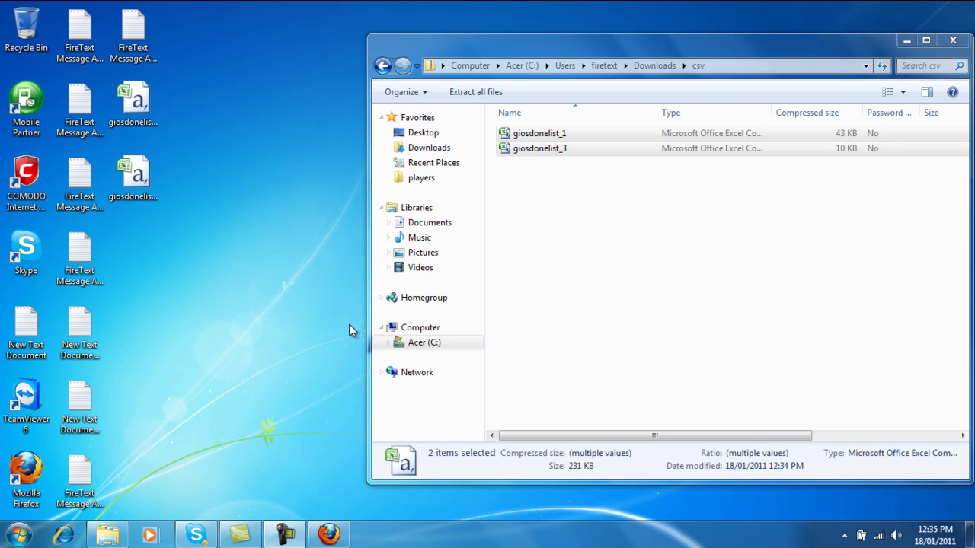
Launch FireText Administrator from Start > All Programs > FireText System
left_click(19, 535)
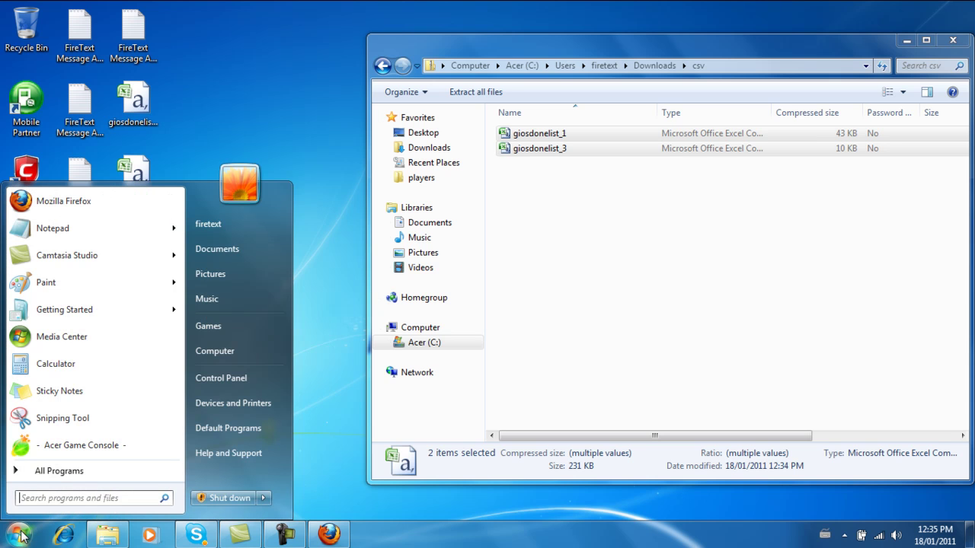
left_click(35, 470)
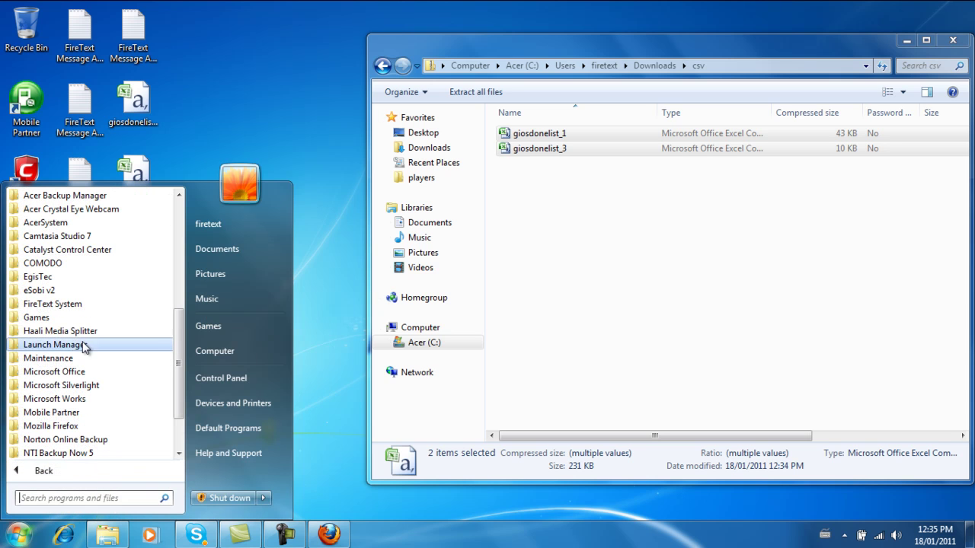
left_click(70, 304)
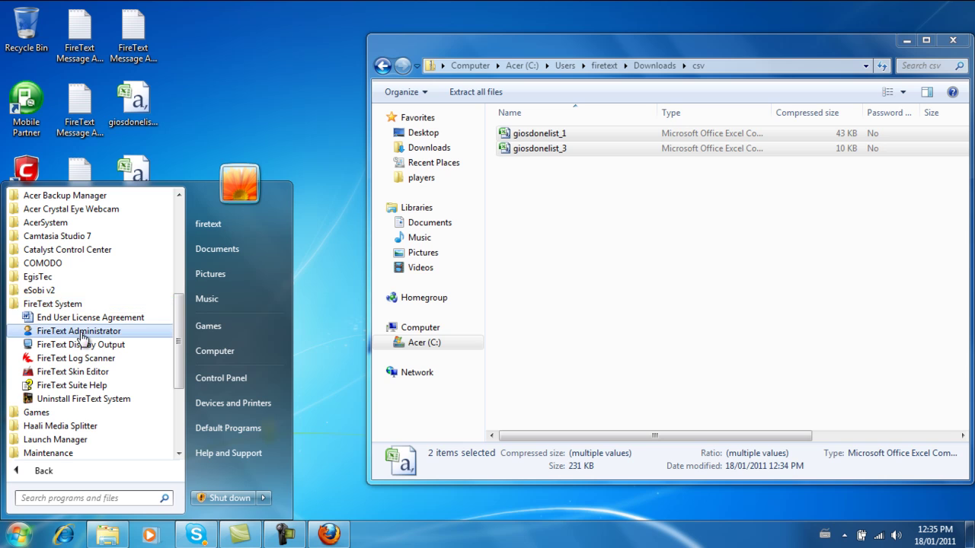
left_click(82, 334)
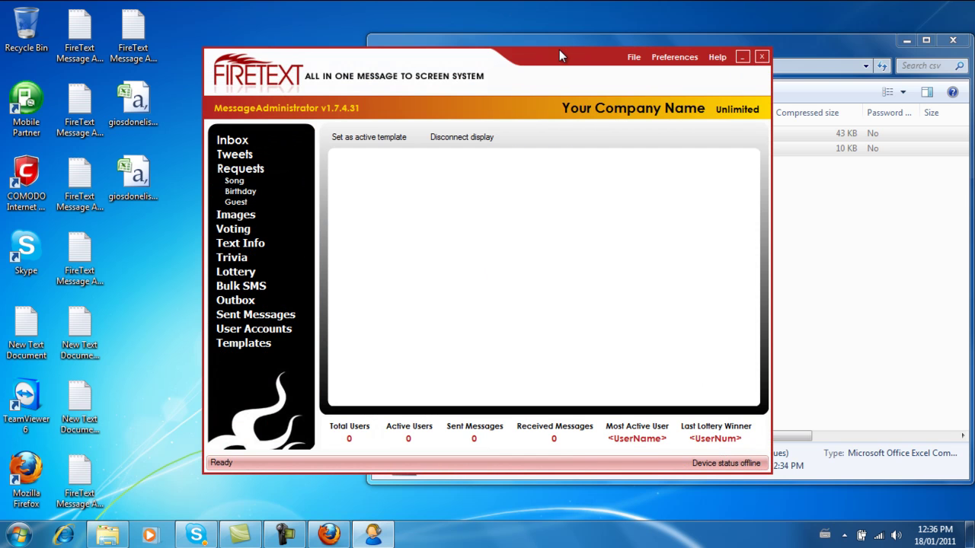
Maximize FireText and browse the User Accounts list of IDs 1001 through 1358
double_click(559, 49)
left_click(90, 284)
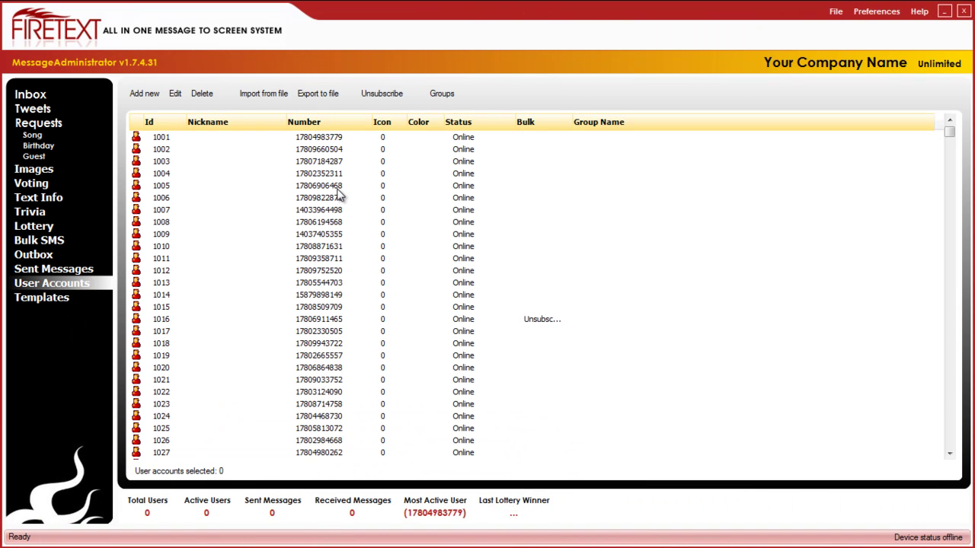
left_click(320, 150)
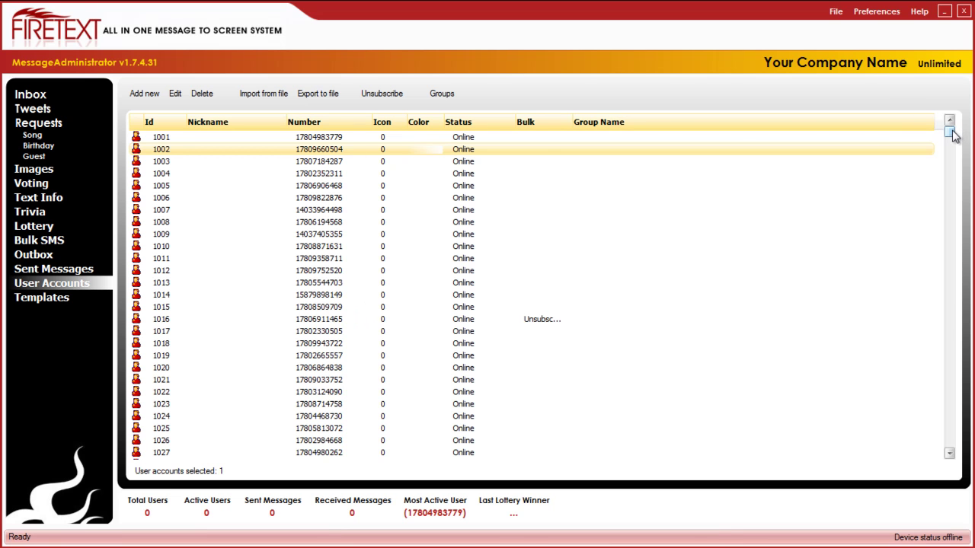
left_click_drag(954, 135, 951, 238)
left_click(69, 282)
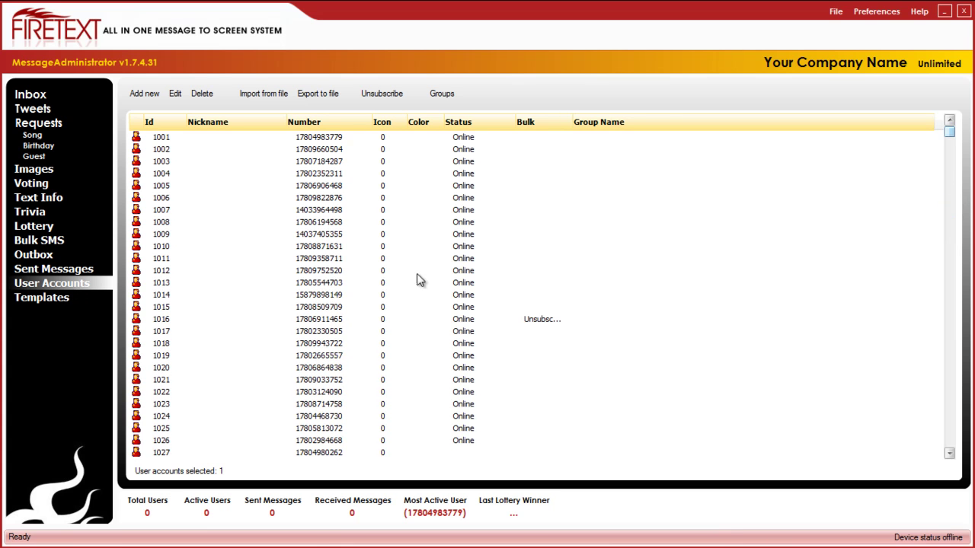
left_click_drag(951, 129, 958, 298)
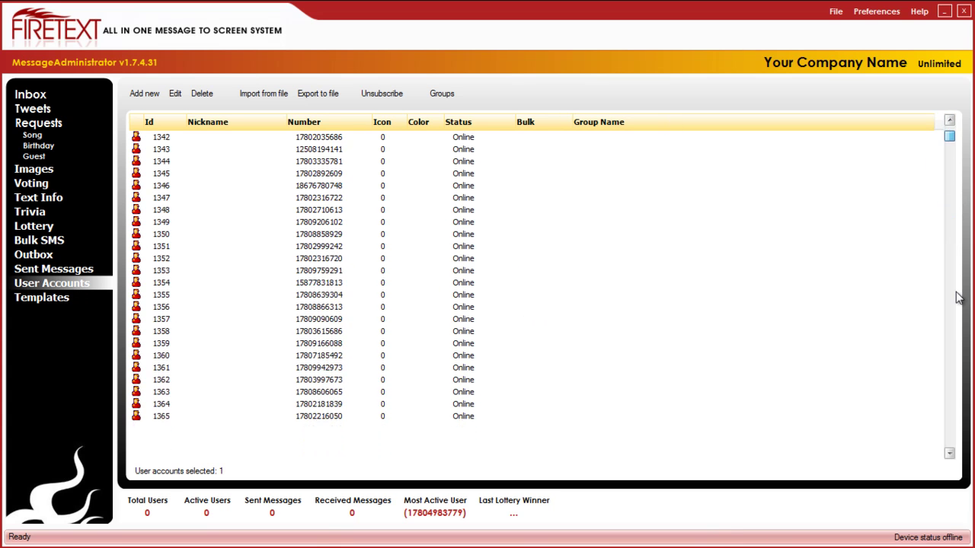
left_click(275, 97)
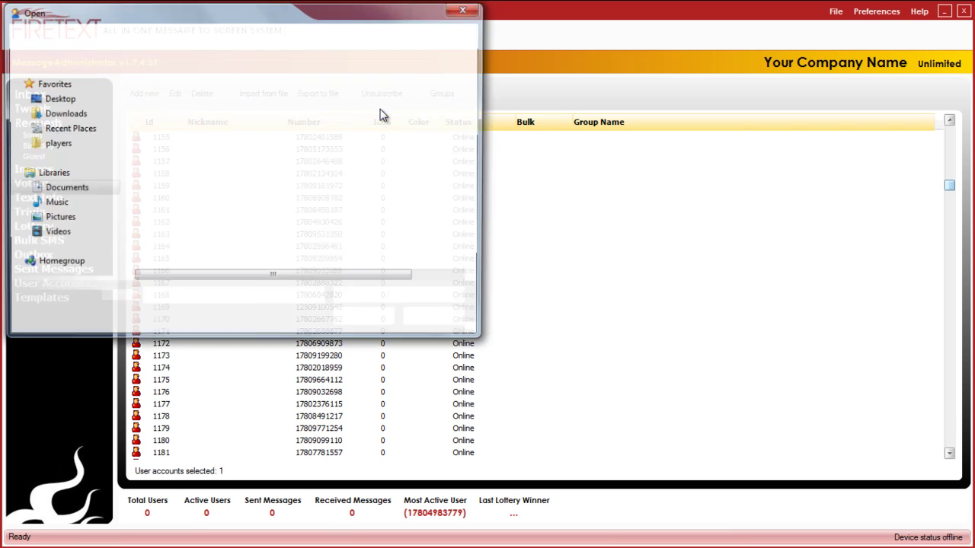
left_click_drag(262, 11, 516, 108)
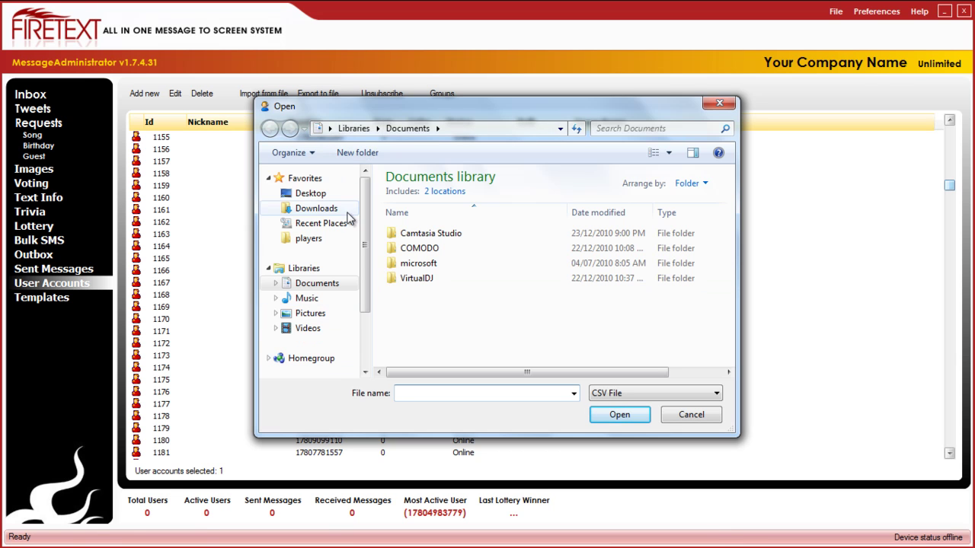
left_click(311, 194)
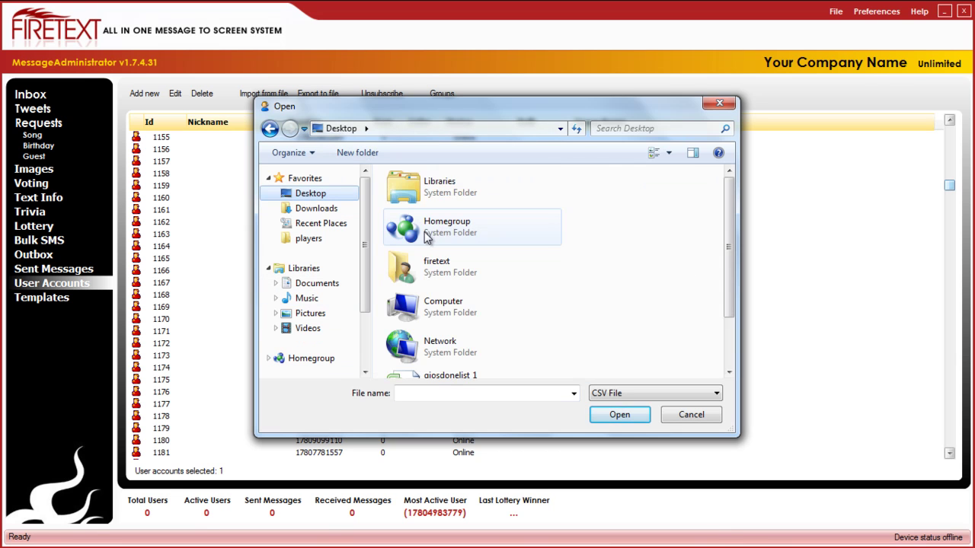
left_click(729, 354)
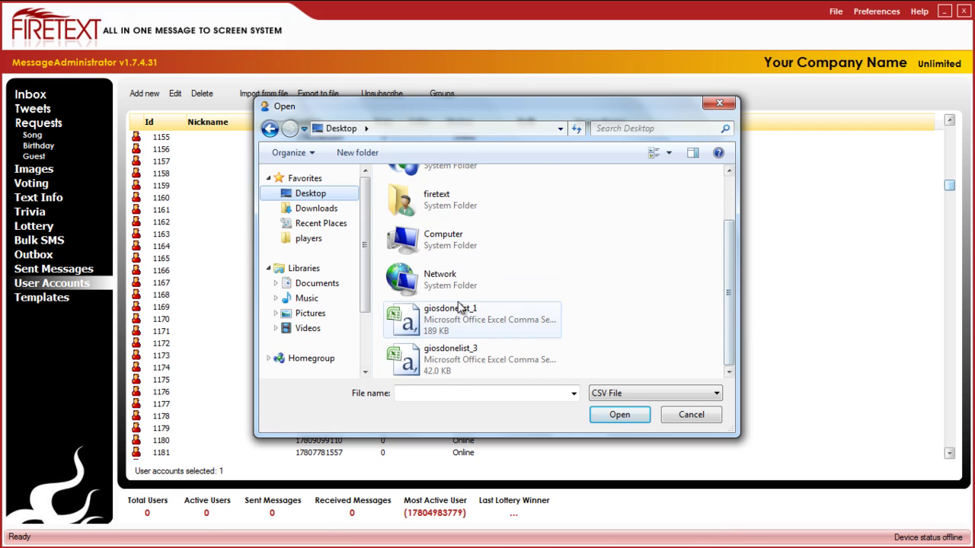
double_click(436, 326)
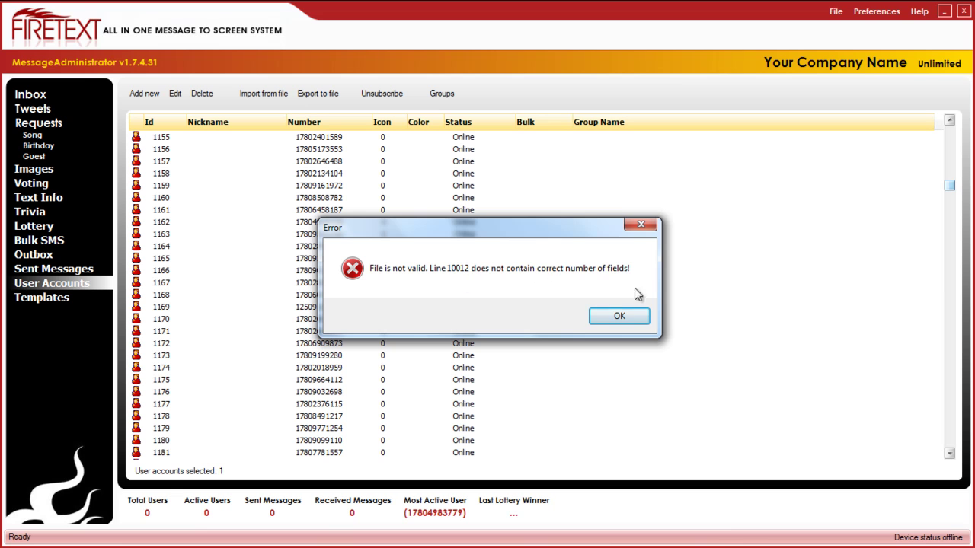
left_click(621, 316)
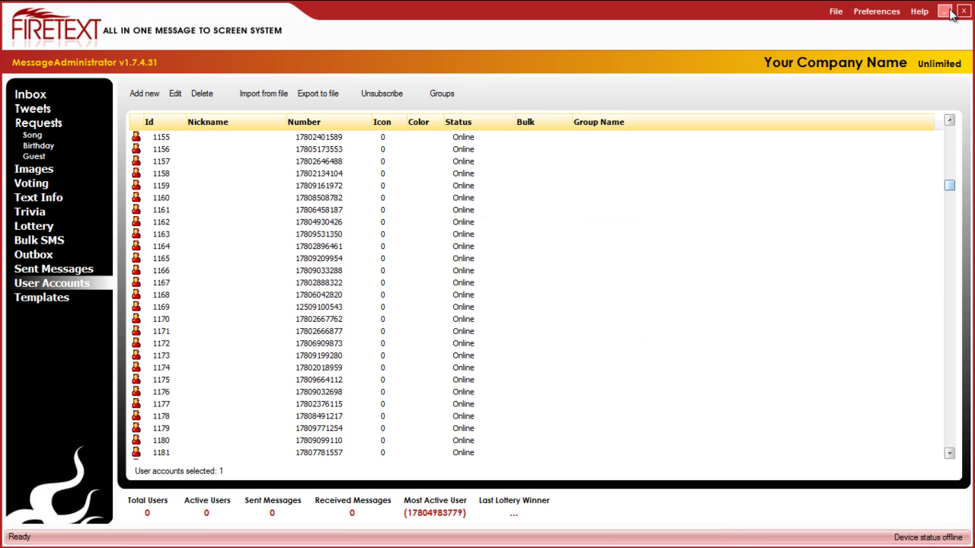
Restore and reposition the window, then add a test user account with a phone number and nickname
double_click(750, 21)
left_click_drag(590, 62, 483, 93)
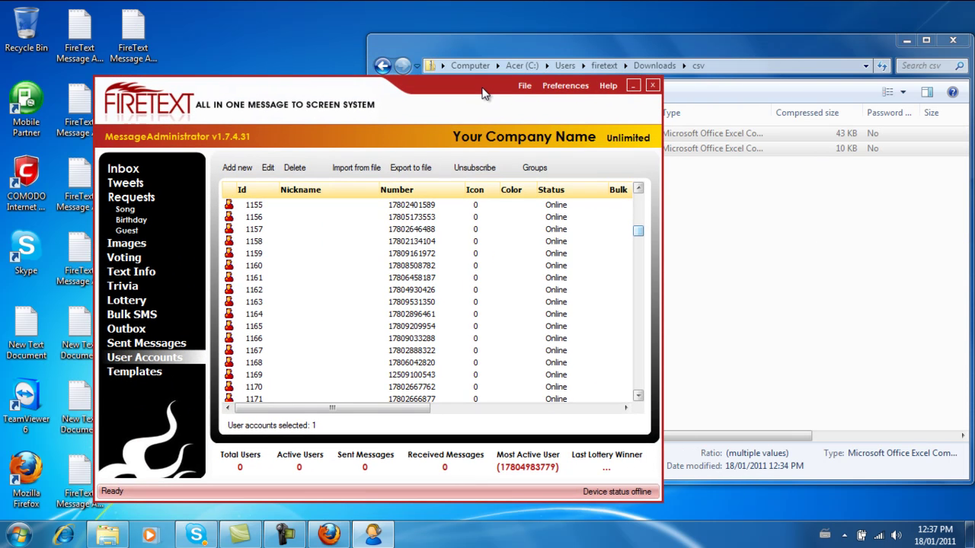
left_click(237, 169)
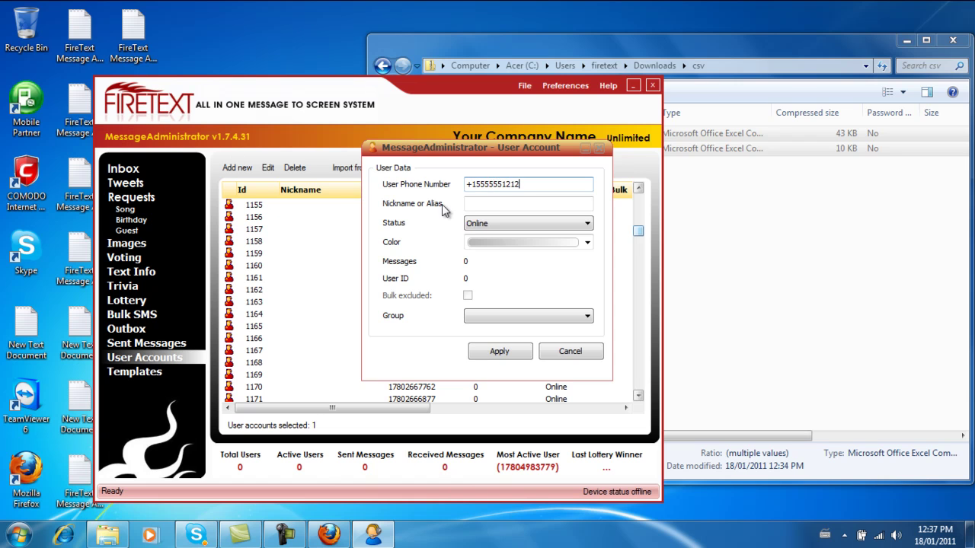
left_click(501, 202)
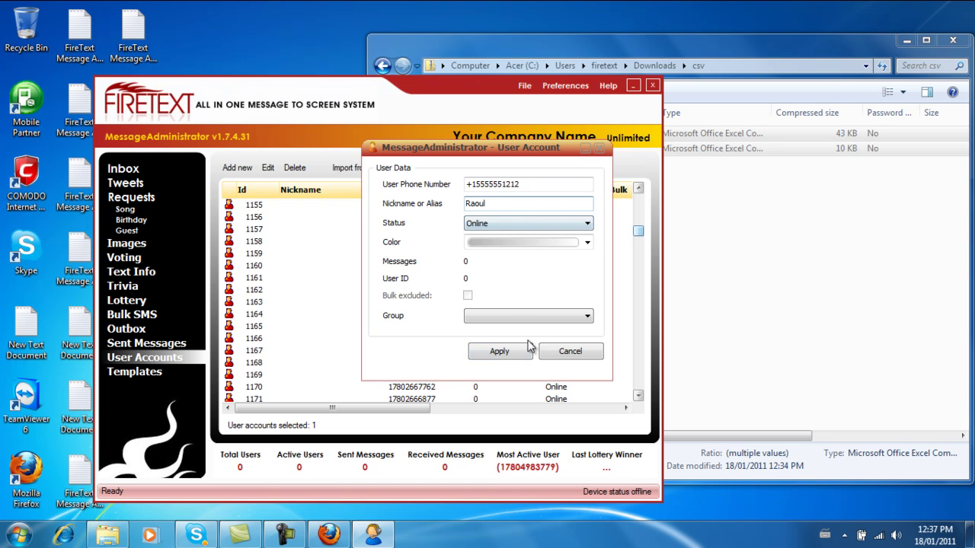
left_click(506, 353)
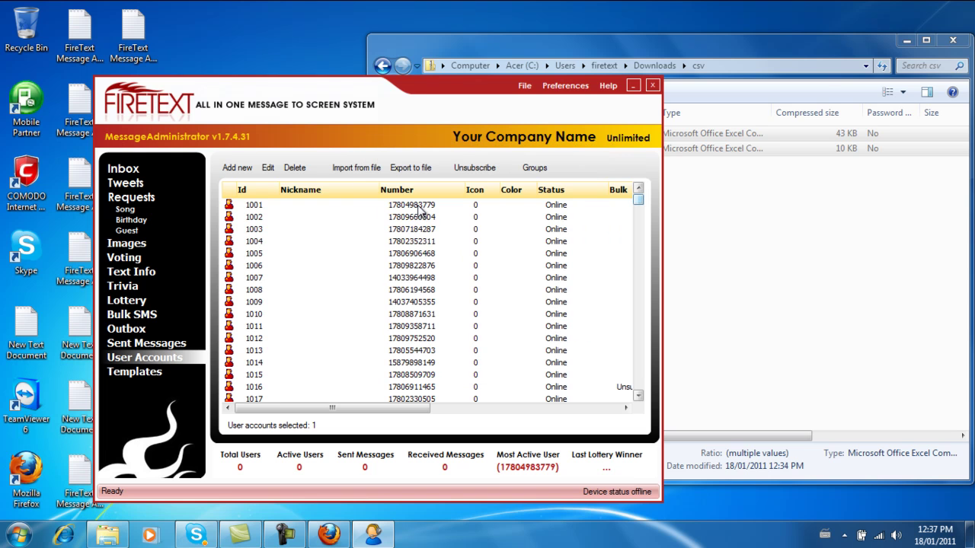
Export all user accounts to the Desktop as the CSV file 'sample list'
left_click(417, 174)
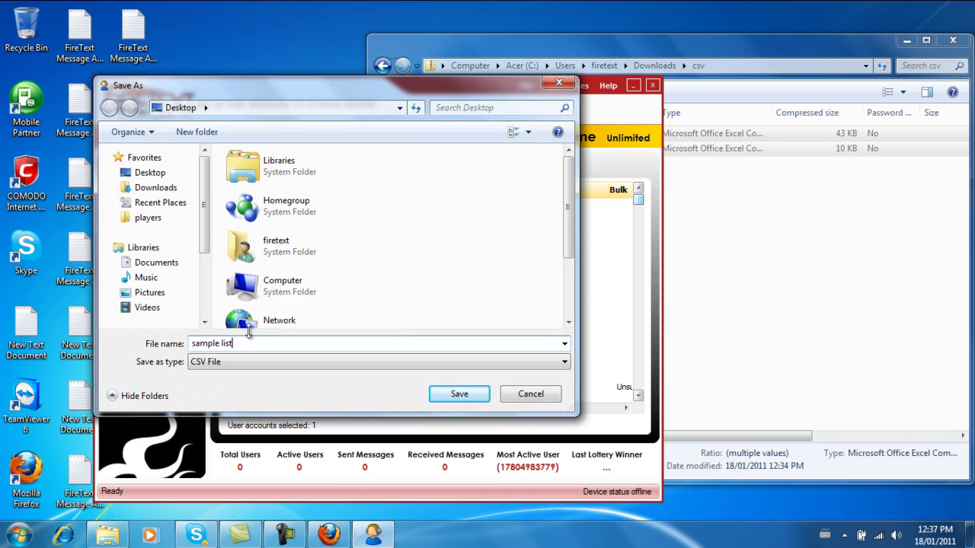
left_click(445, 397)
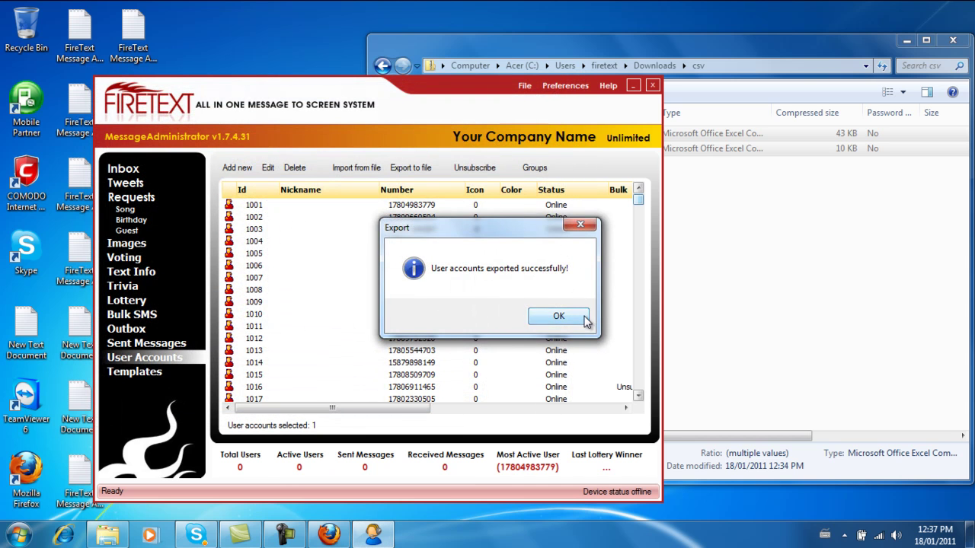
left_click(583, 318)
left_click(633, 86)
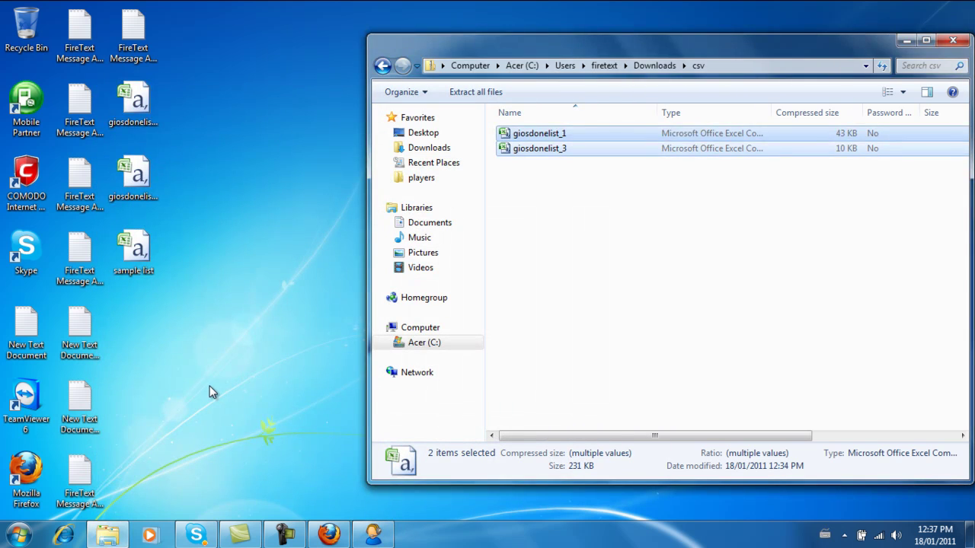
double_click(128, 244)
right_click(131, 252)
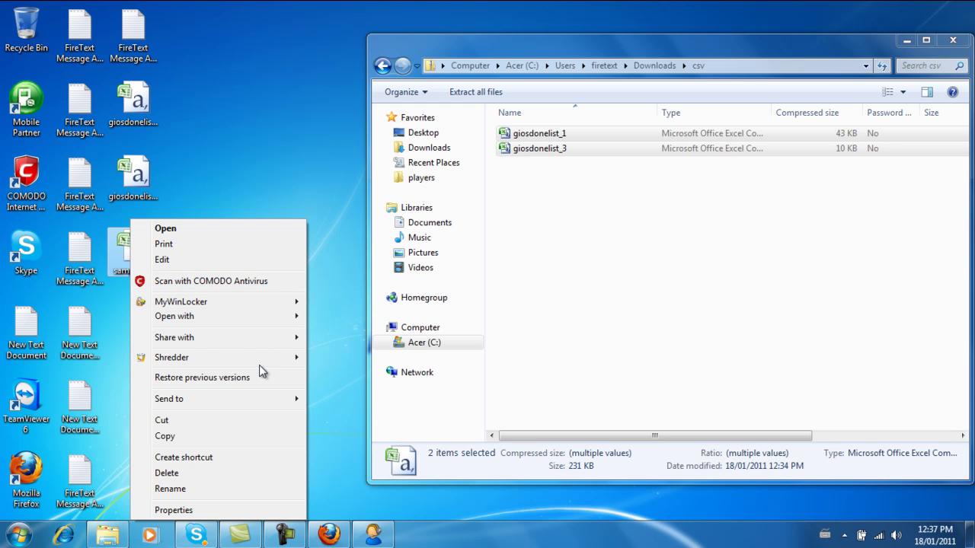
mouse_move(280, 318)
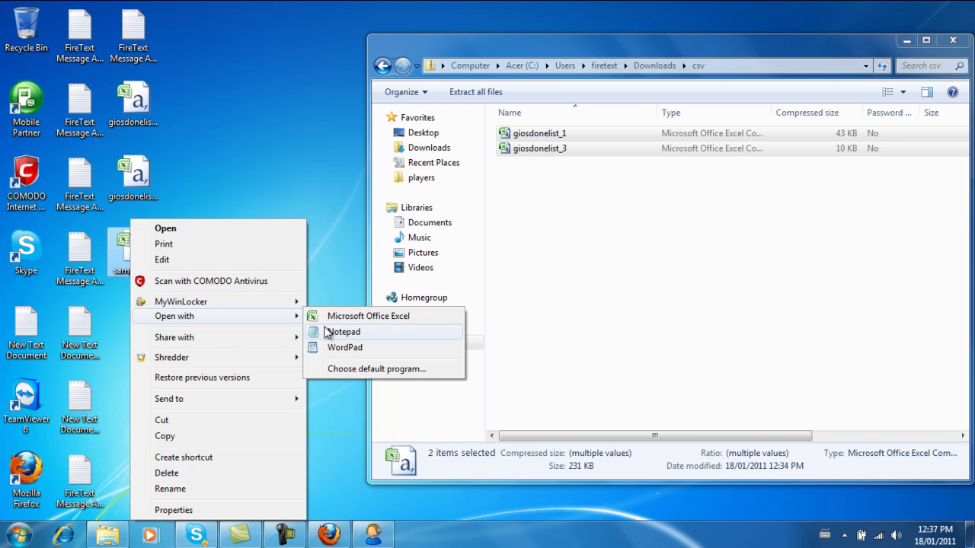
left_click(329, 332)
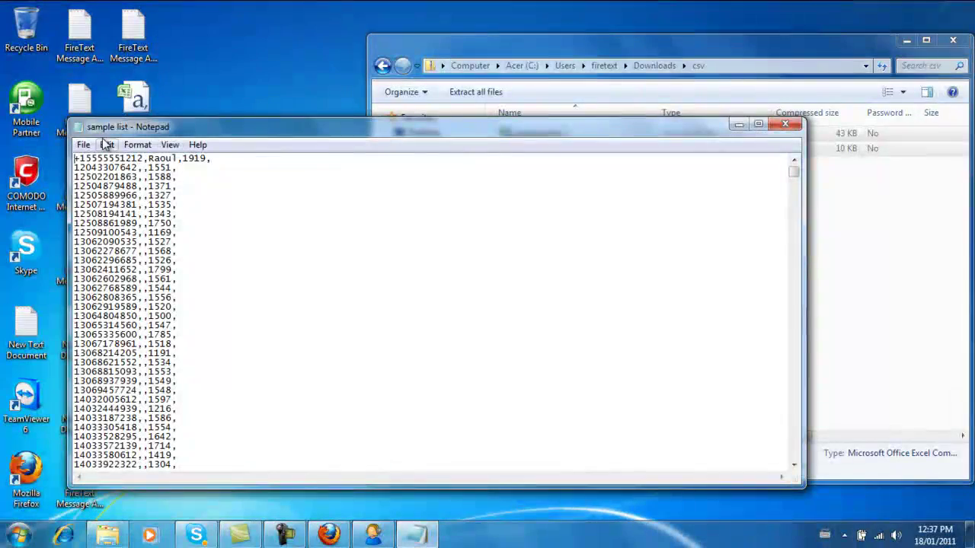
left_click_drag(75, 159, 227, 146)
left_click(256, 203)
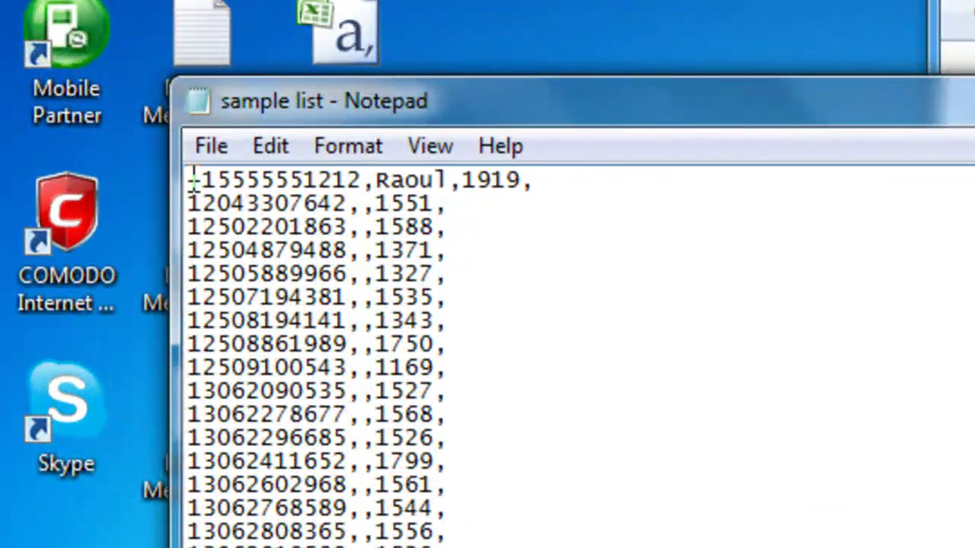
double_click(238, 178)
left_click(332, 251)
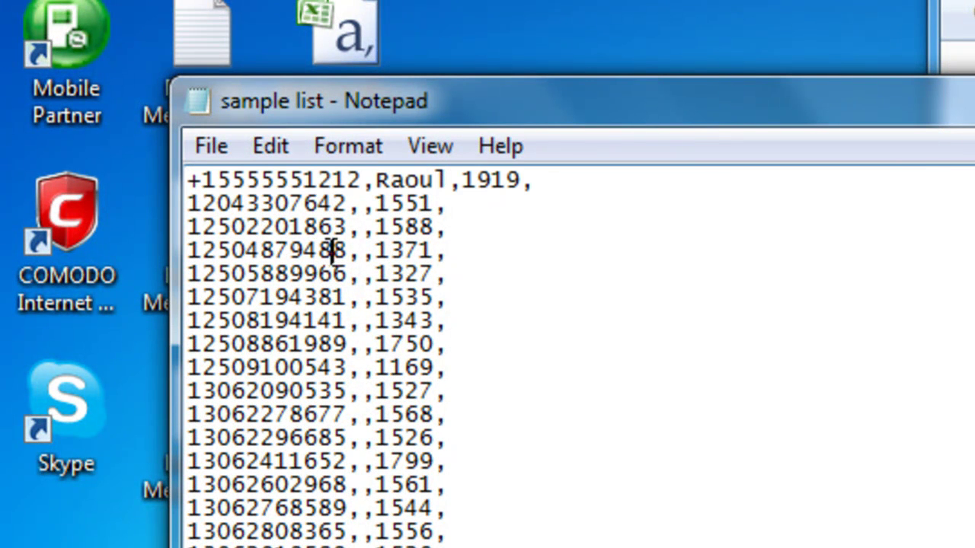
left_click(191, 181)
type("+")
double_click(421, 181)
left_click(519, 274)
left_click(201, 103)
left_click(201, 103)
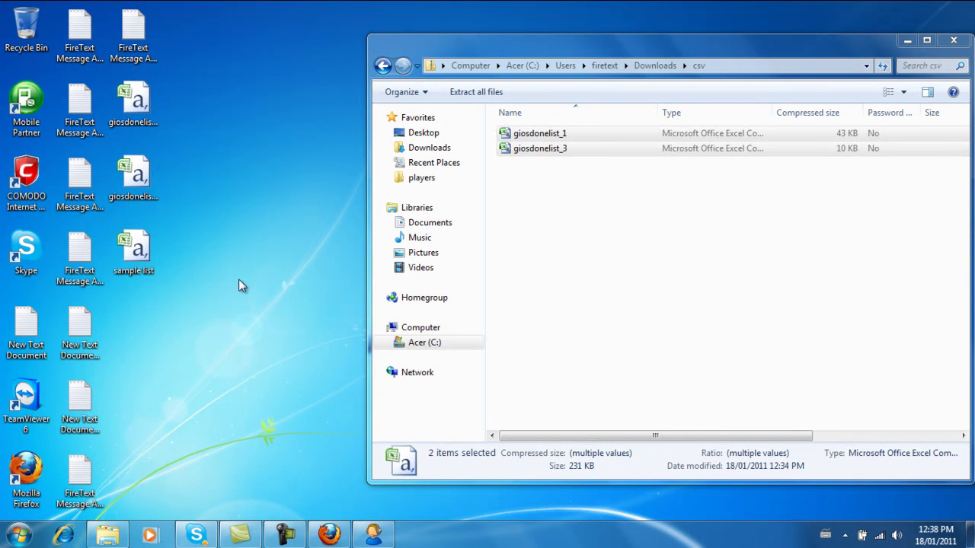
In Firefox, load openoffice.org and start the OpenOffice.org 3.2.1 download
left_click(329, 535)
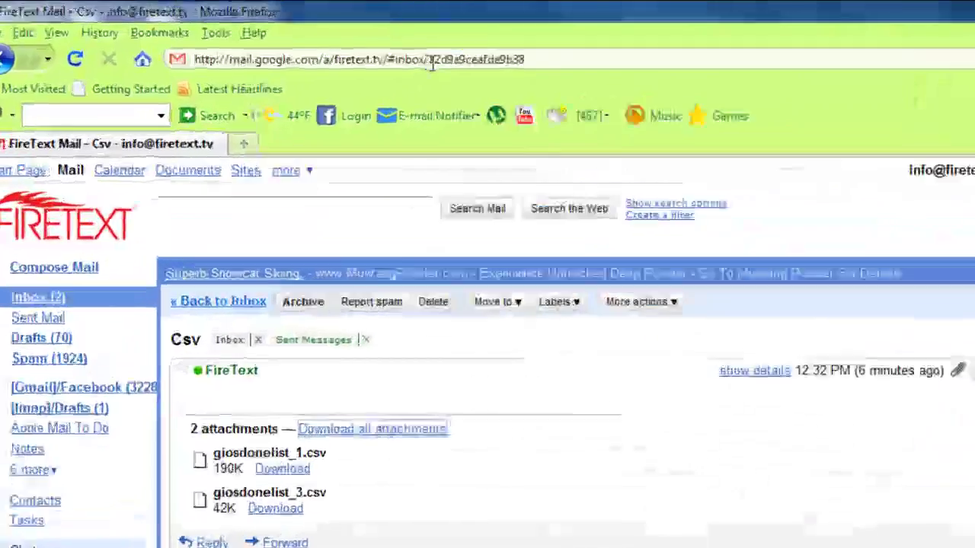
left_click(431, 62)
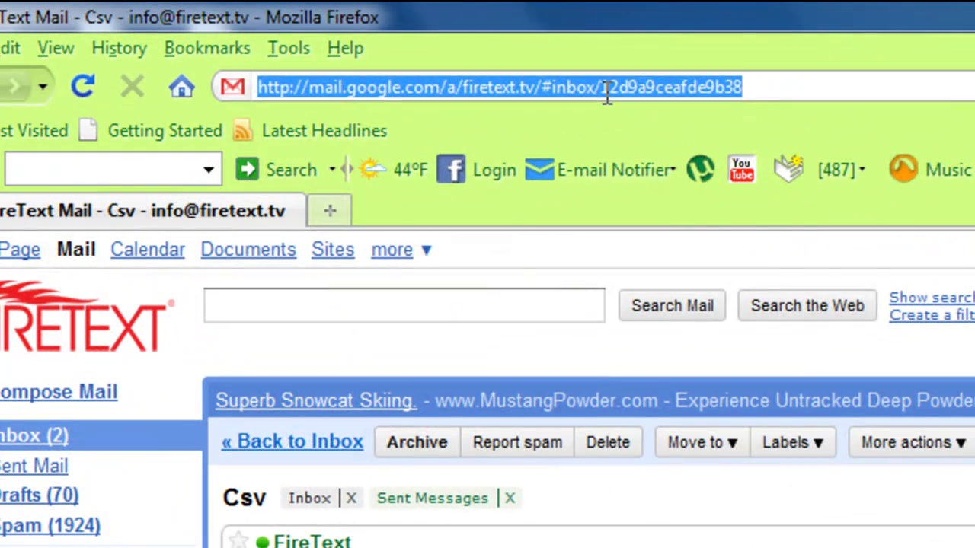
type("open")
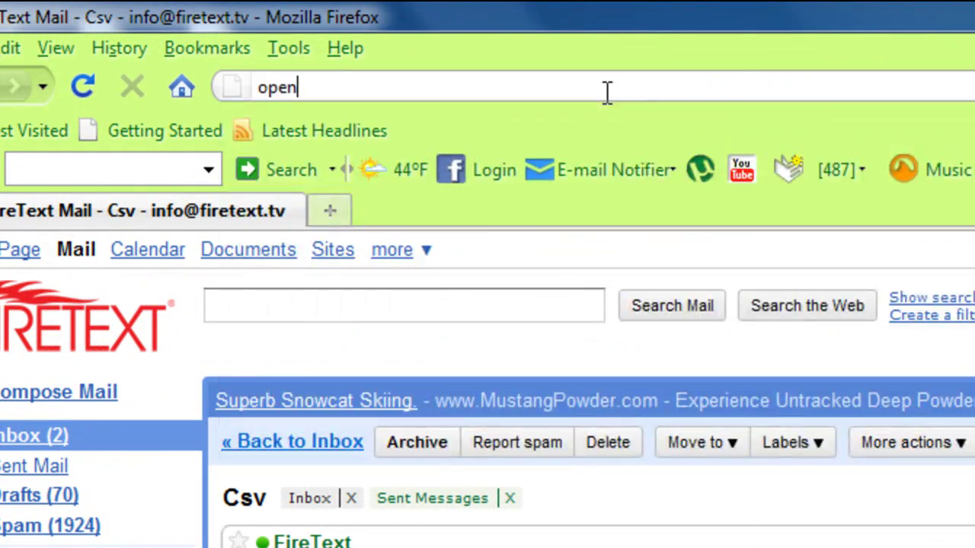
type("office.org\\")
key("Return")
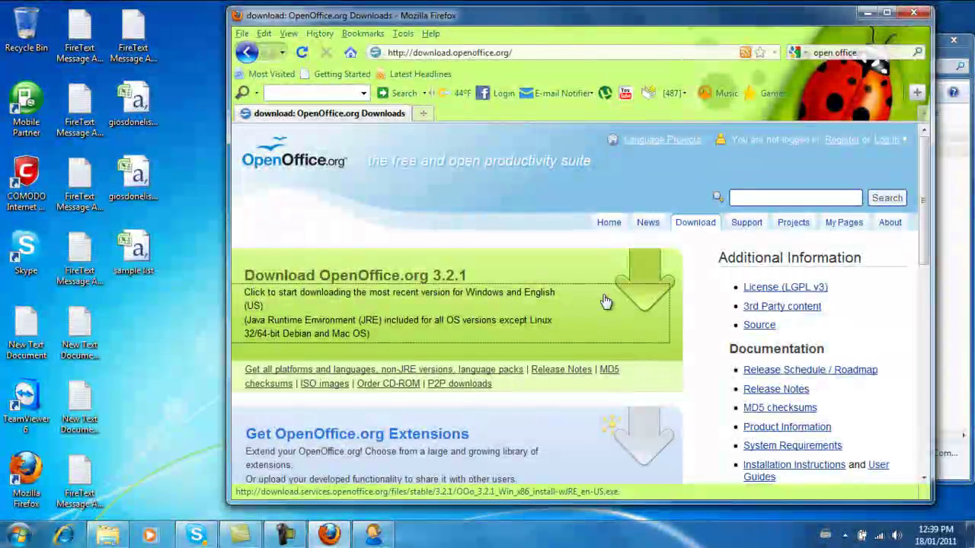
left_click(605, 302)
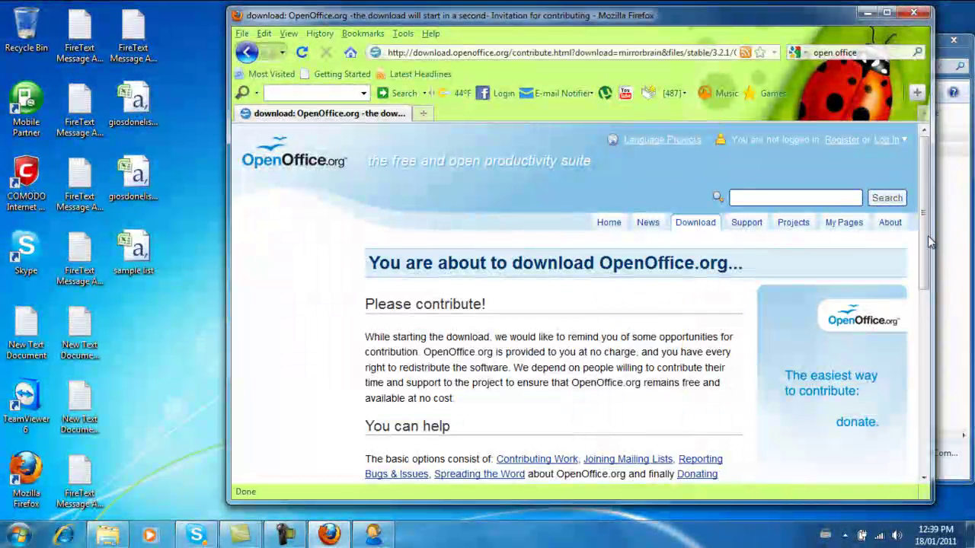
Save the OpenOffice.org installer file and watch its download progress
left_click_drag(924, 234, 927, 383)
scroll(779, 322, "up", 3)
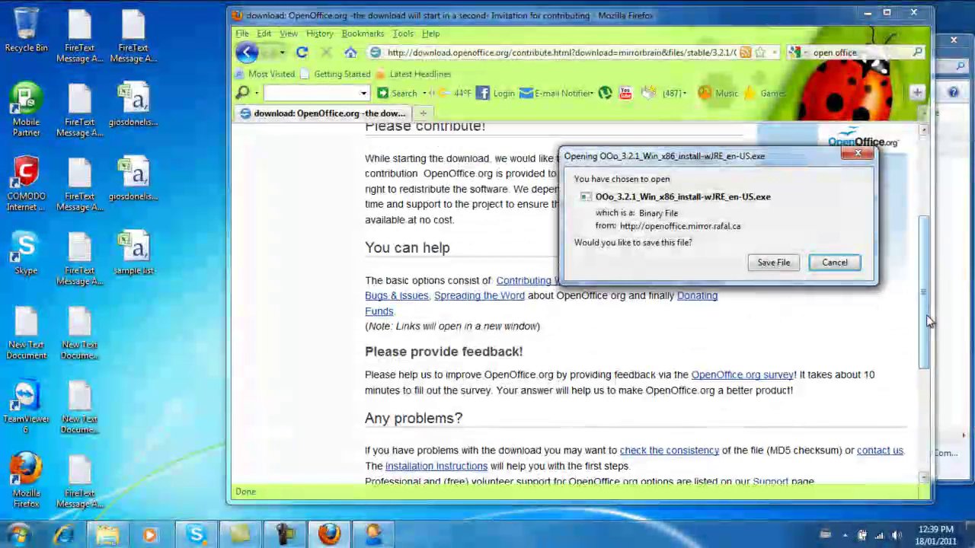
left_click(773, 262)
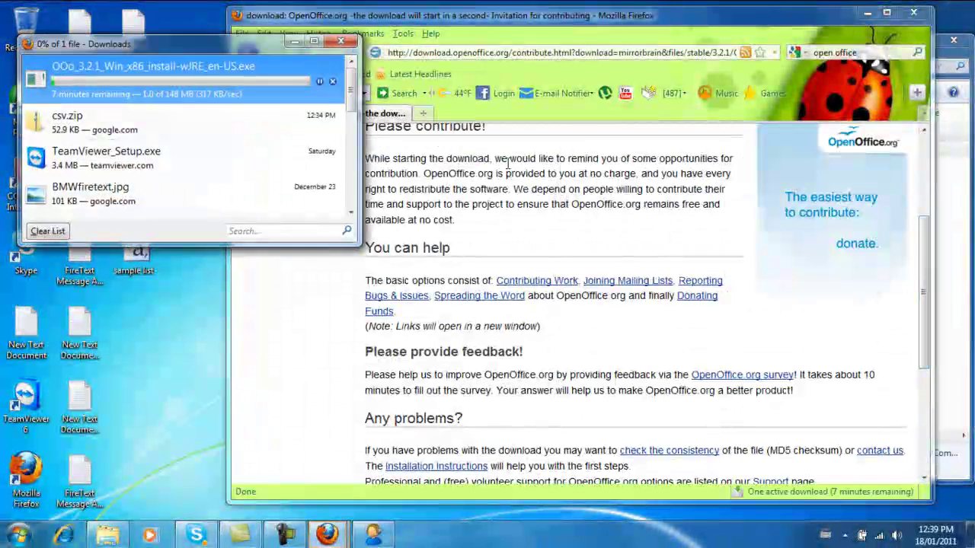
left_click_drag(194, 40, 456, 130)
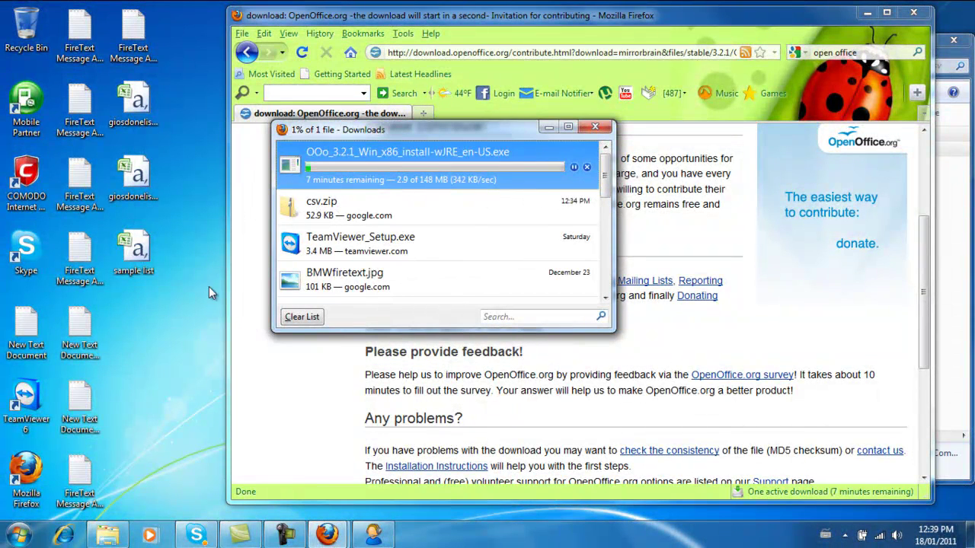
Bring up the sample list file's options, dismiss them, and return to the finished downloads list
right_click(147, 259)
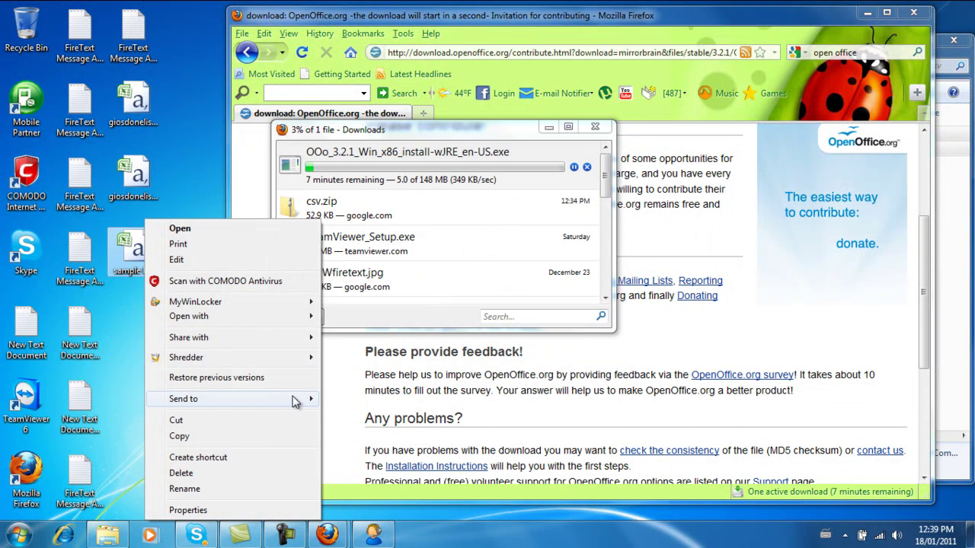
mouse_move(294, 396)
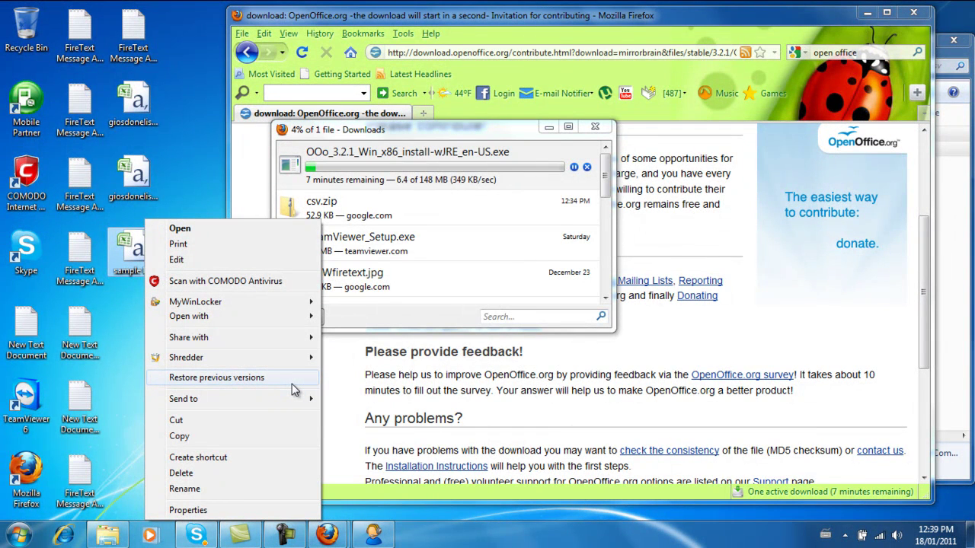
left_click(292, 537)
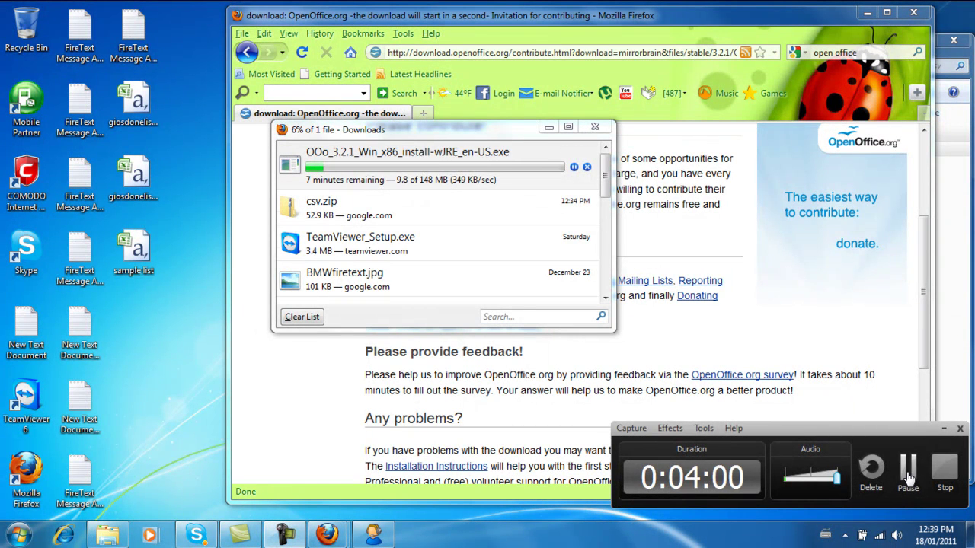
left_click(906, 472)
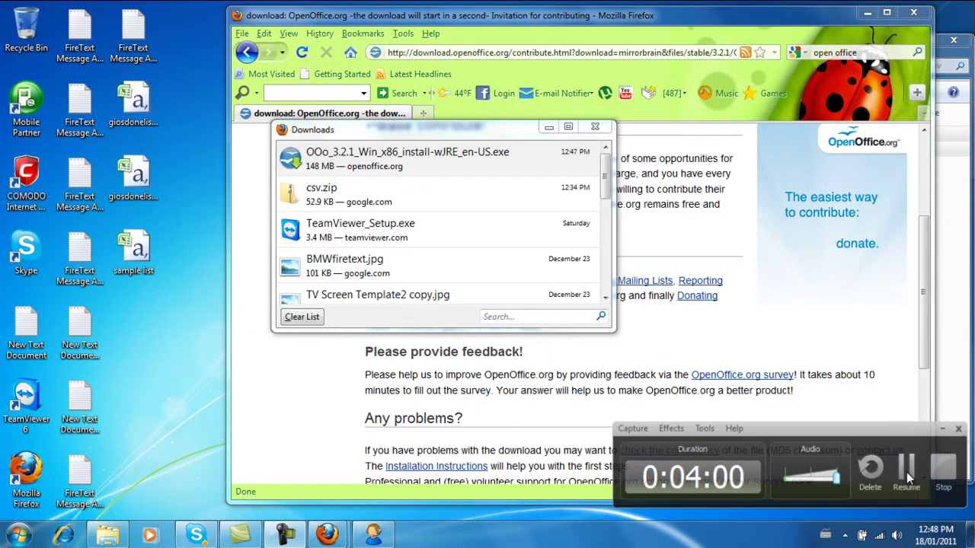
left_click(906, 473)
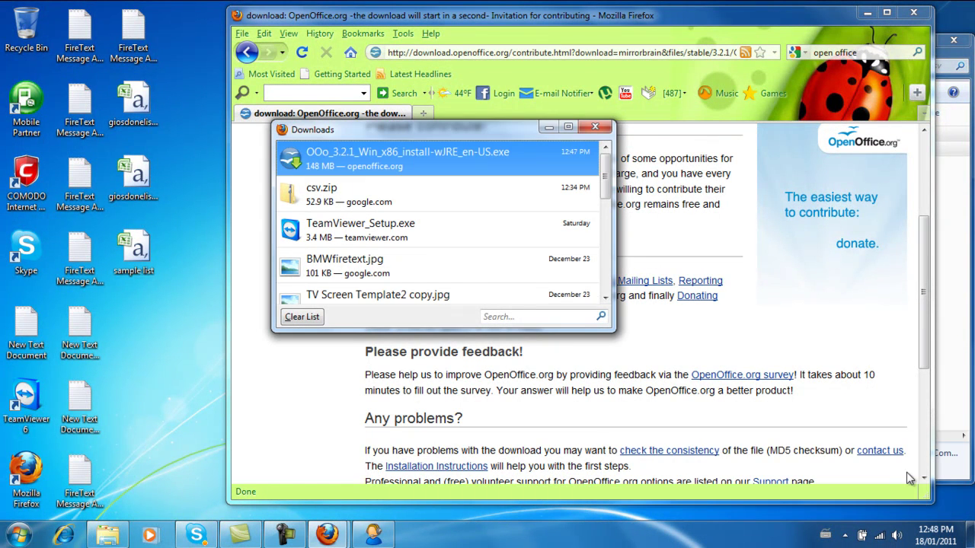
Run the downloaded OpenOffice.org installer and unpack its installation files to the desktop
double_click(368, 157)
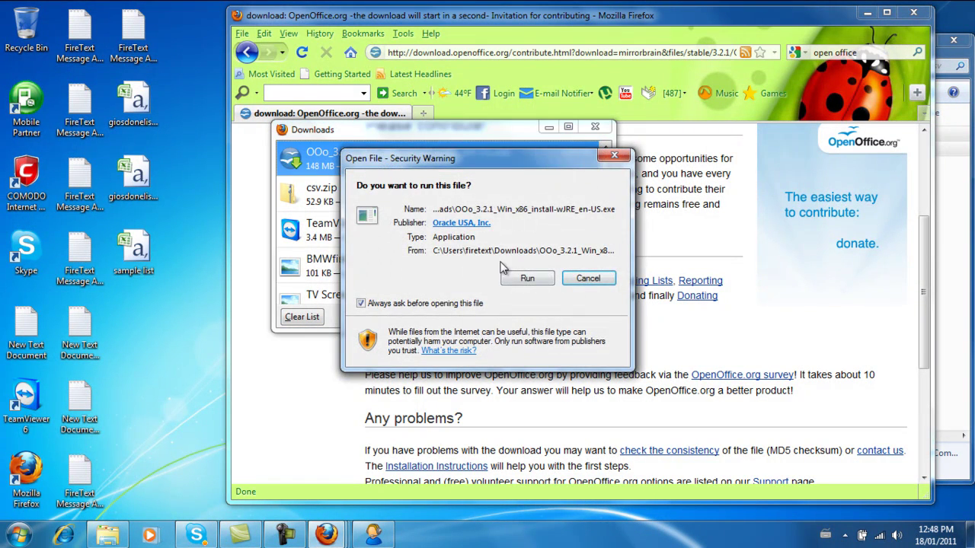
left_click(511, 281)
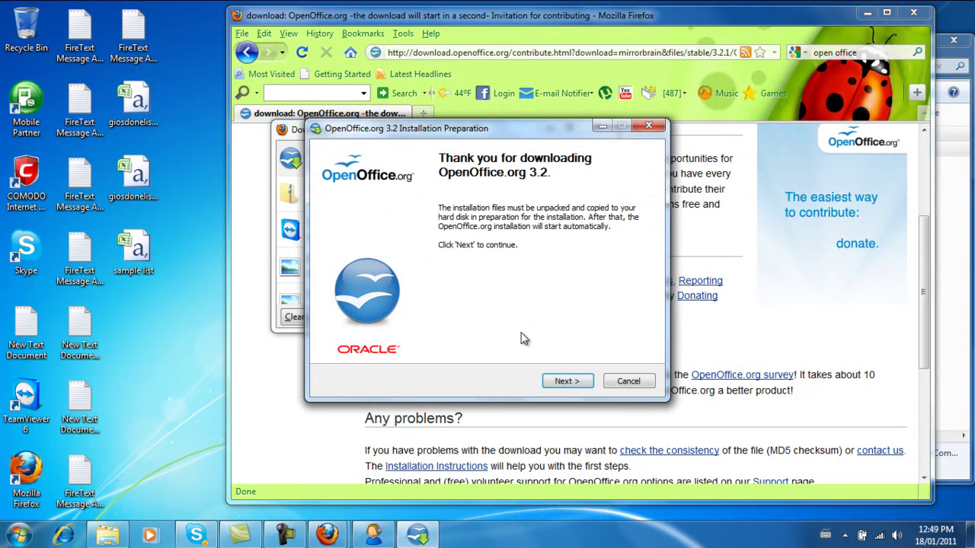
left_click(569, 381)
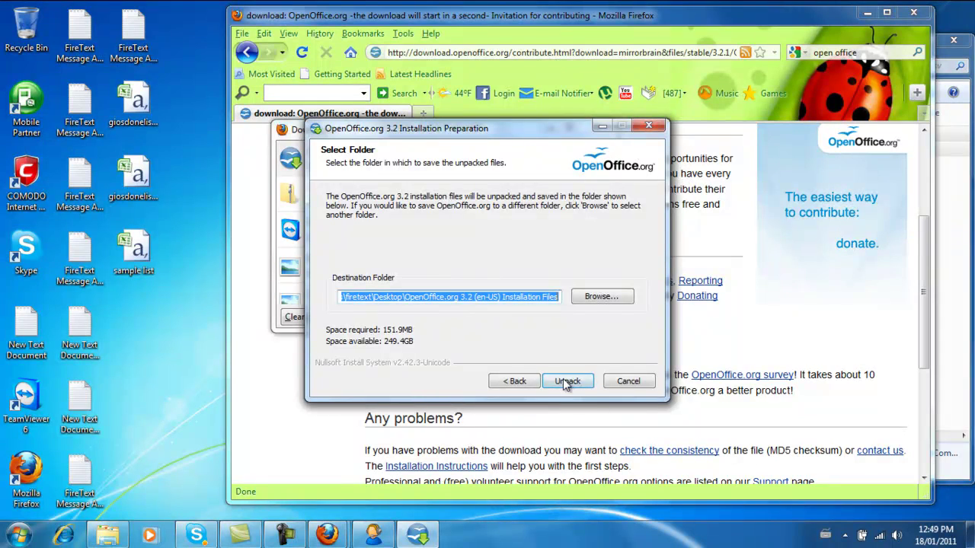
left_click(567, 380)
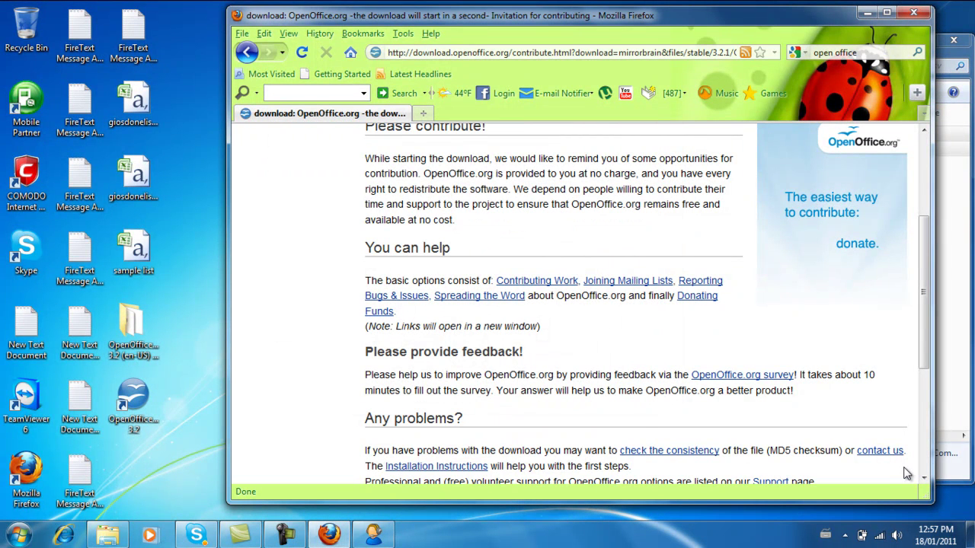
Select the giosdonelist_3 and then giosdonelist_1 files on the desktop
left_click(181, 252)
left_click(136, 256)
left_click(151, 174)
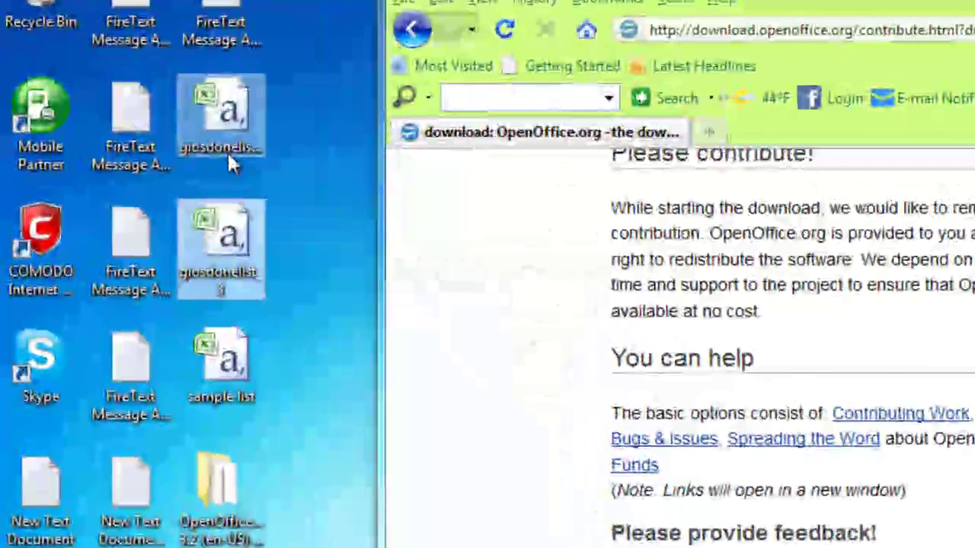
left_click(135, 121)
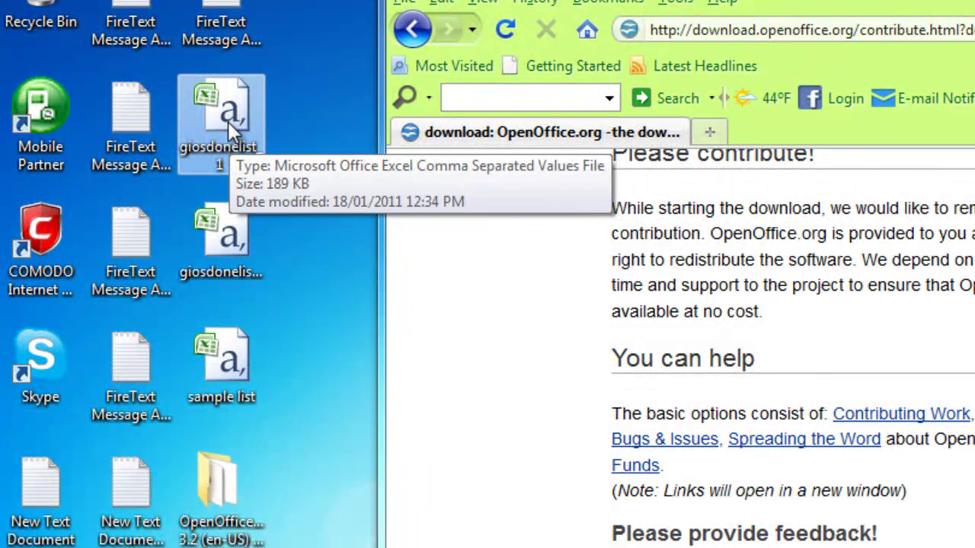
Open giosdonelist_1 with OpenOffice.org Calc via its Open with menu
right_click(227, 122)
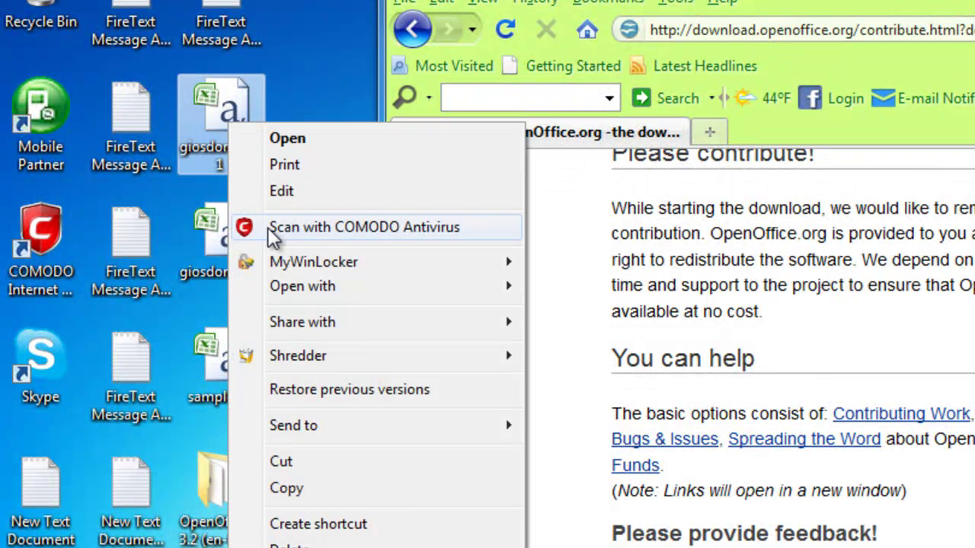
mouse_move(405, 297)
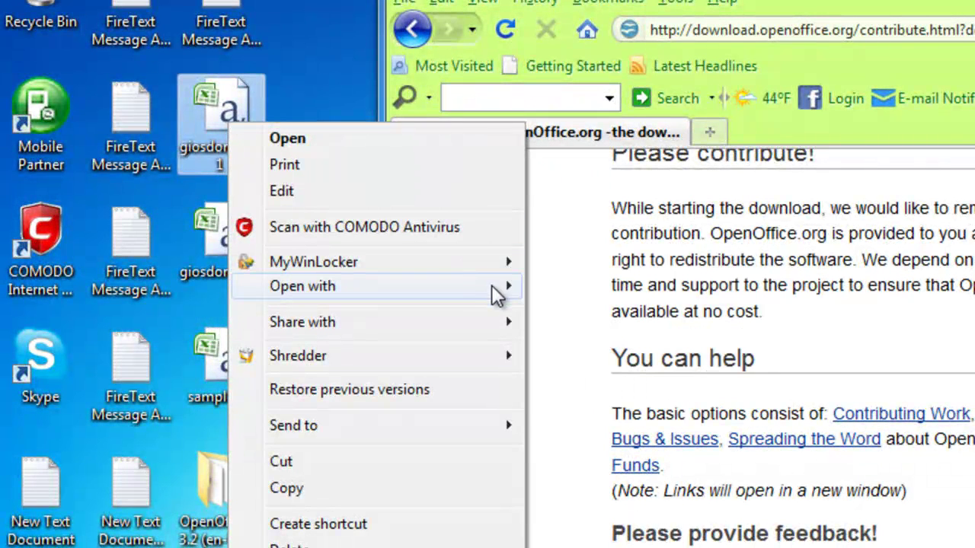
mouse_move(496, 298)
left_click(601, 344)
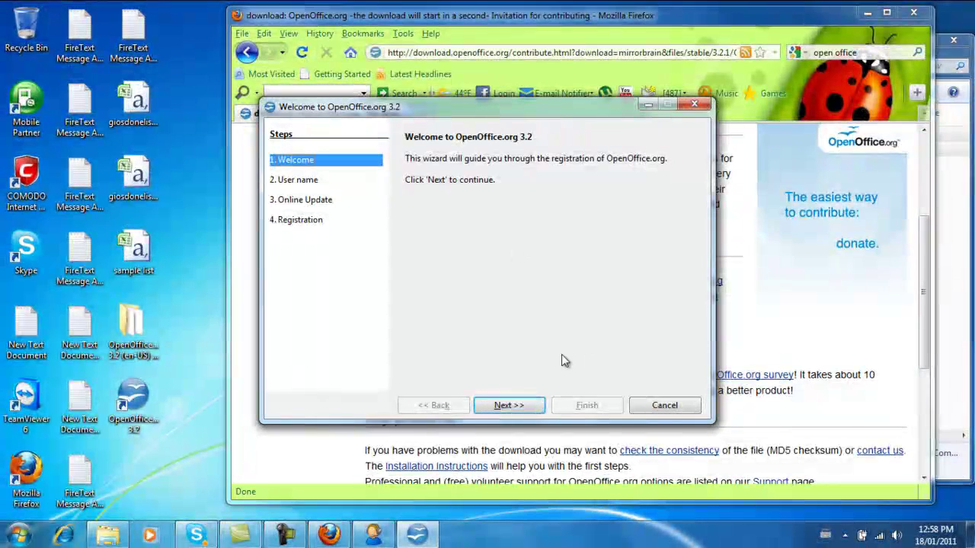
Finish the OpenOffice.org 3.2 welcome wizard with a placeholder user name, declining registration
left_click(529, 408)
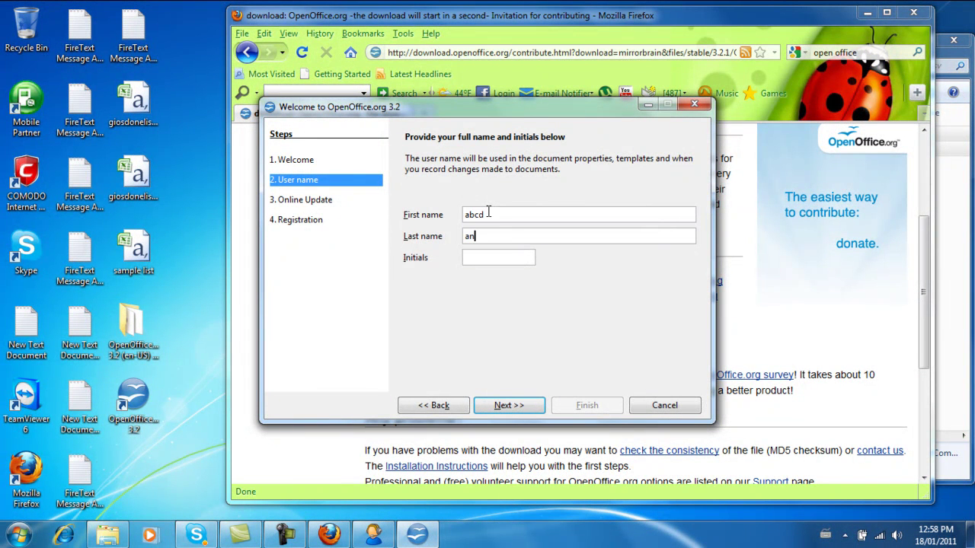
type("abcd")
left_click(530, 404)
left_click(508, 405)
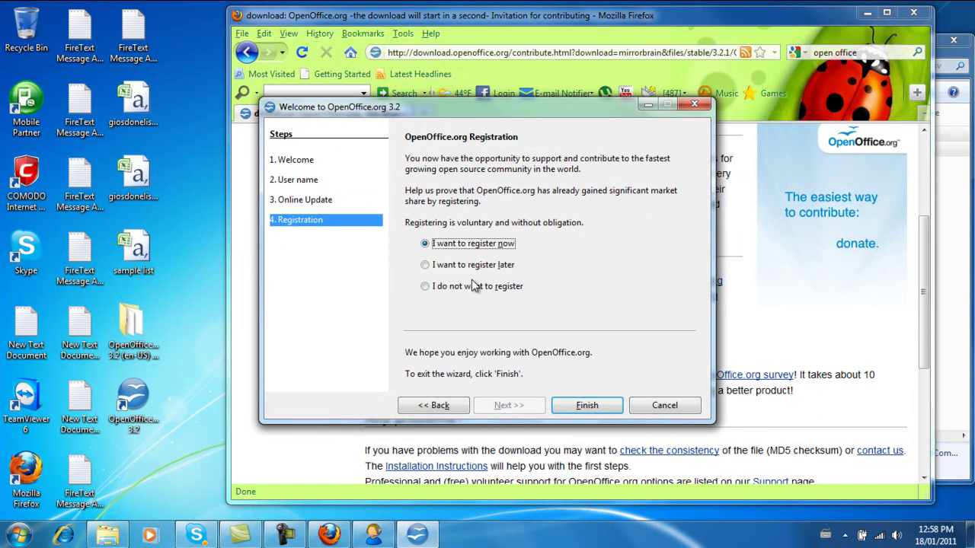
left_click(491, 287)
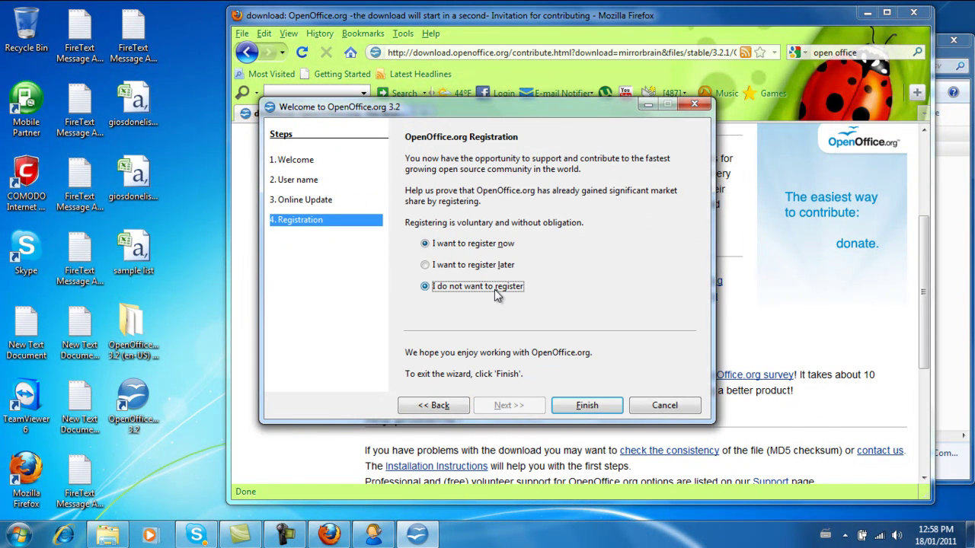
left_click(576, 404)
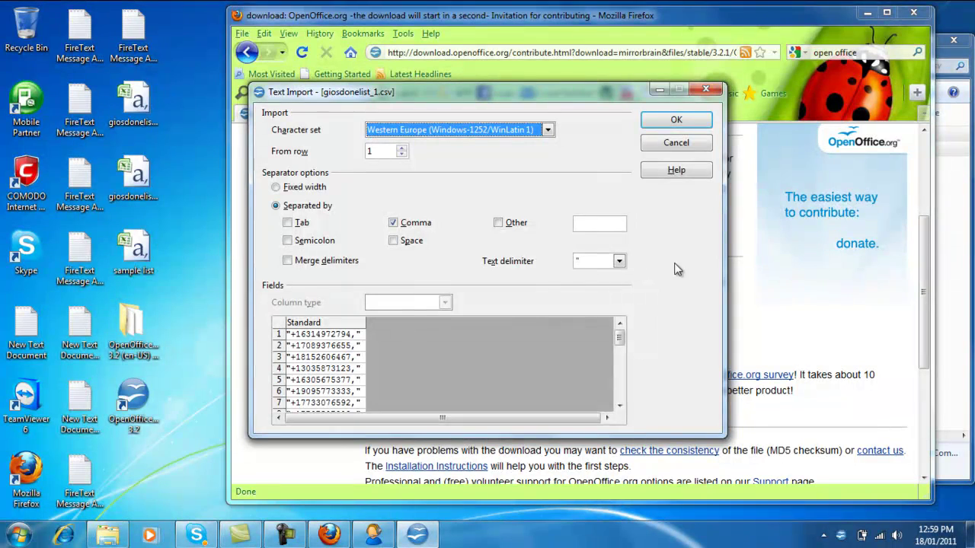
Accept the Western Europe, comma-separated Text Import settings to open giosdonelist_1.csv
left_click(677, 122)
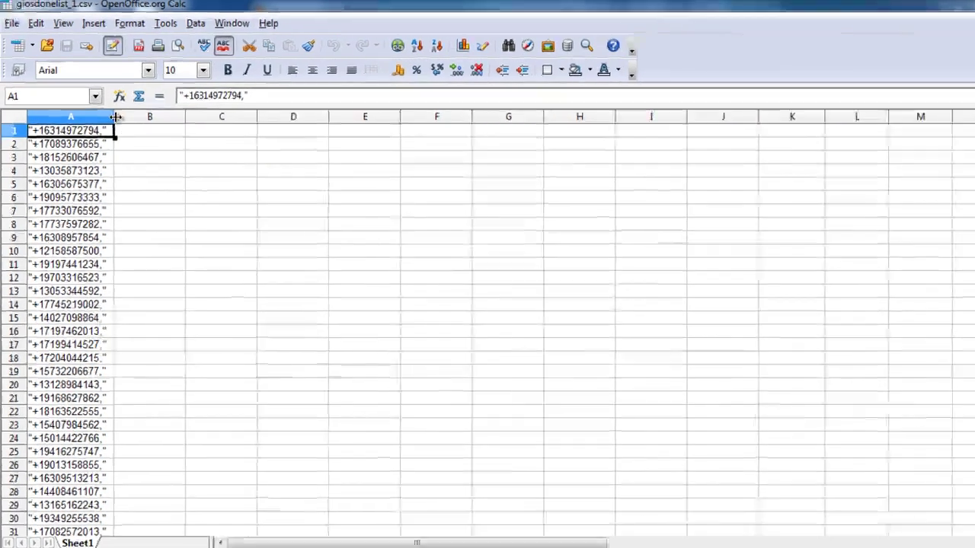
Widen column A to show the full phone numbers, then scroll the list and back to row 1
left_click_drag(103, 112, 198, 111)
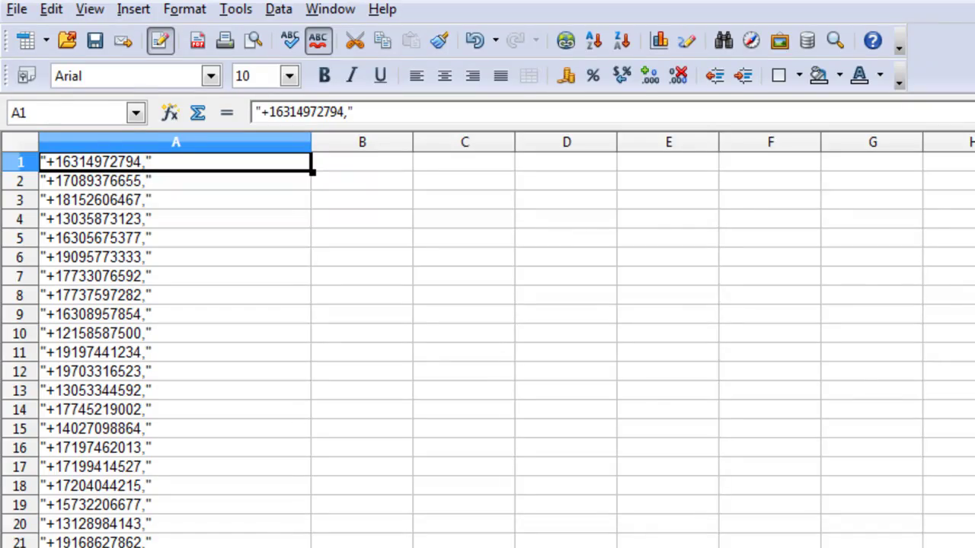
scroll(487, 343, "down", 20)
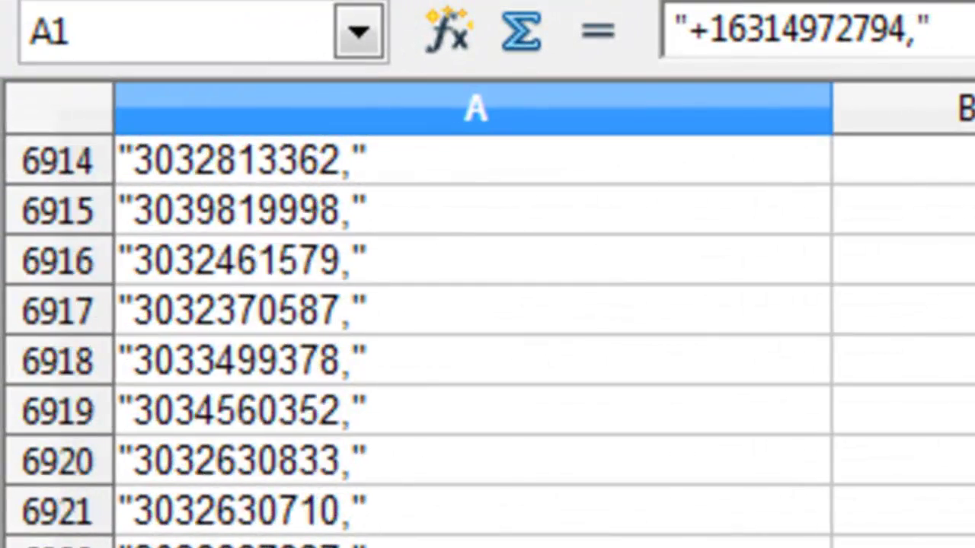
scroll(487, 343, "down", 20)
scroll(488, 343, "up", 20)
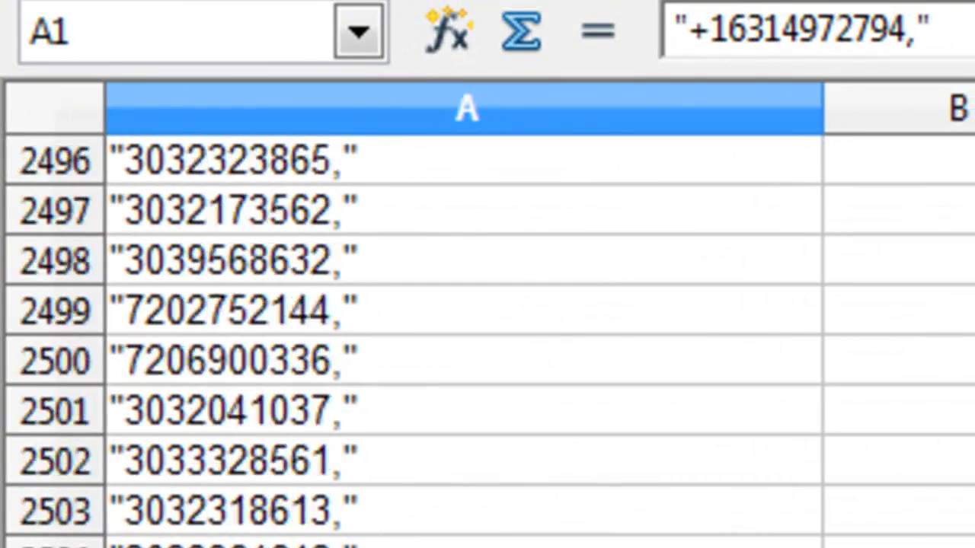
scroll(487, 342, "up", 20)
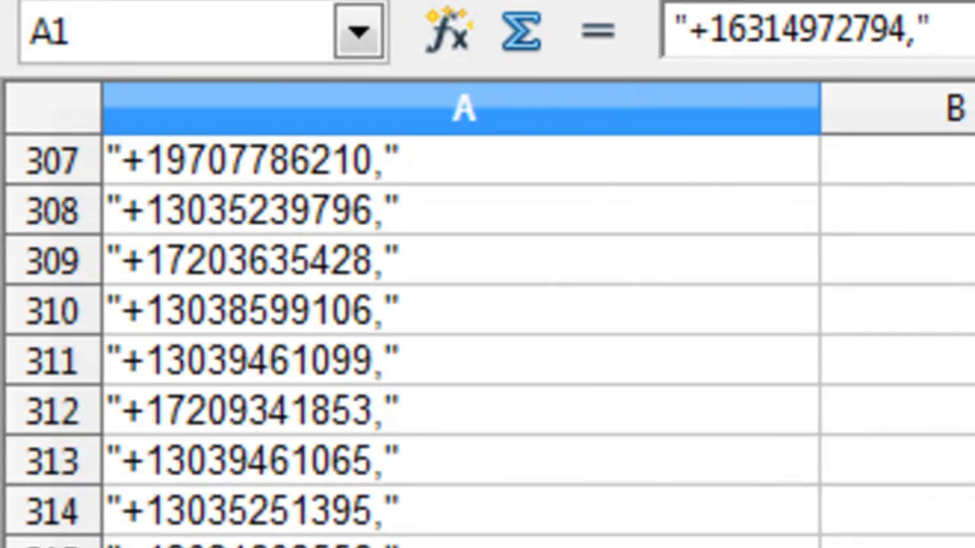
scroll(488, 342, "up", 15)
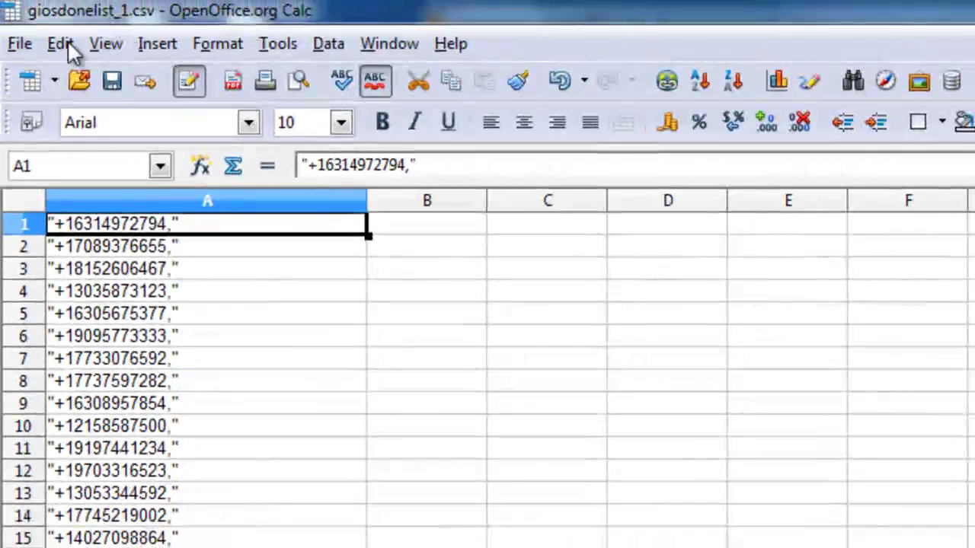
Use Find & Replace to replace every quote character in column A with nothing
left_click(65, 43)
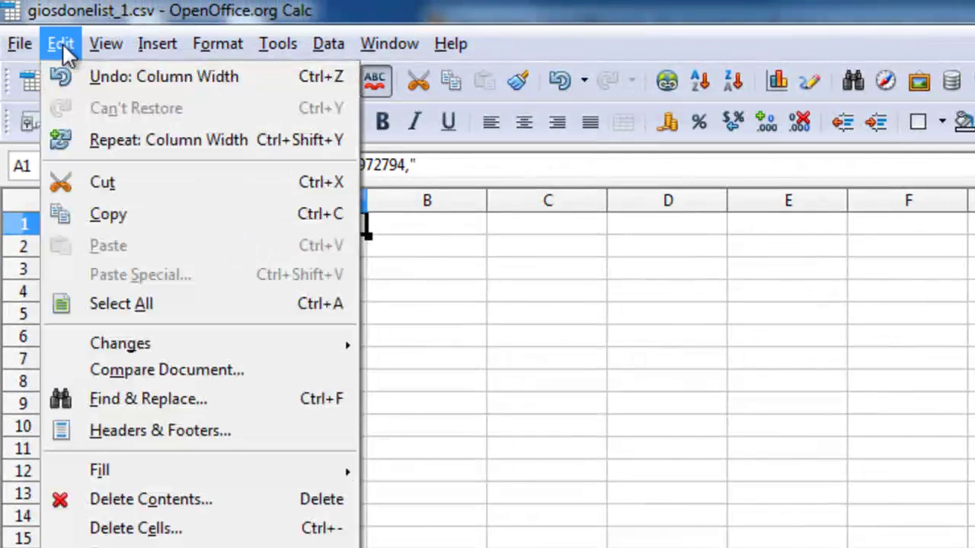
left_click(285, 399)
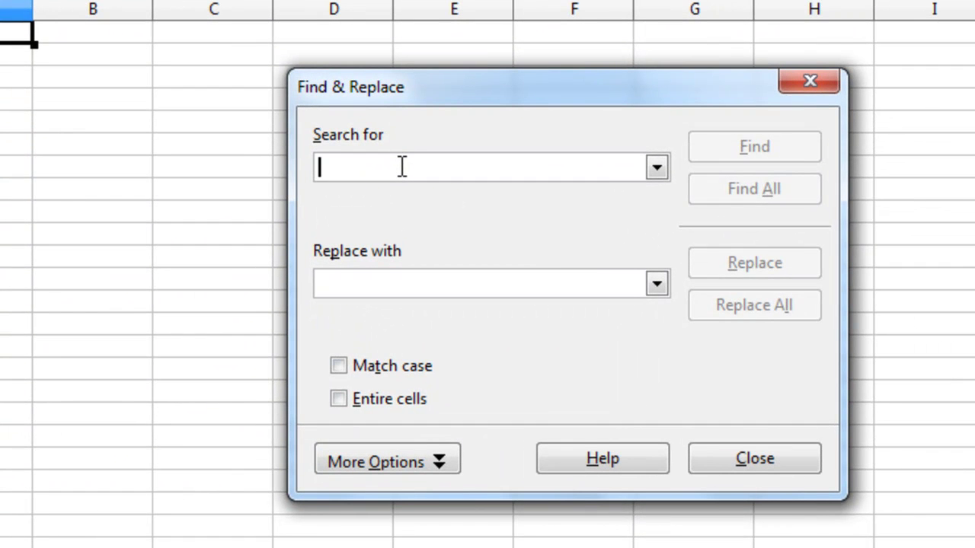
type("'")
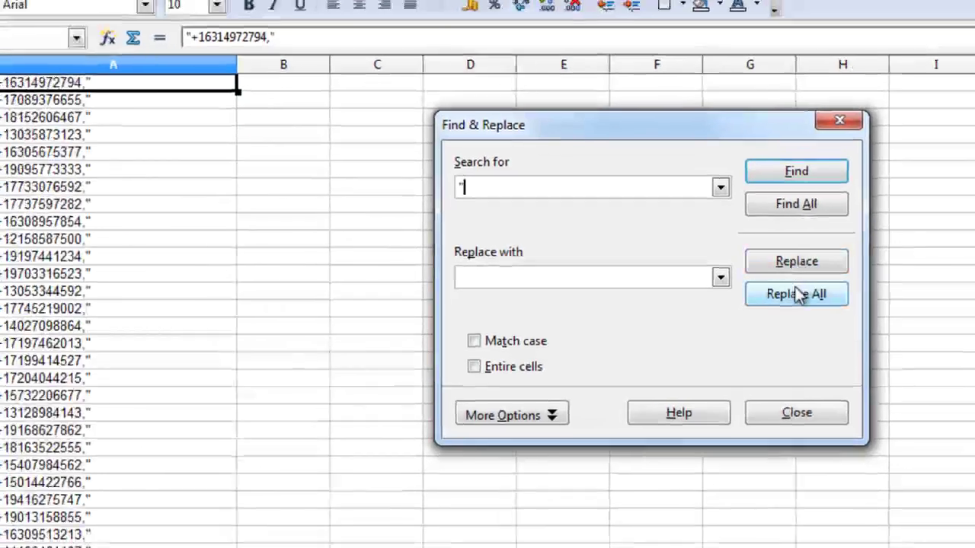
left_click(754, 304)
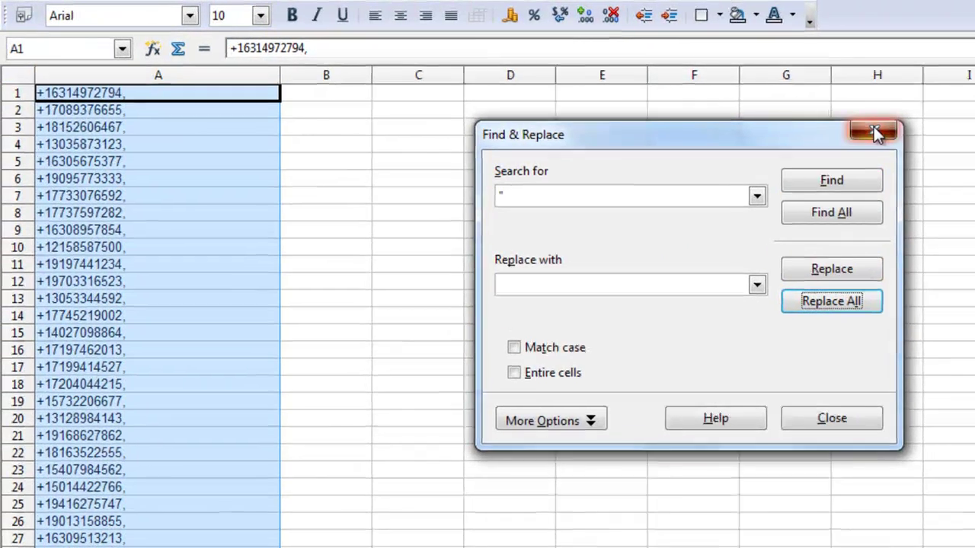
left_click(844, 126)
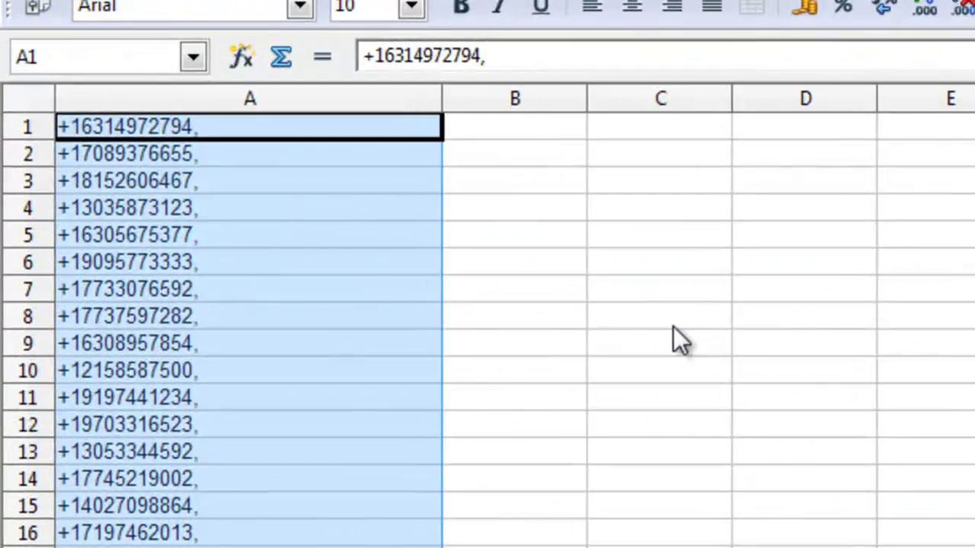
left_click(673, 329)
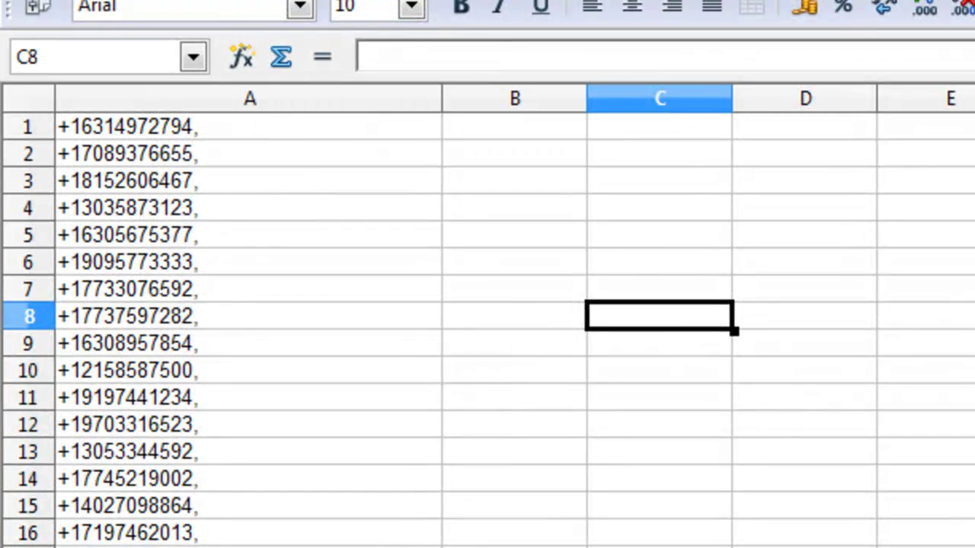
Locate the last +1-prefixed number at A1914 and select that cell
scroll(487, 327, "down", 20)
scroll(739, 402, "down", 14)
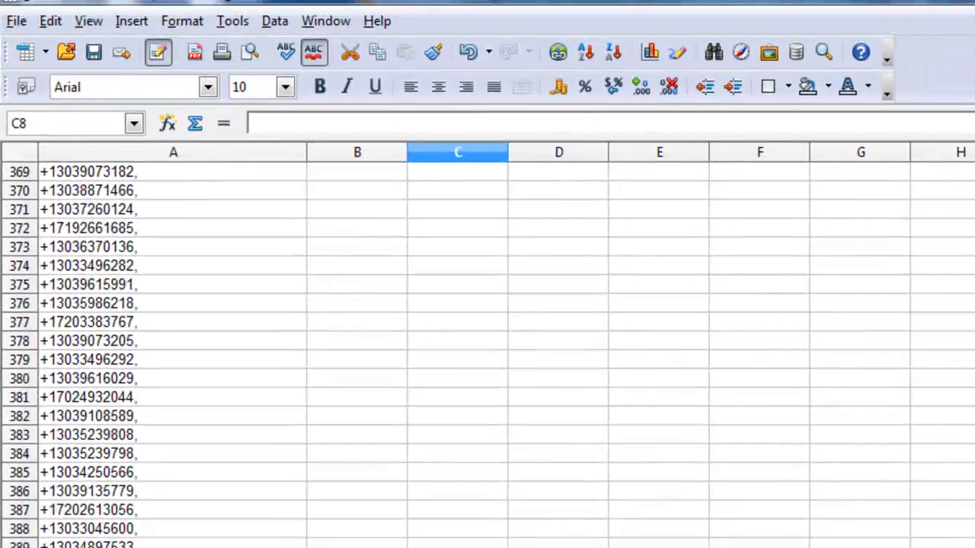
scroll(488, 343, "down", 20)
scroll(487, 342, "down", 20)
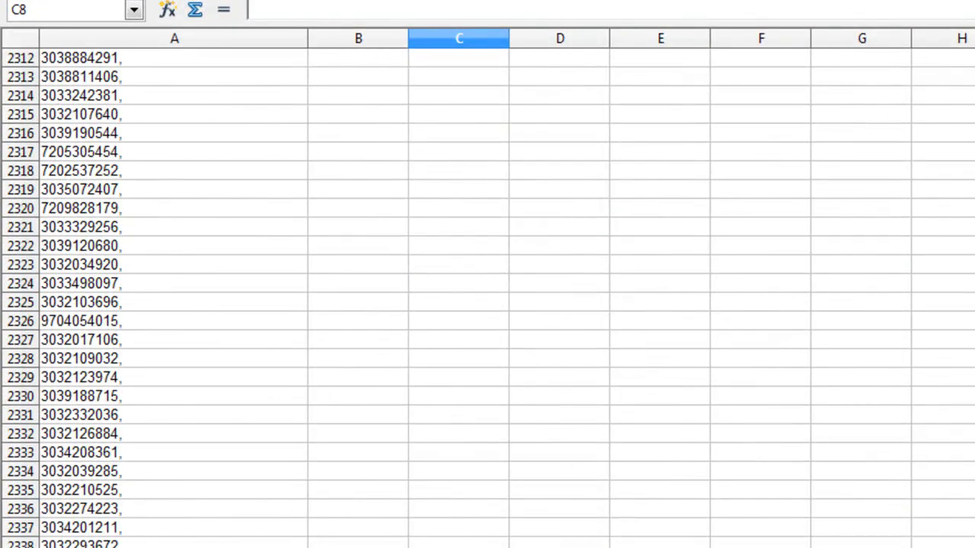
scroll(487, 290, "down", 20)
scroll(488, 290, "up", 20)
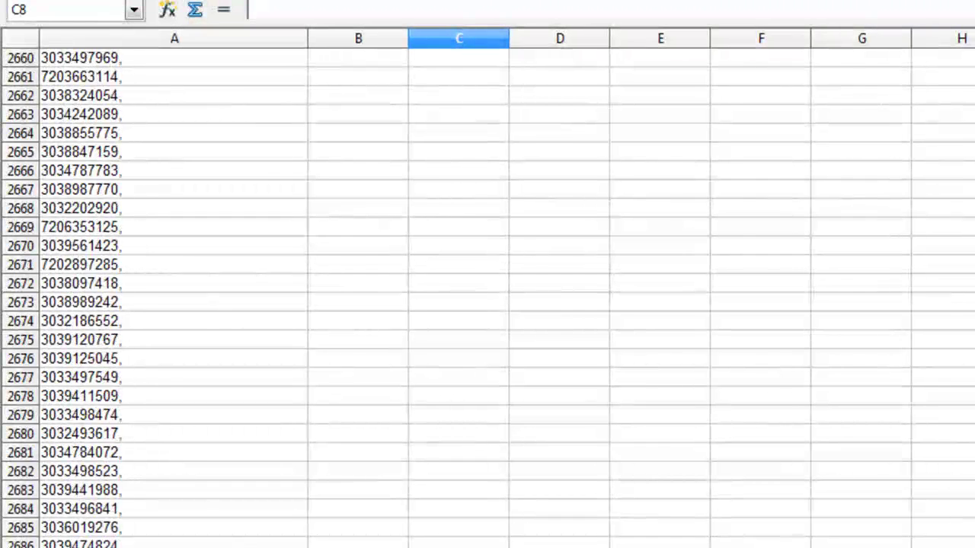
scroll(487, 289, "up", 20)
scroll(487, 289, "down", 7)
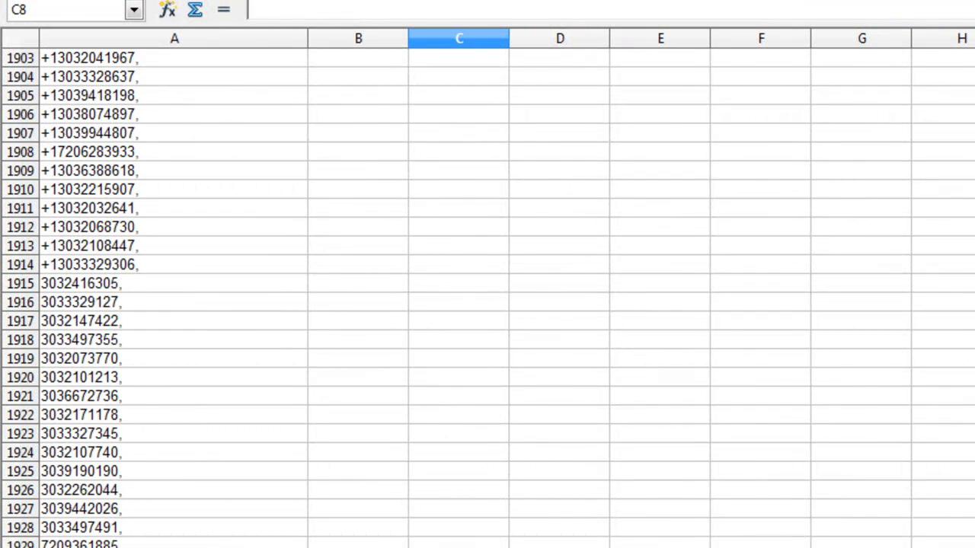
left_click(220, 226)
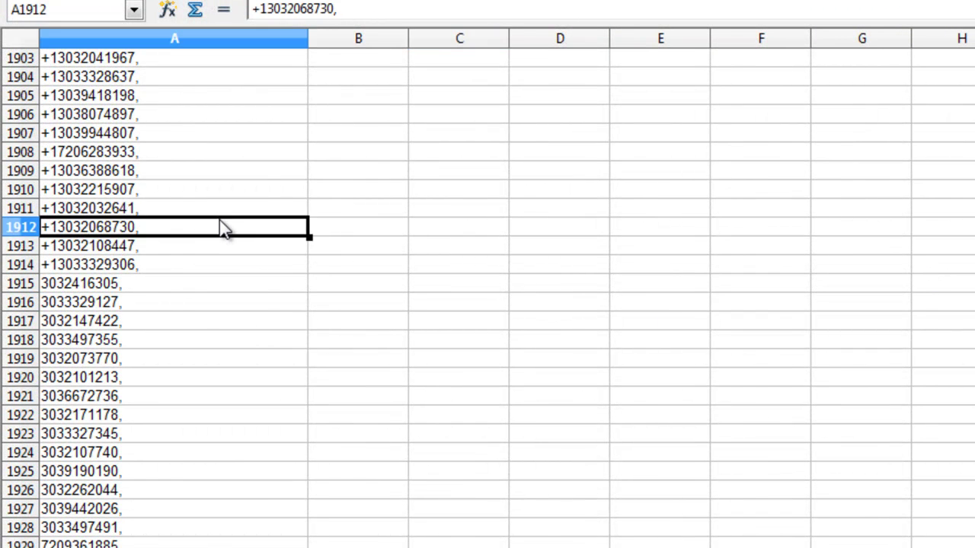
left_click_drag(220, 226, 175, 364)
left_click(173, 362)
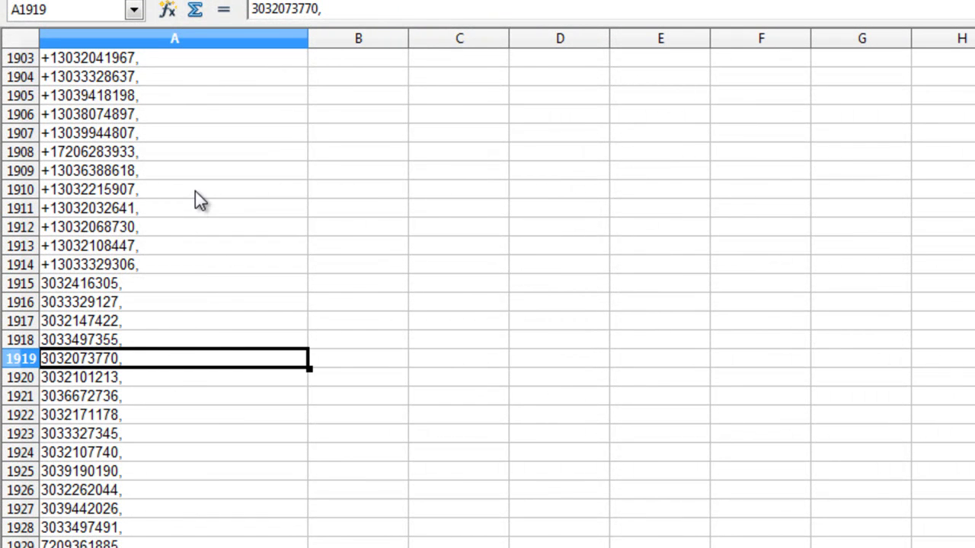
left_click(128, 266)
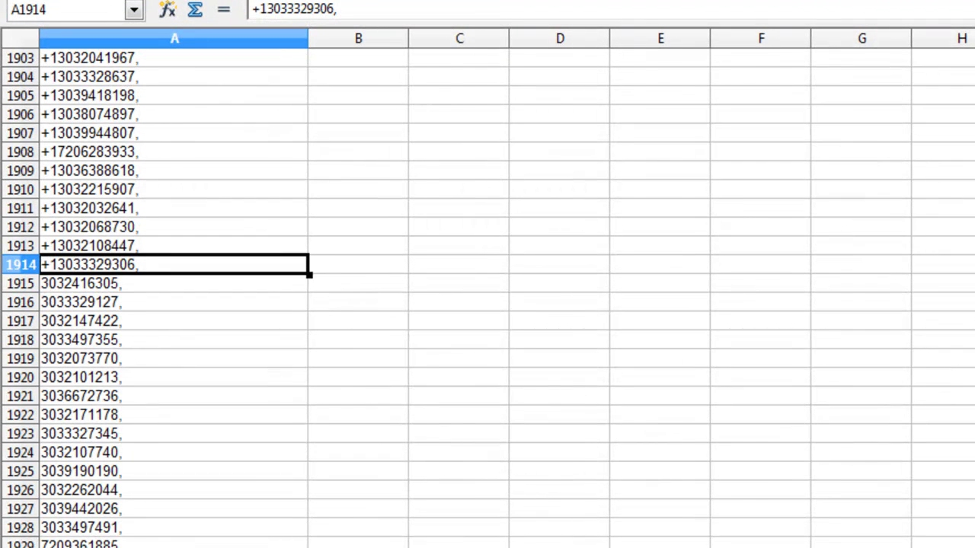
Extend the selection to A1 and cut the range A1:A1914
scroll(174, 290, "up", 20)
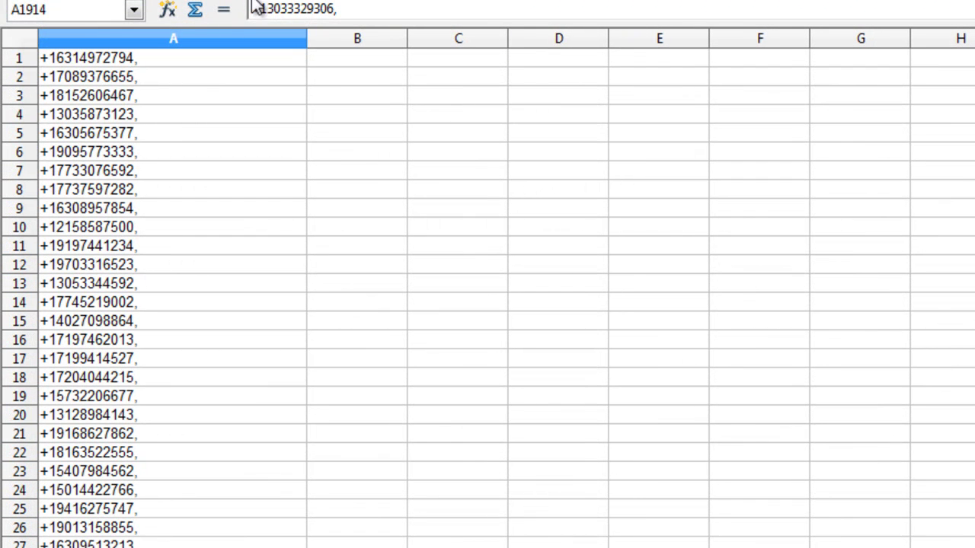
left_click(175, 61, "shift")
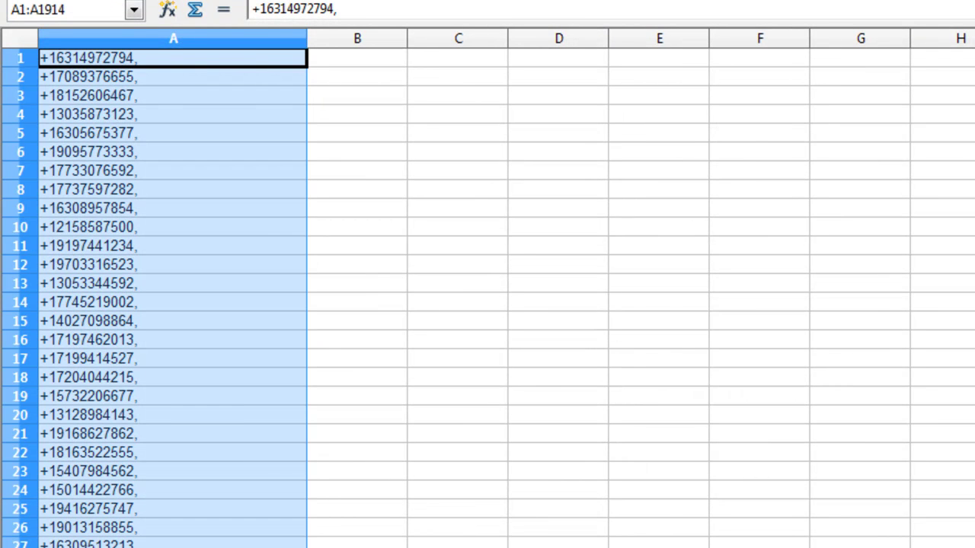
key("alt+e")
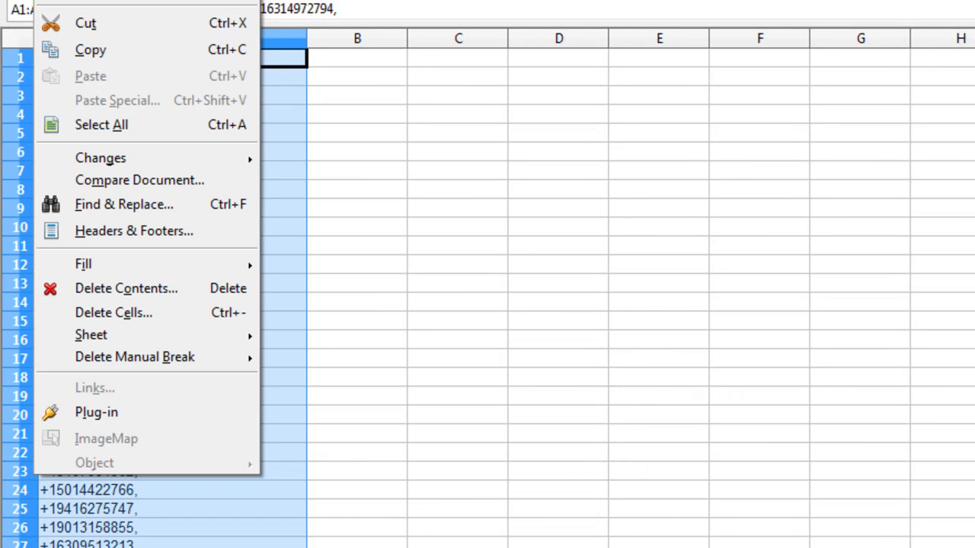
left_click(145, 23)
left_click(380, 135)
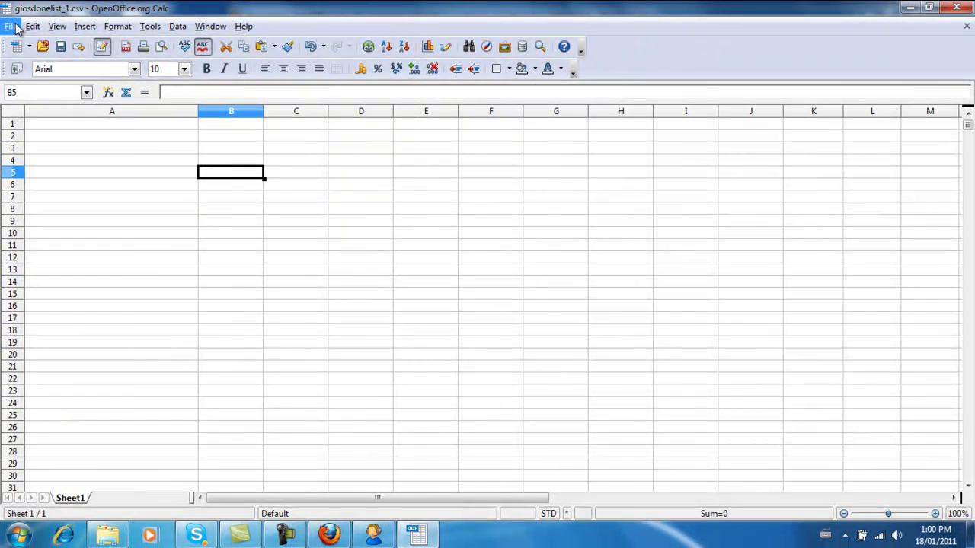
Create a new spreadsheet and paste the cut +1 numbers into its column A
left_click(20, 23)
mouse_move(38, 45)
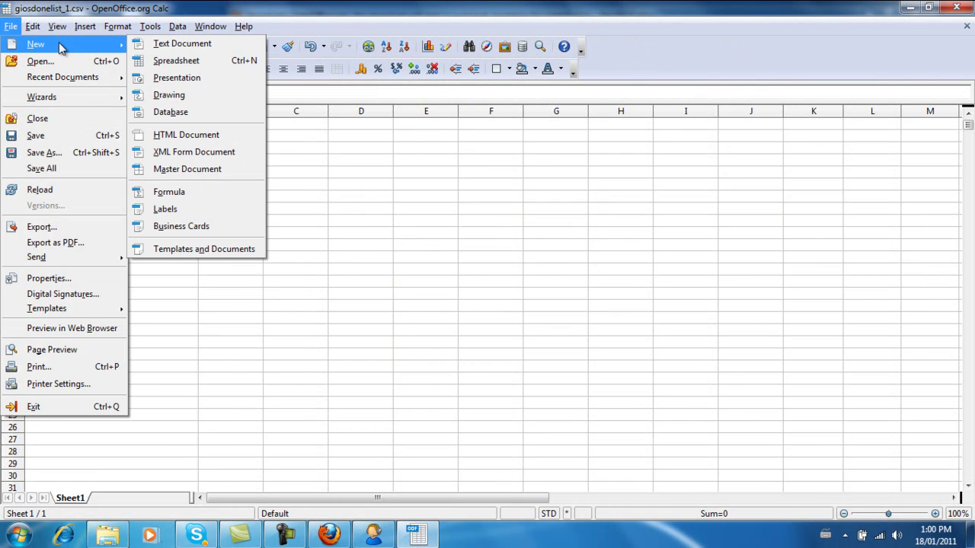
left_click(209, 61)
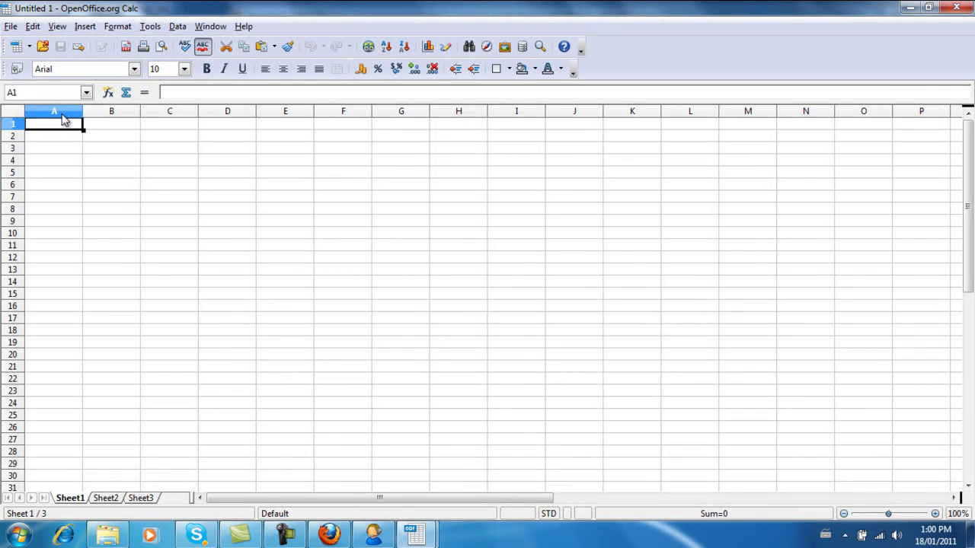
left_click(63, 113)
left_click(33, 26)
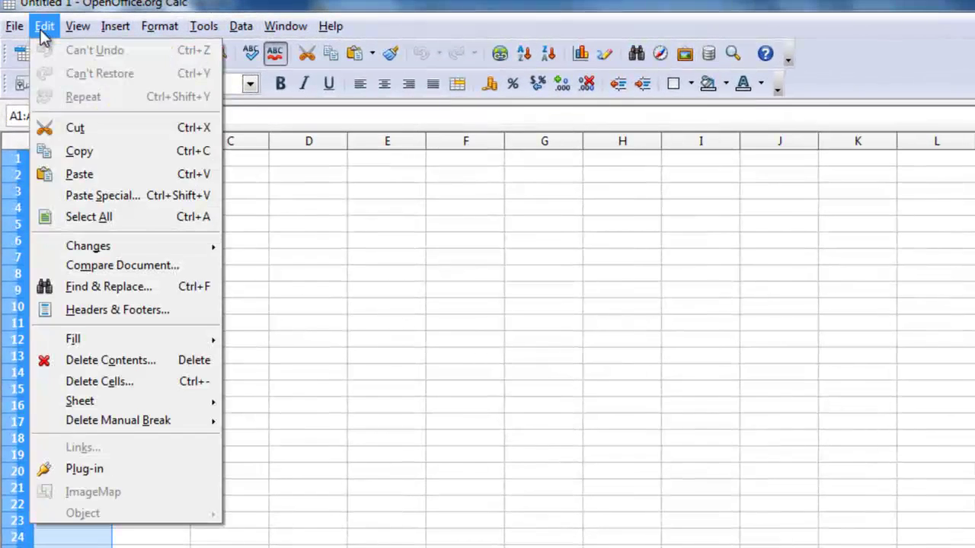
left_click(105, 179)
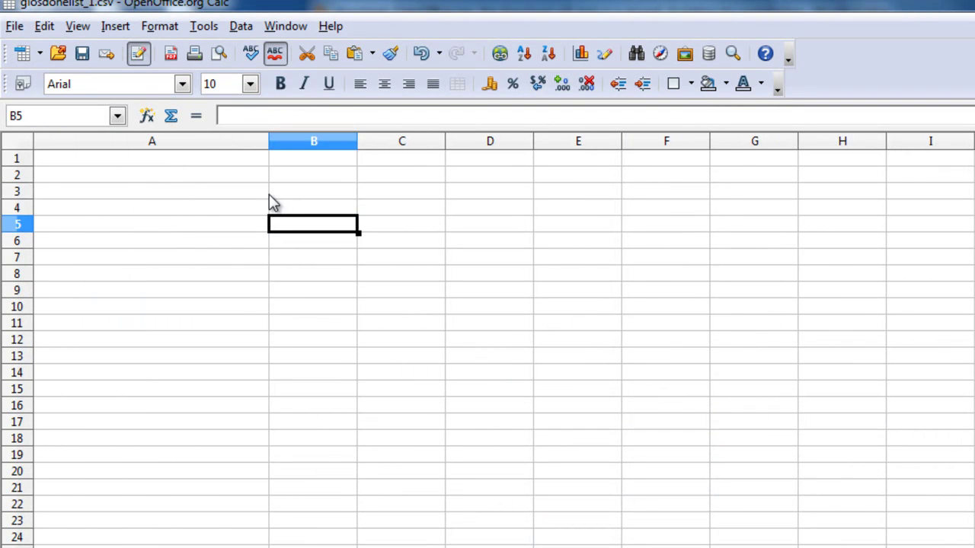
Switch back to giosdonelist_1.csv and select row 1
left_click(274, 196)
left_click(18, 159)
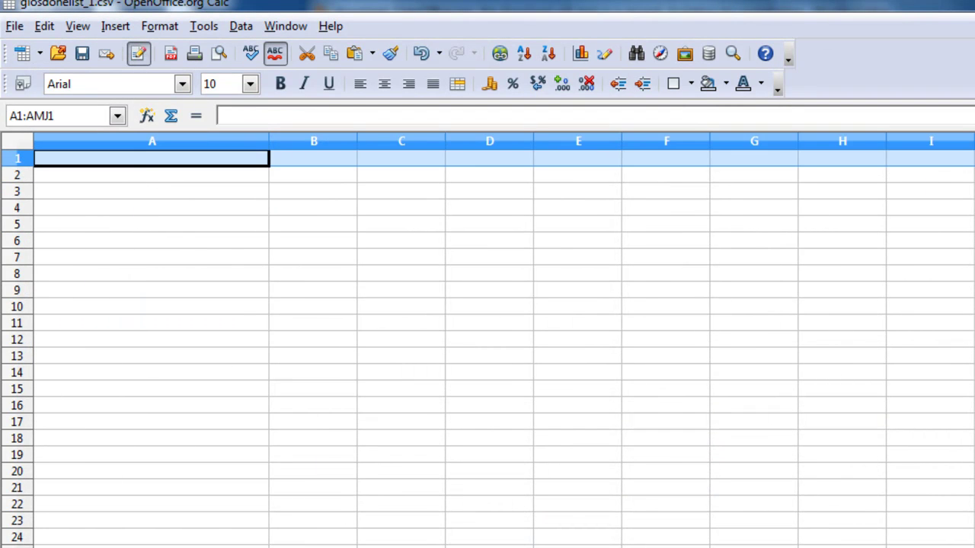
scroll(487, 343, "down", 20)
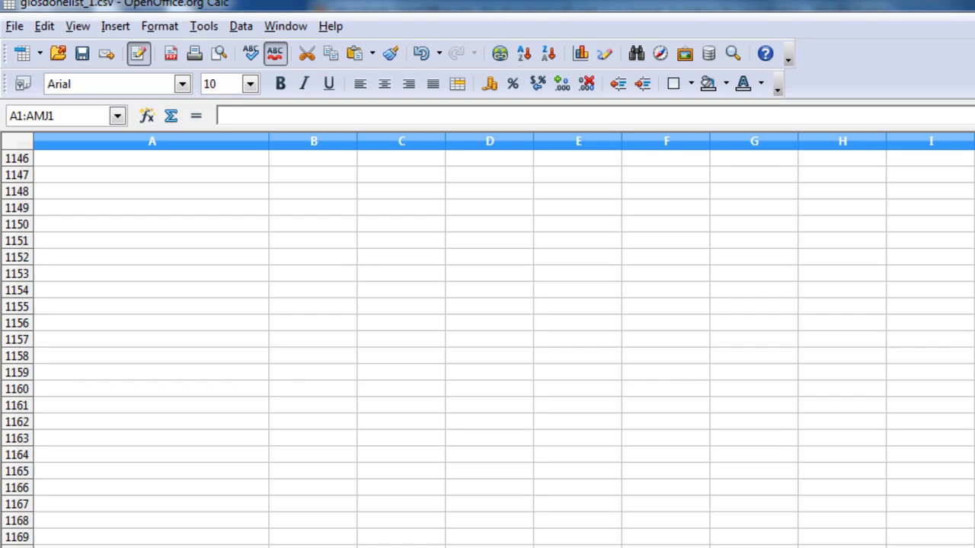
Delete the empty rows 1–1914 and scroll down to confirm the list ends at row 8088
scroll(487, 343, "down", 20)
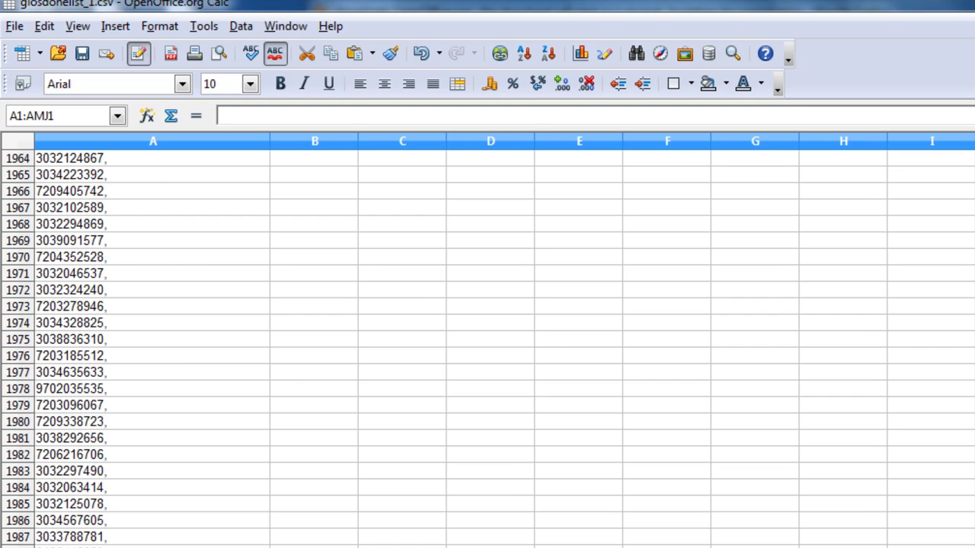
scroll(488, 343, "up", 20)
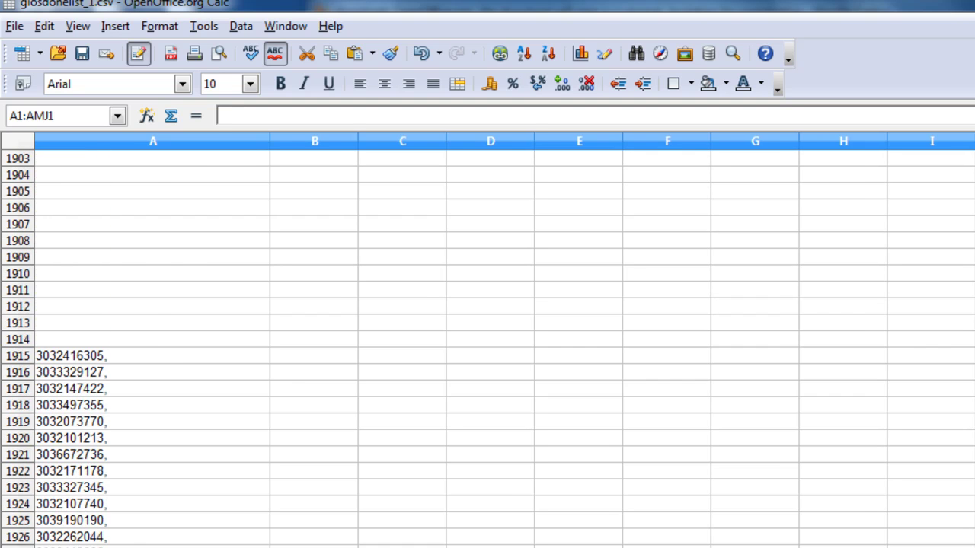
left_click(23, 344, "shift")
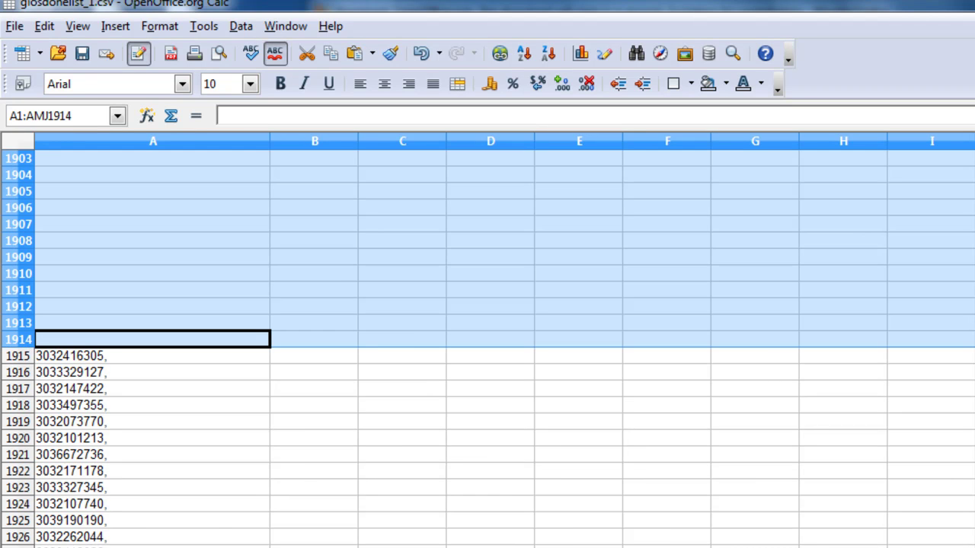
left_click(44, 26)
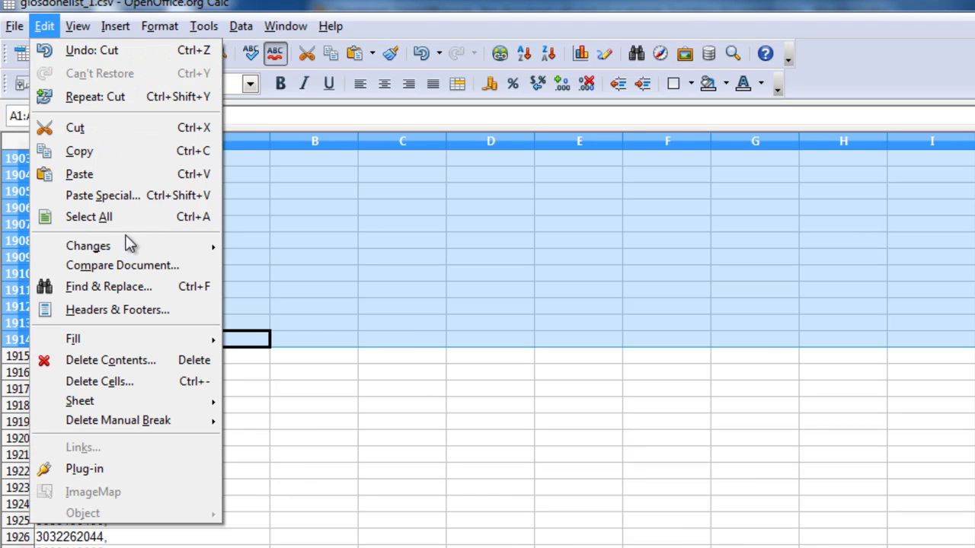
left_click(142, 384)
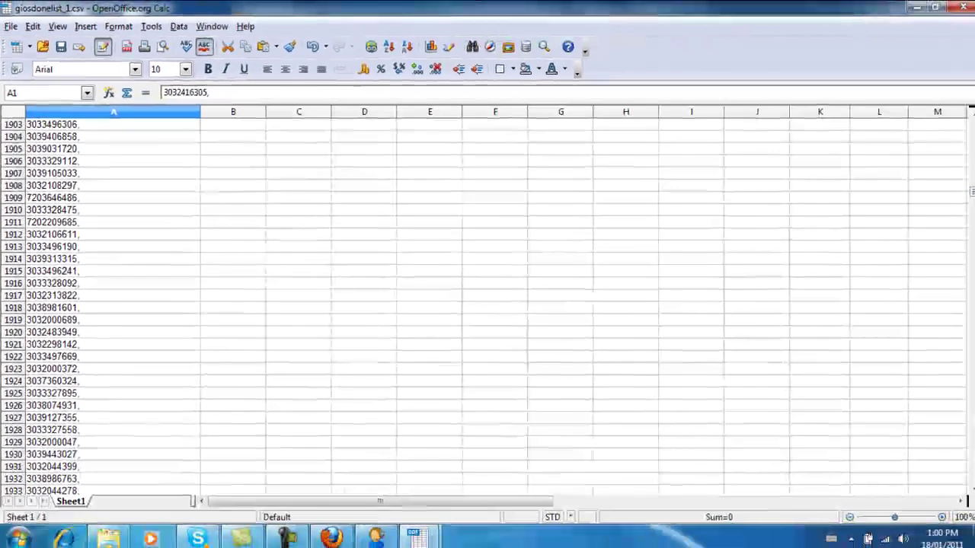
mouse_move(970, 190)
left_mouse_down()
mouse_move(967, 124)
mouse_move(968, 201)
left_mouse_up()
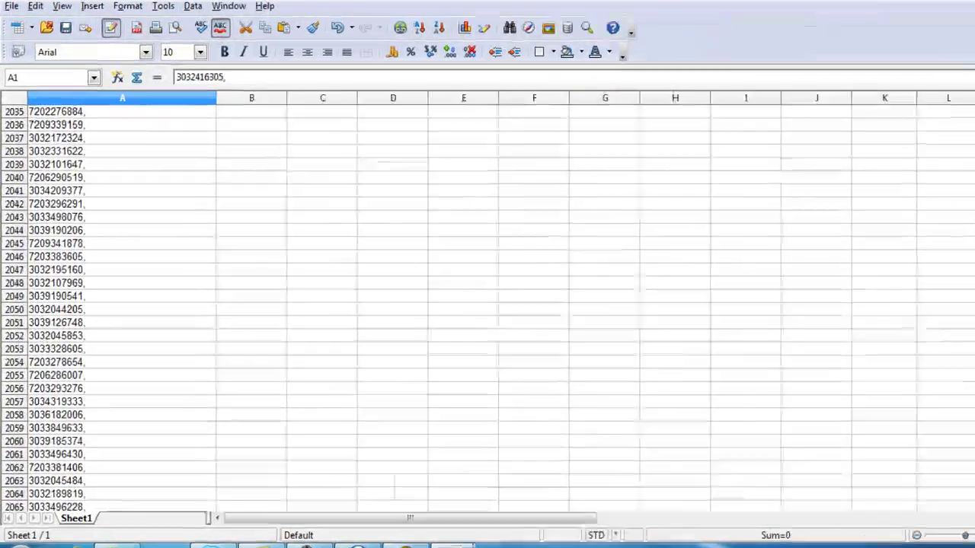
scroll(487, 304, "down", 20)
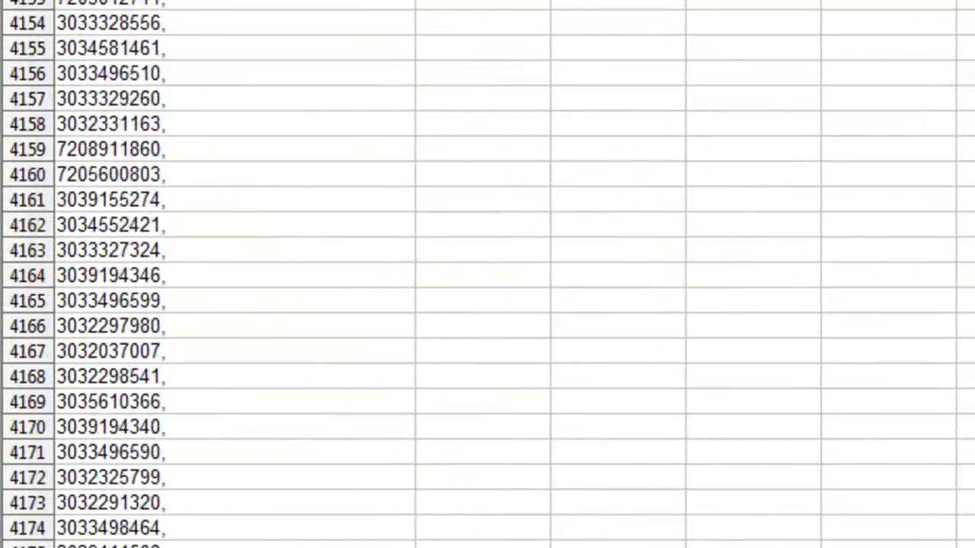
scroll(487, 274, "down", 20)
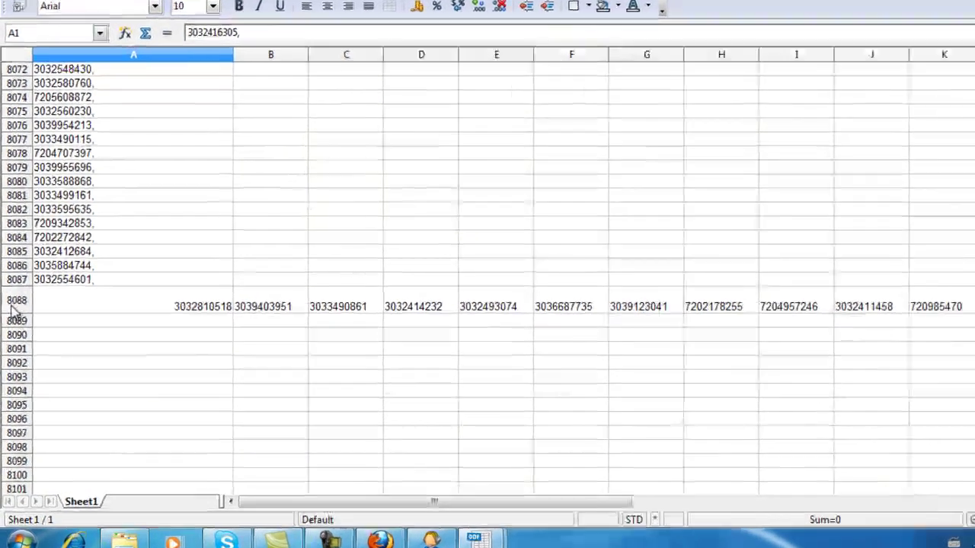
Clear everything in stray row 8088, then return to the top and select B1
left_click(15, 326)
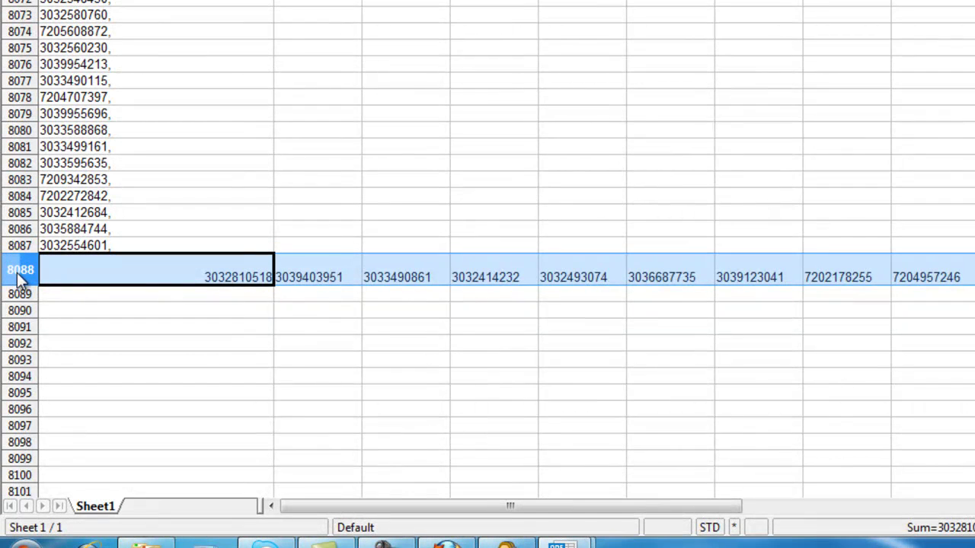
key("Delete")
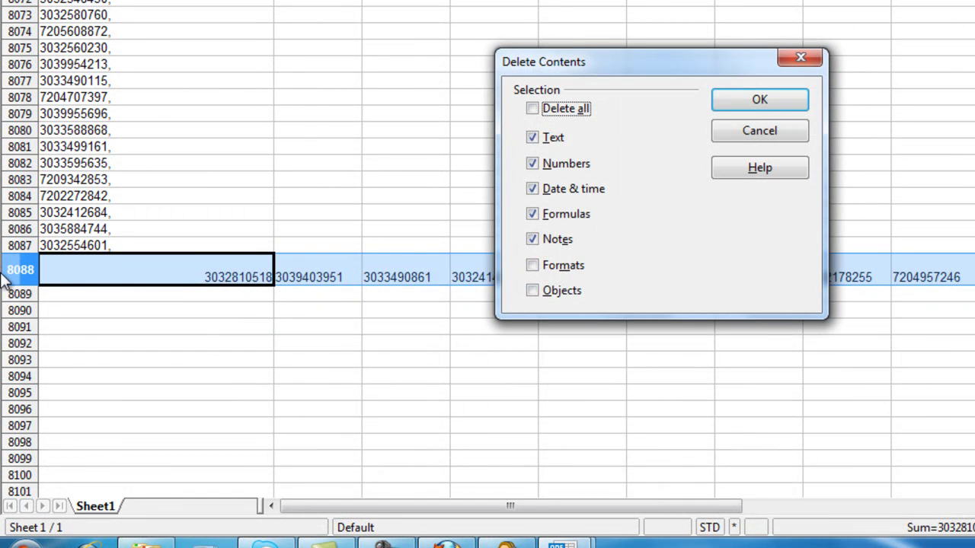
left_click(532, 108)
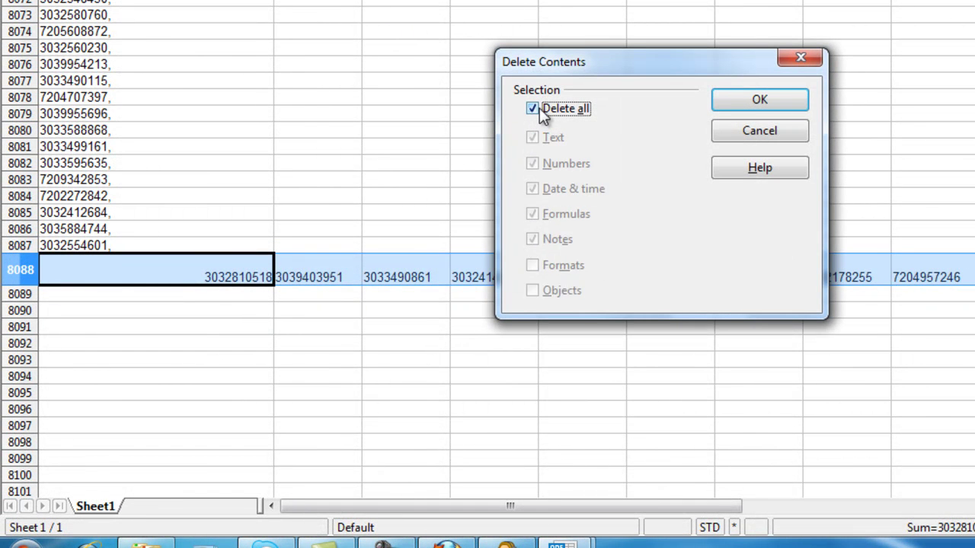
left_click(757, 103)
left_click(130, 315)
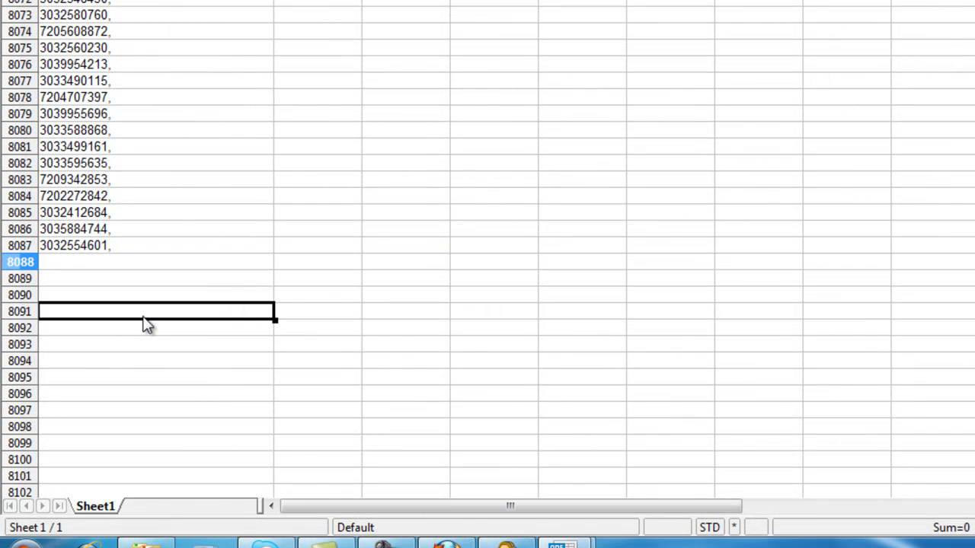
left_click(163, 230)
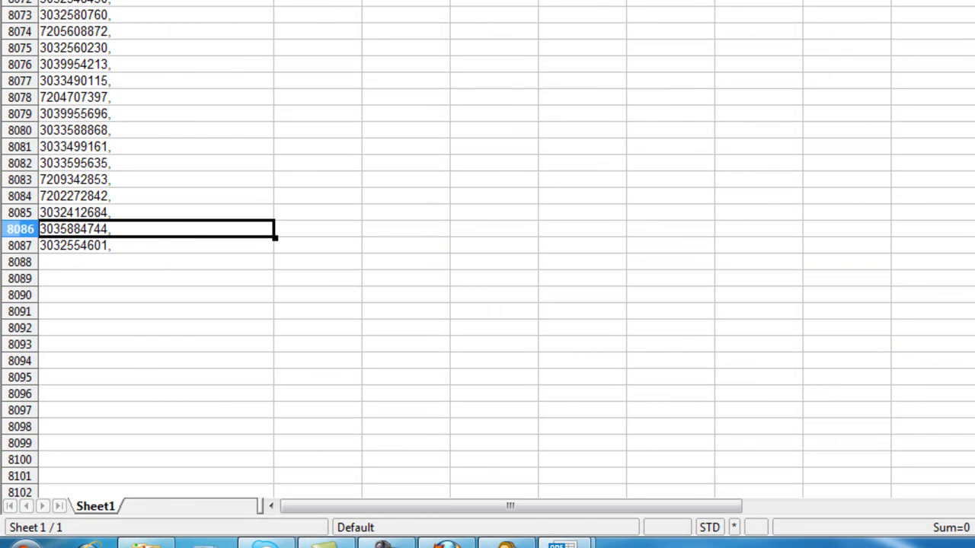
scroll(488, 274, "up", 20)
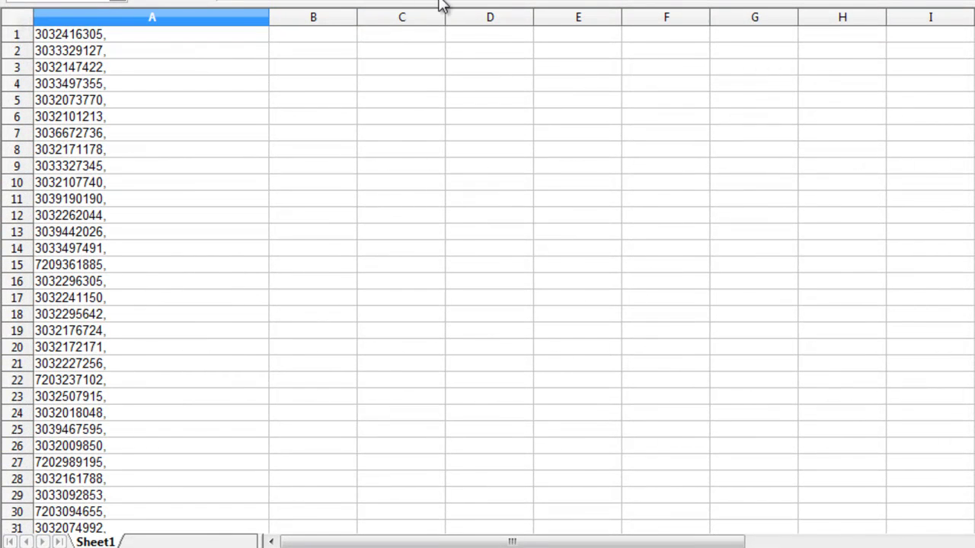
left_click(335, 38)
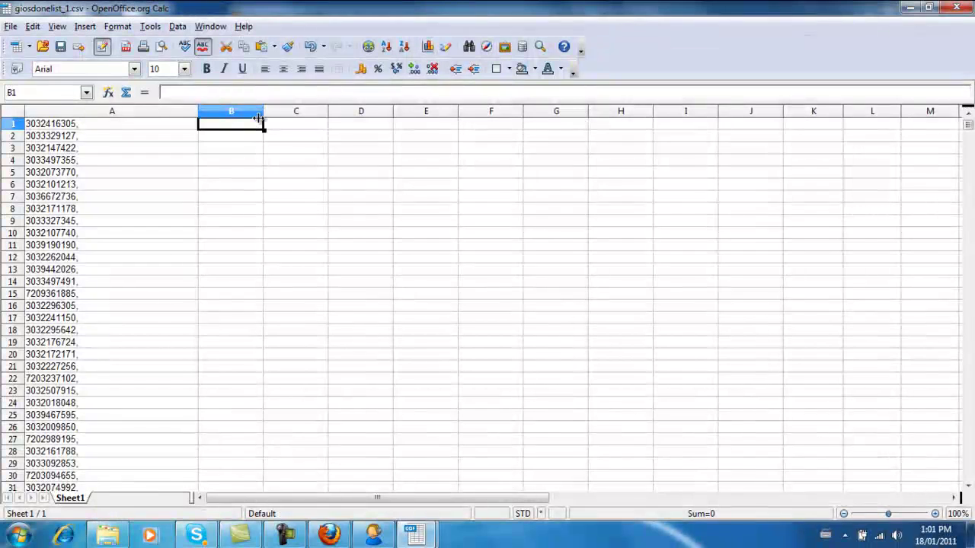
Enter a + sign in cell B1
left_click(378, 38)
left_click(213, 116)
left_click(311, 128)
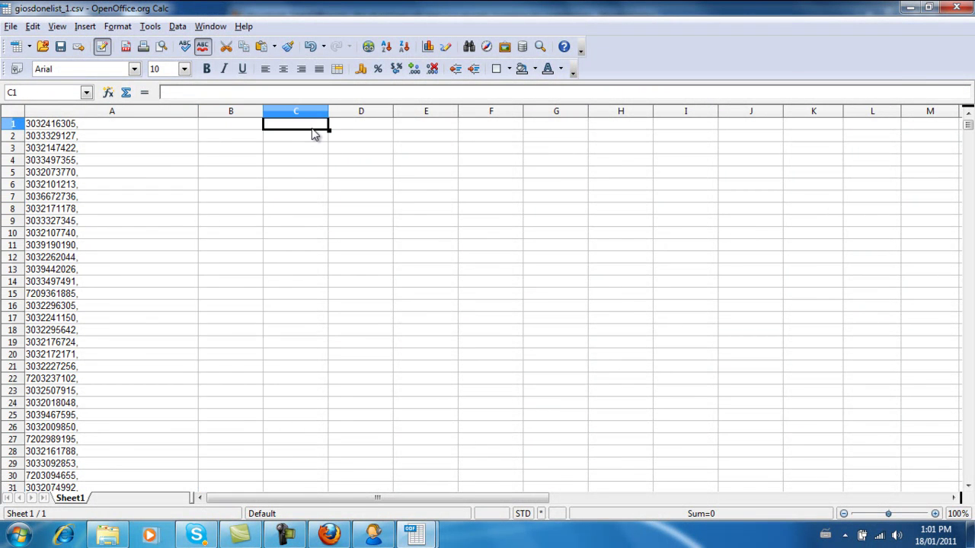
left_click(495, 127)
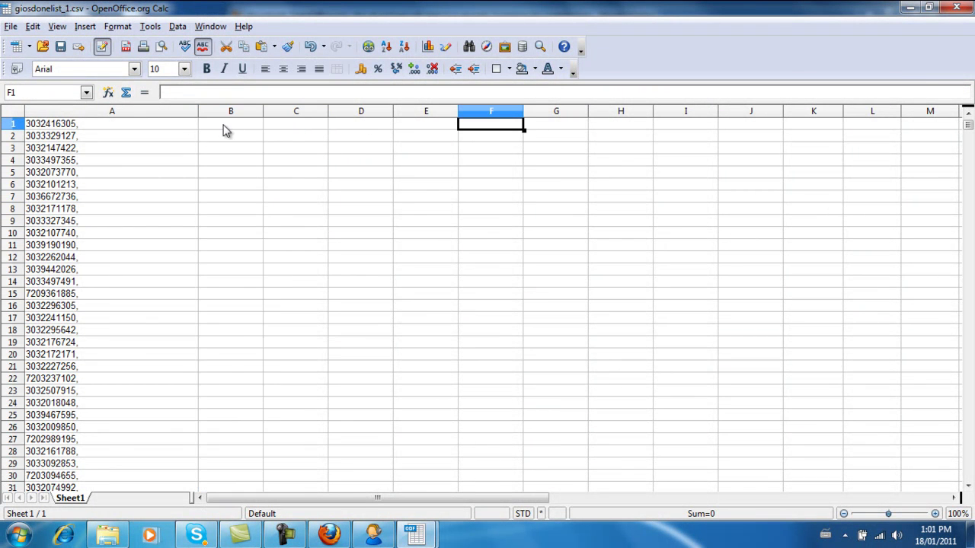
left_click(231, 127)
left_click(499, 124)
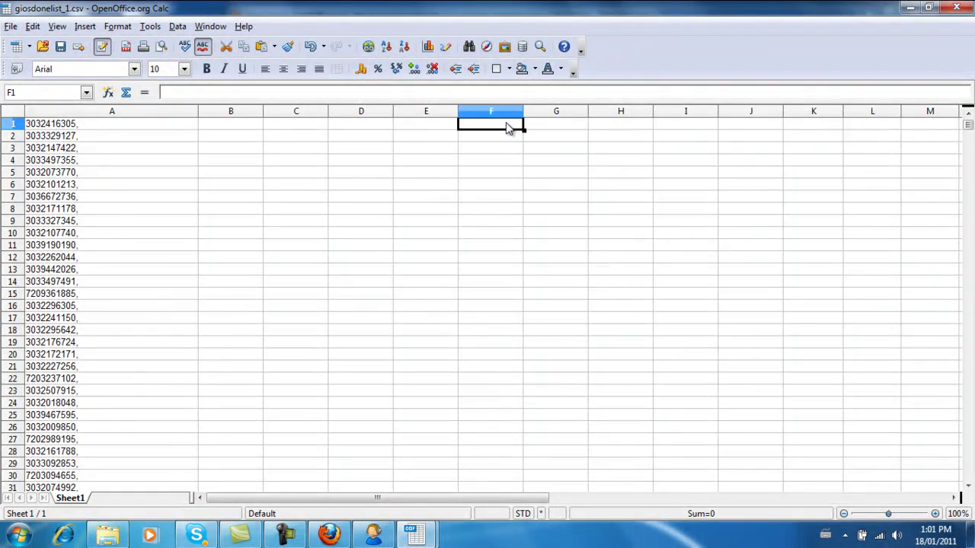
left_click(229, 126)
type("+")
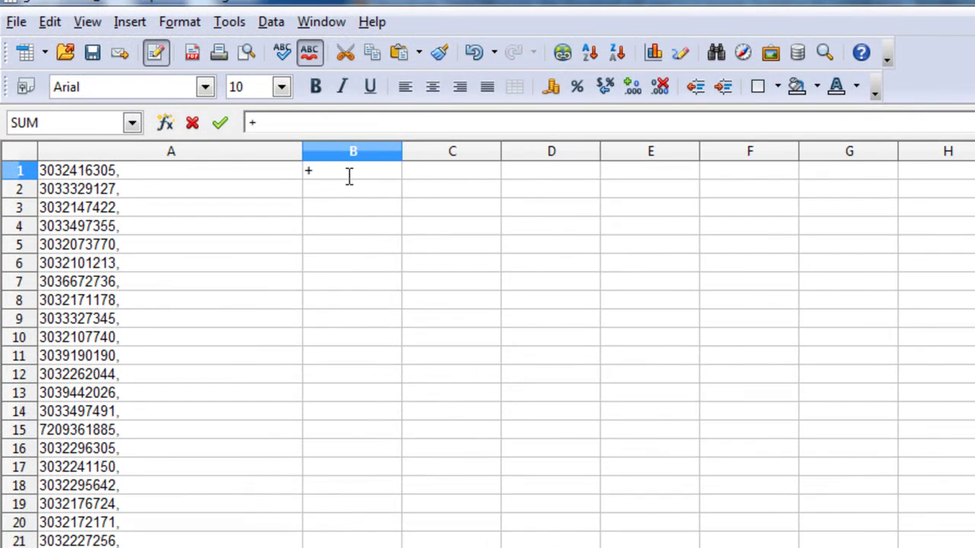
key("Return")
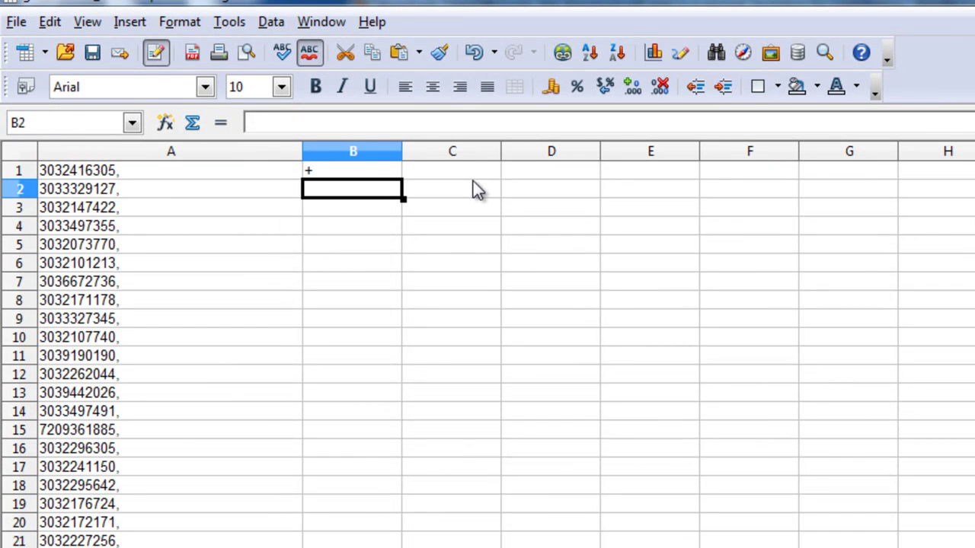
Enter 1 in C1 and a comma in D1
left_click(476, 177)
type("1")
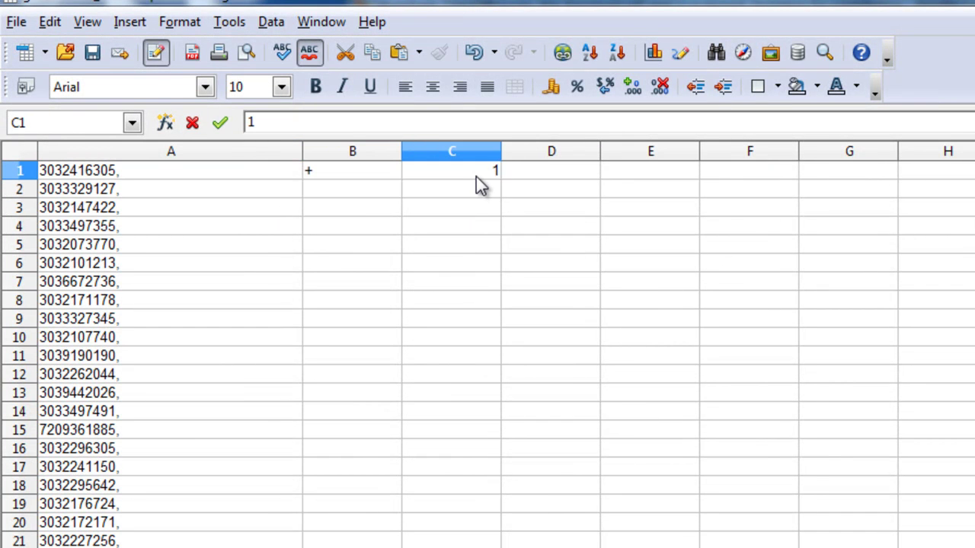
key("Return")
left_click(586, 179)
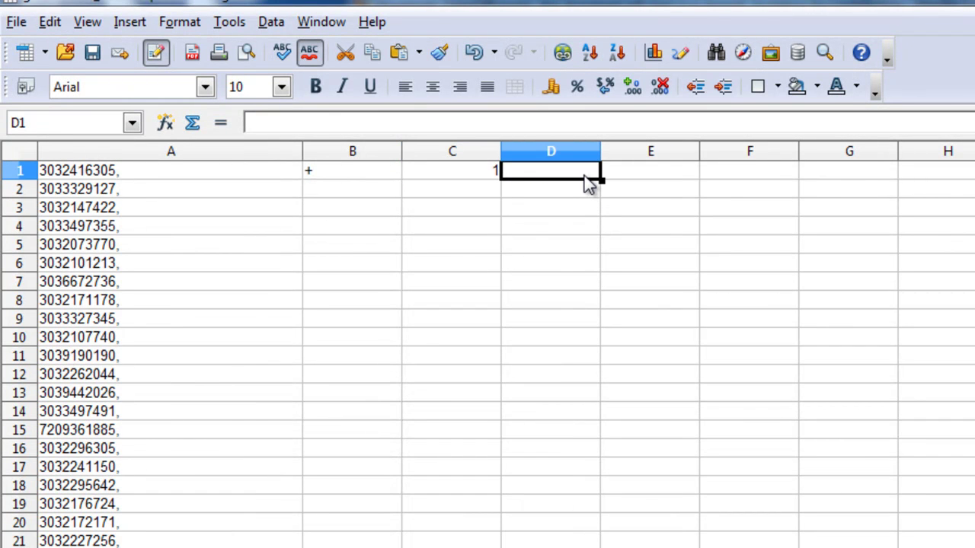
type(",")
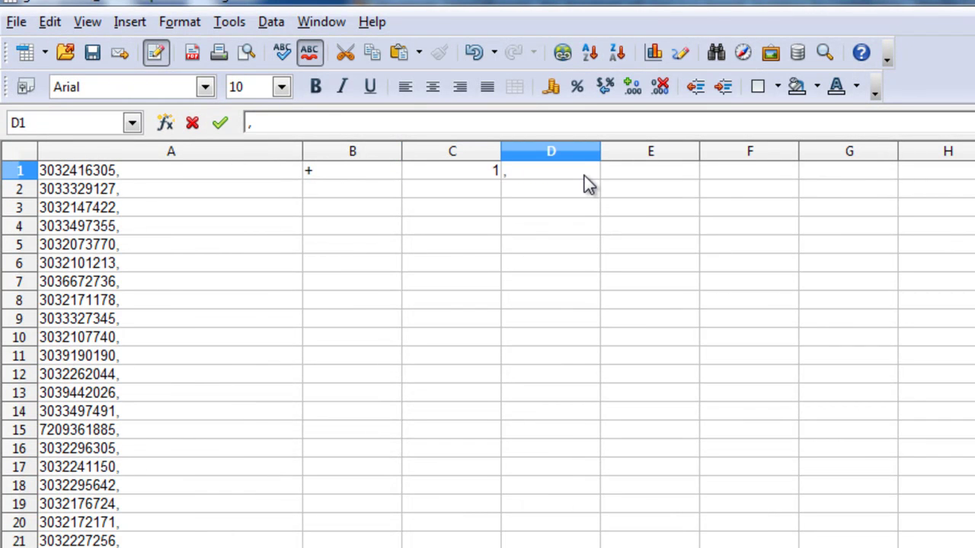
key("Return")
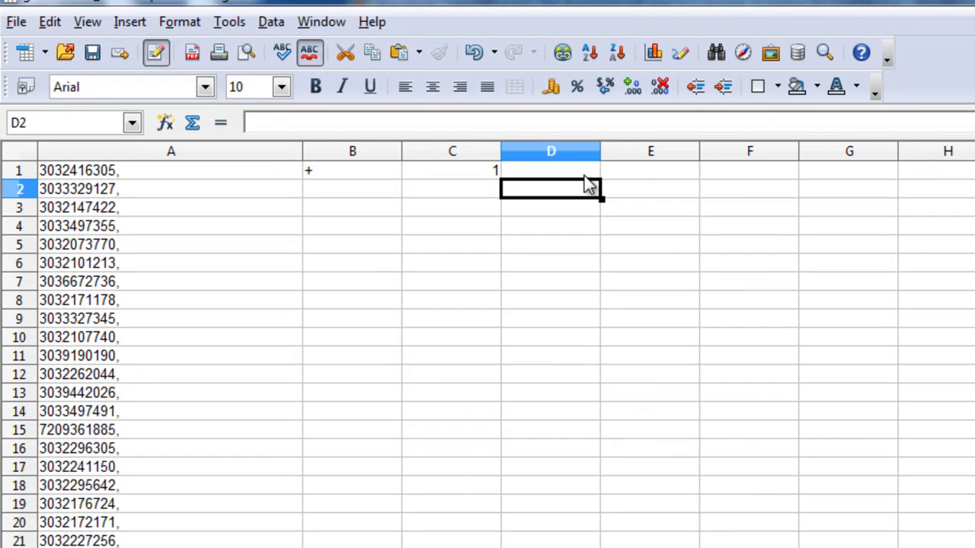
left_click(169, 176)
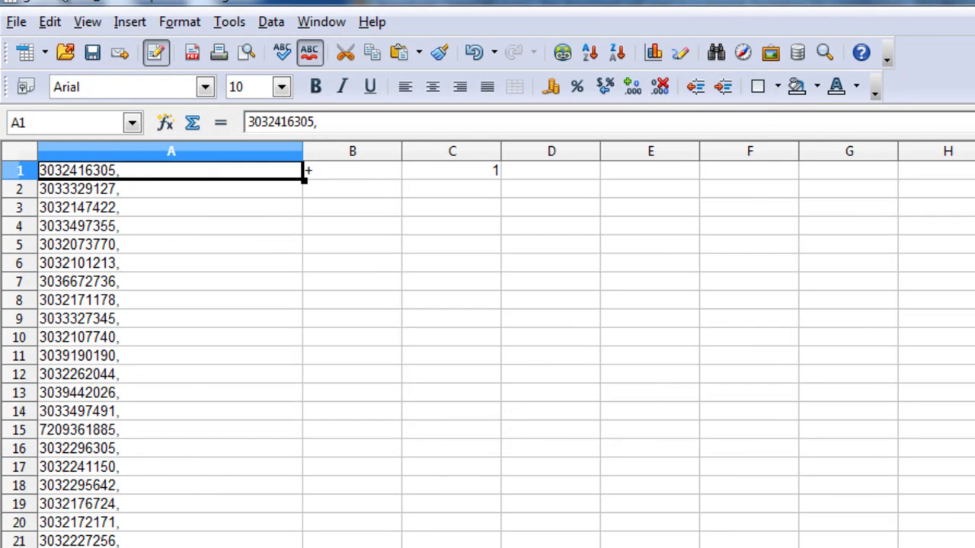
Replace all commas with nothing using Find & Replace to strip trailing commas
left_click(50, 22)
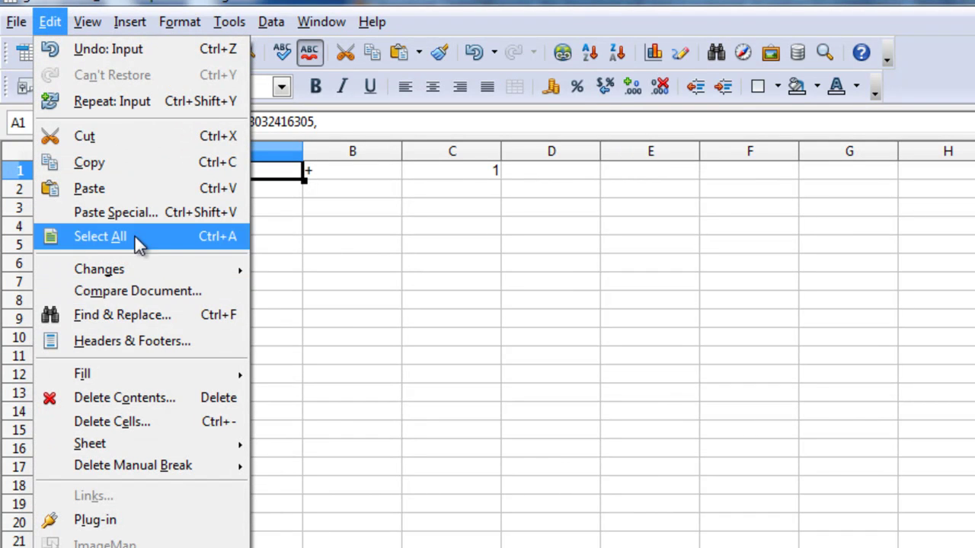
left_click(183, 314)
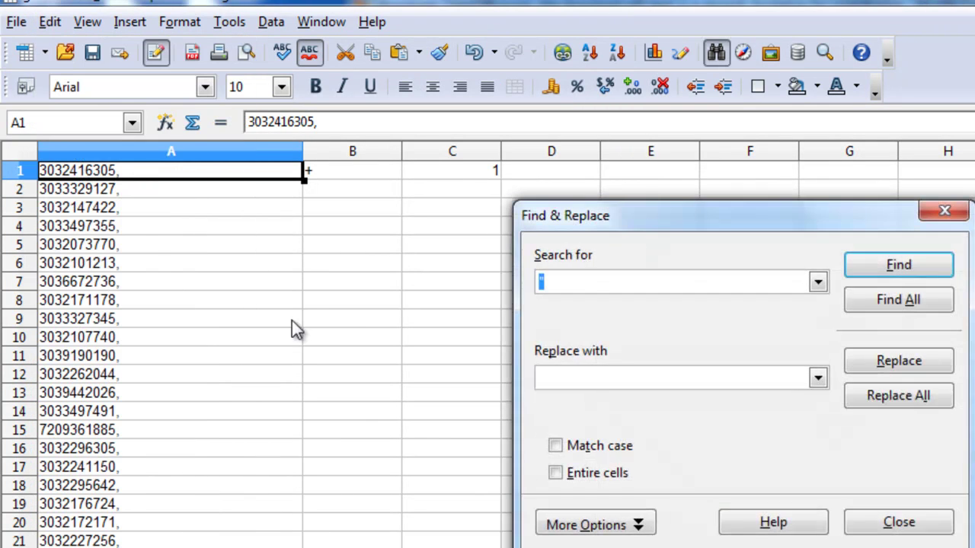
type(",")
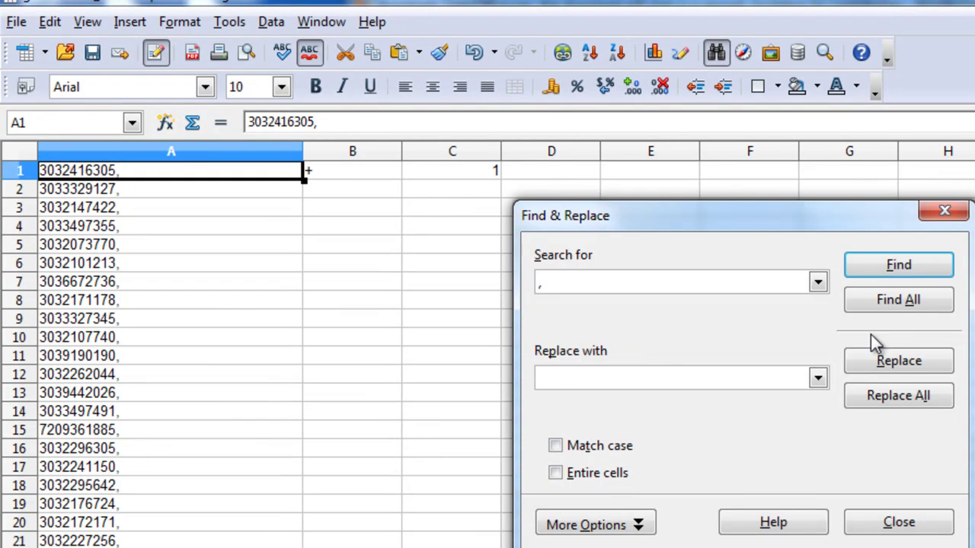
left_click(898, 396)
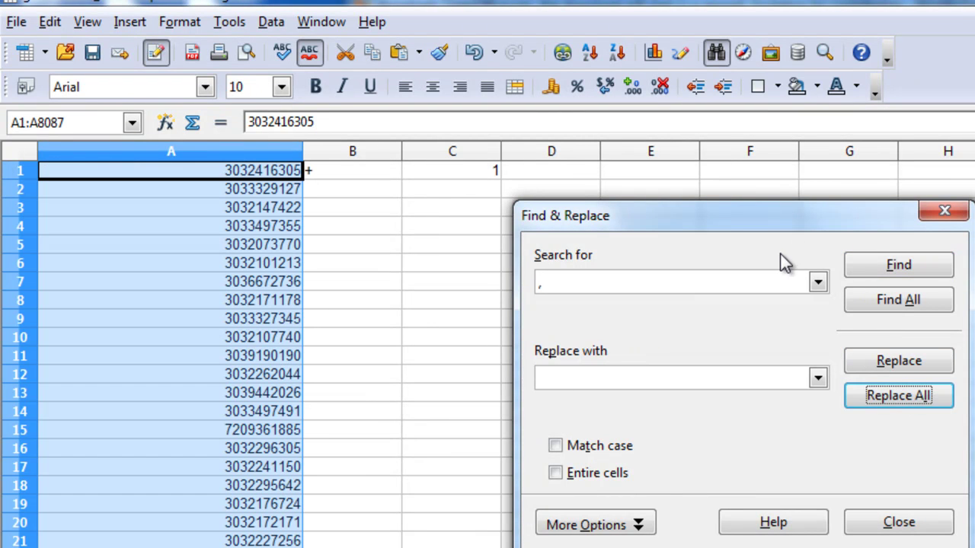
left_click(948, 211)
Re-enter a comma in D1 and select E1
left_click(343, 178)
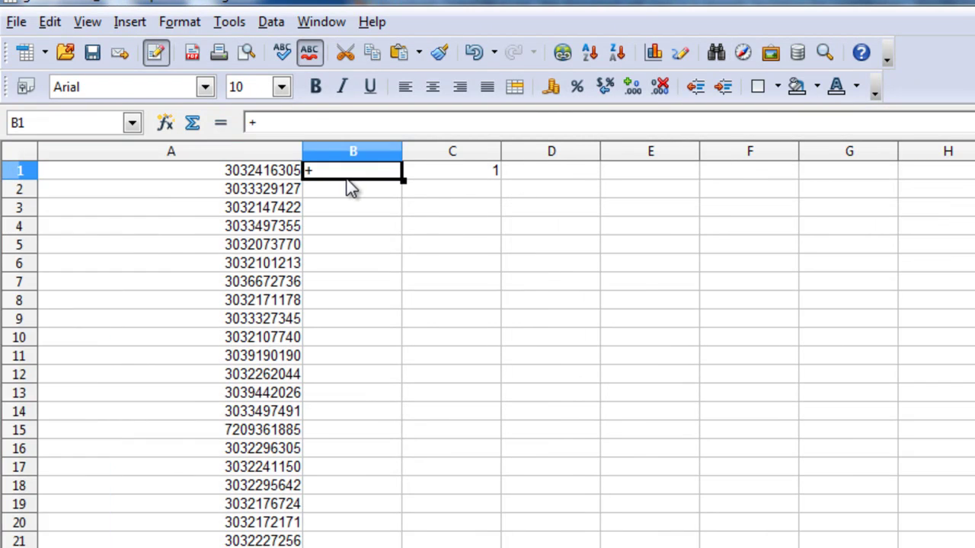
left_click(589, 175)
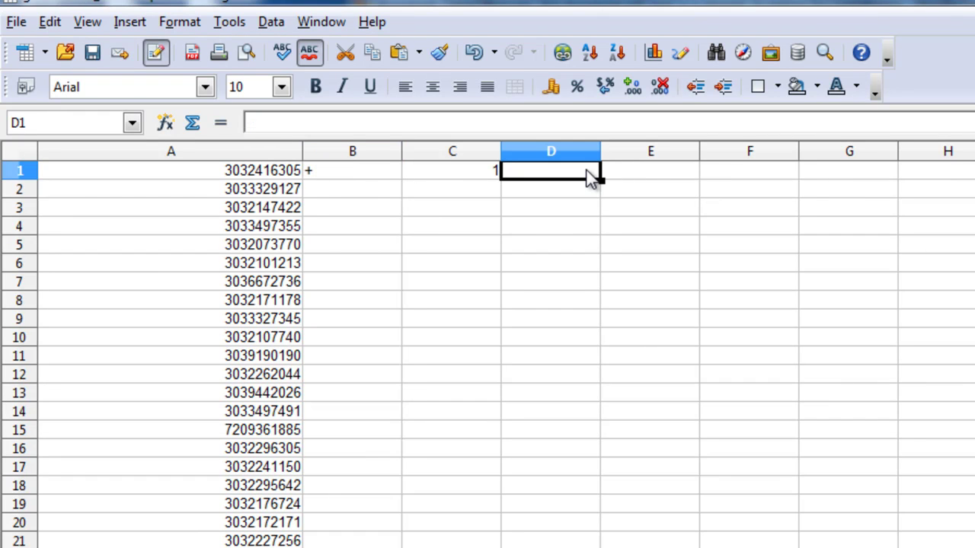
type(",")
key("Return")
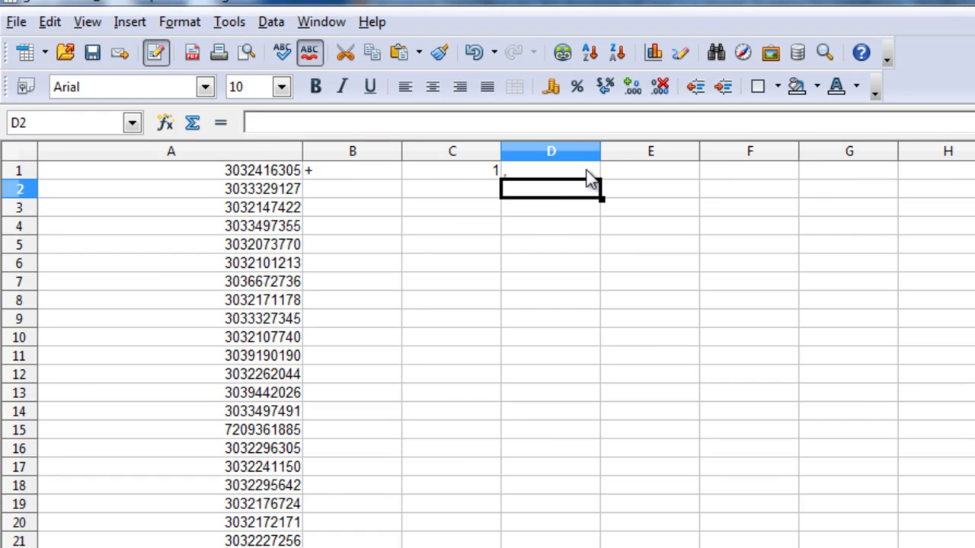
left_click(694, 175)
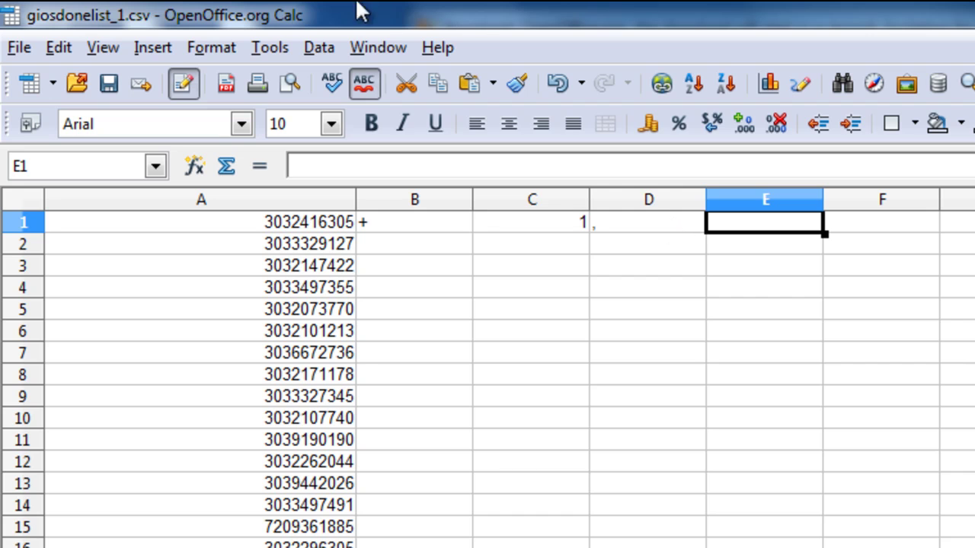
Start the Function Wizard for E1 and choose CONCATENATE
left_click(235, 47)
left_click(234, 47)
left_click(150, 49)
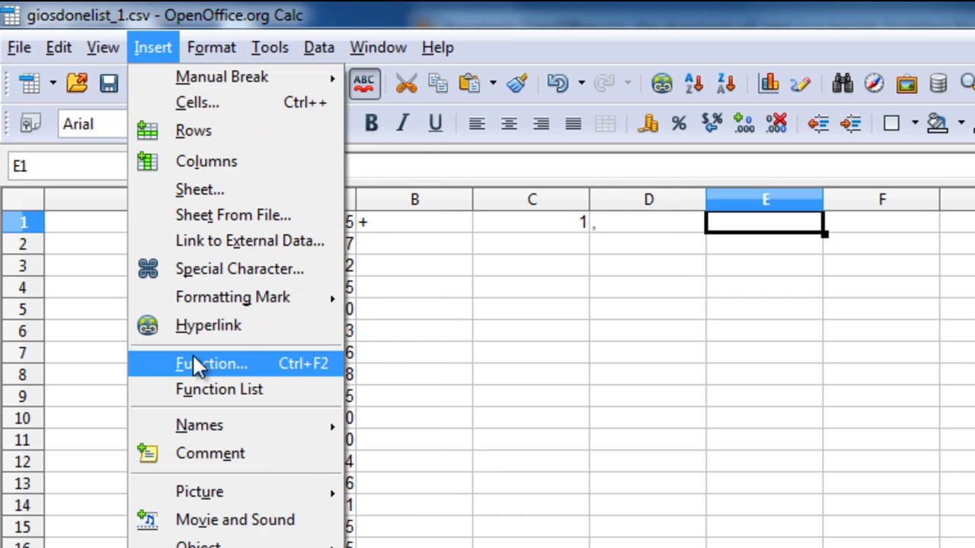
left_click(259, 367)
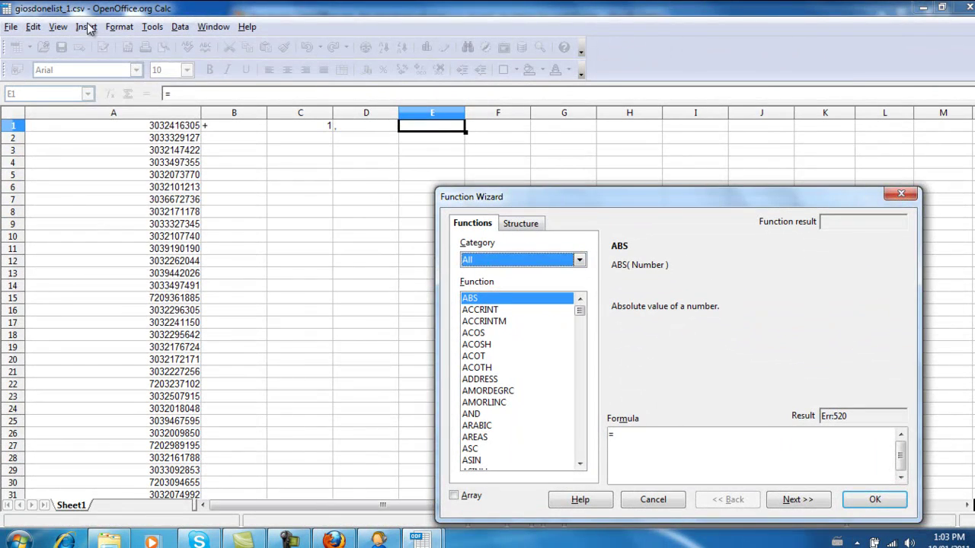
left_click(88, 27)
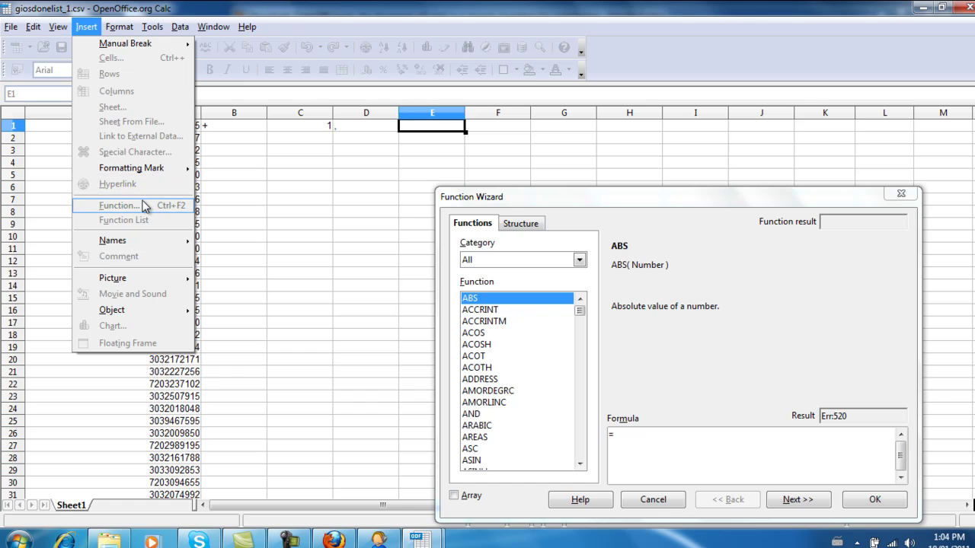
left_click(618, 199)
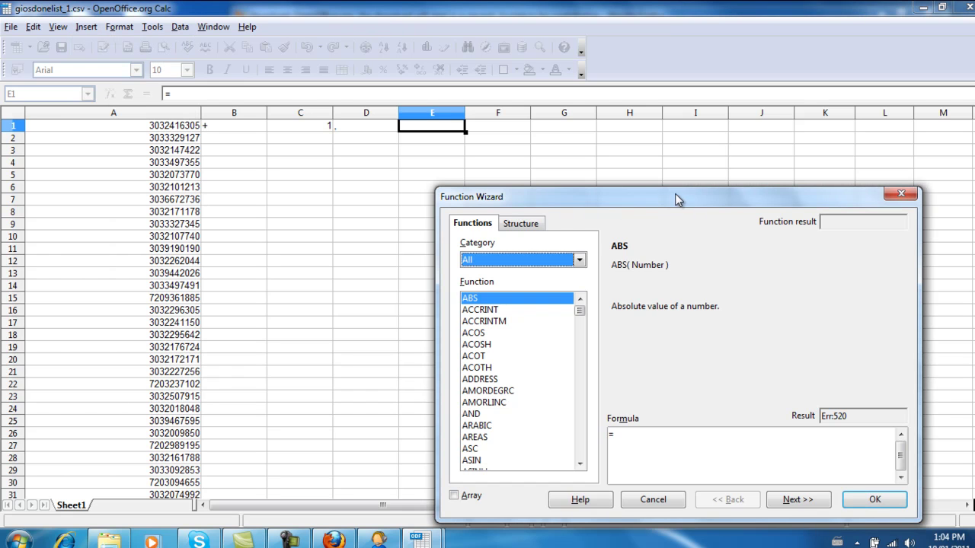
left_click_drag(676, 197, 631, 136)
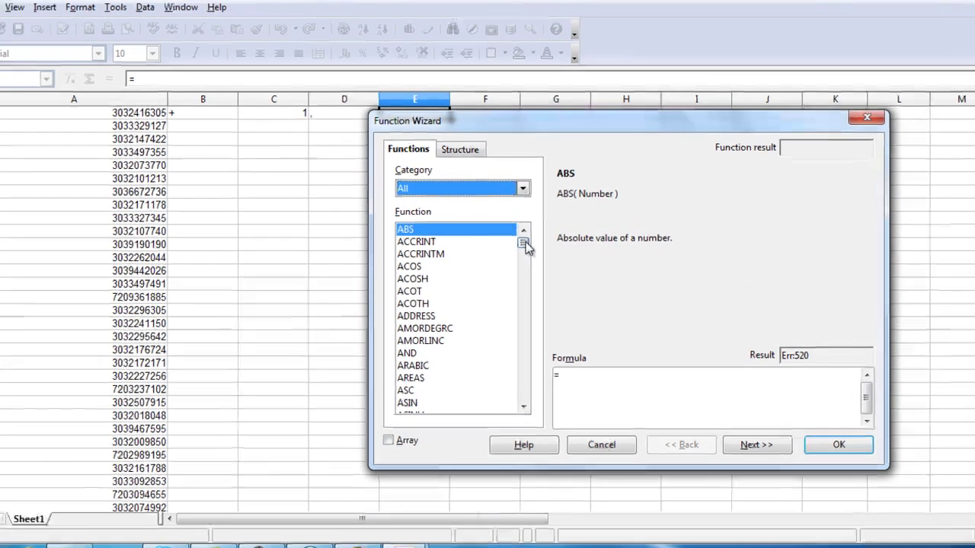
left_click_drag(536, 248, 535, 272)
left_click_drag(438, 248, 439, 237)
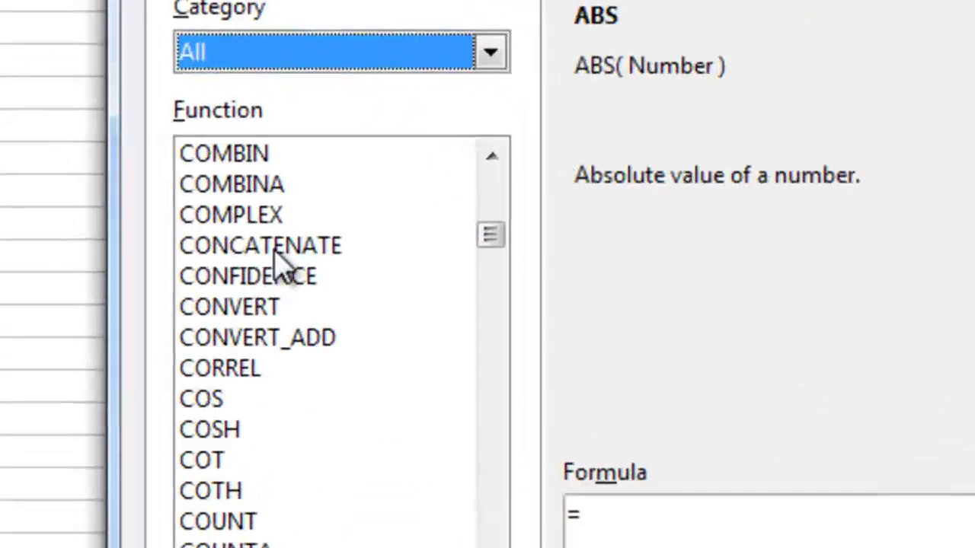
left_click(302, 246)
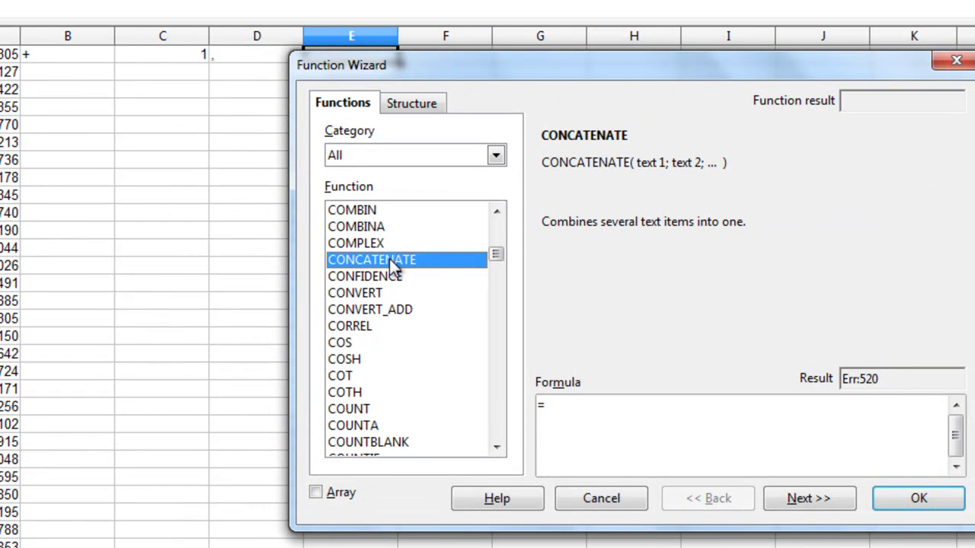
left_click(821, 497)
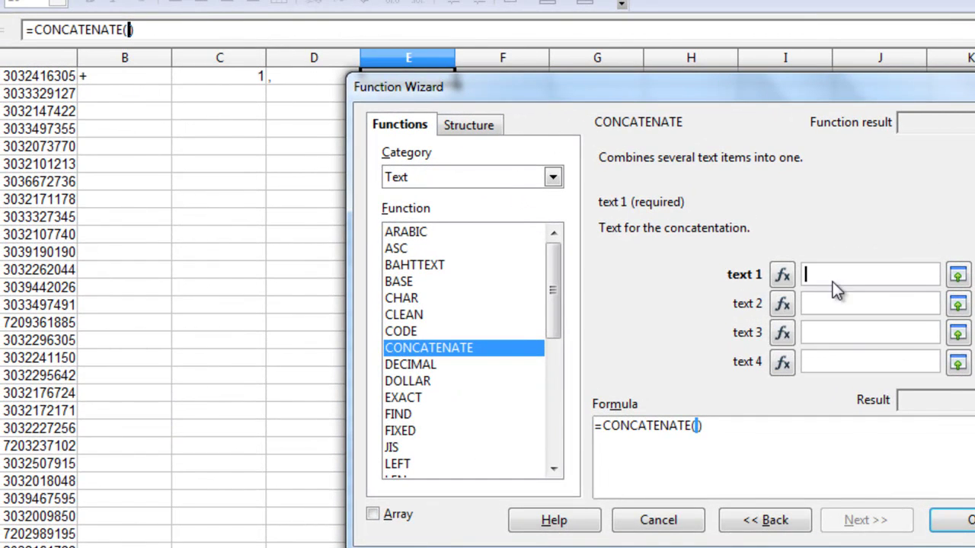
Fill CONCATENATE's text arguments with B1, C1, A1 and D1 in that order
left_click_drag(666, 98, 483, 193)
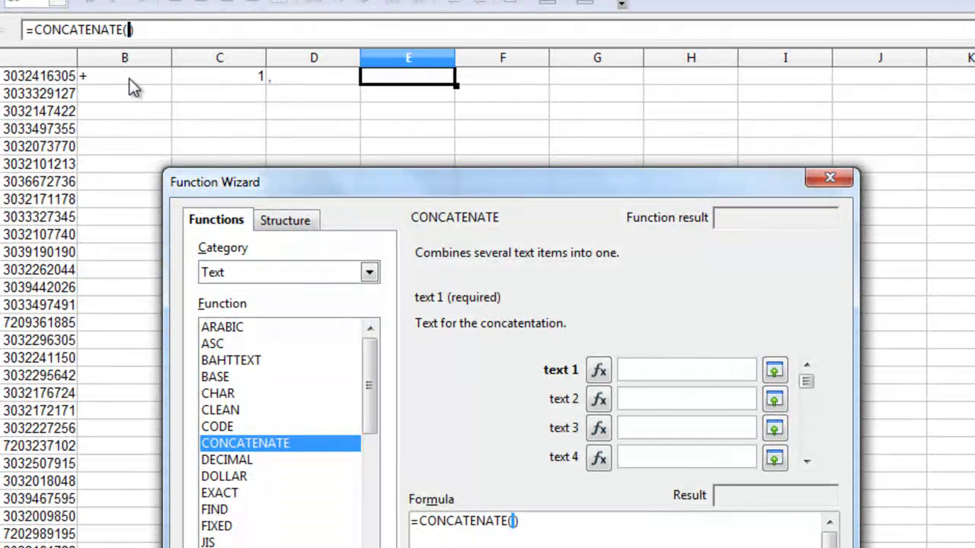
left_click(127, 78)
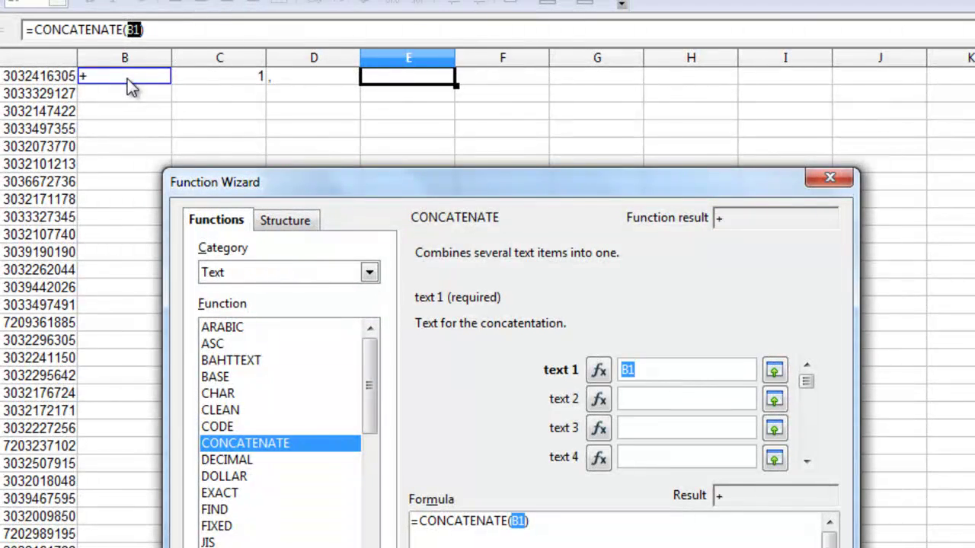
left_click(647, 399)
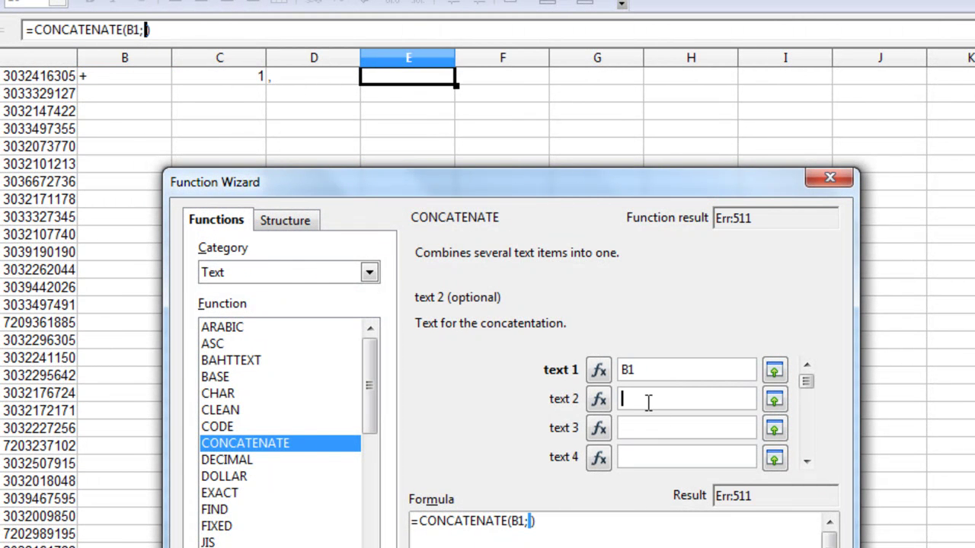
left_click(259, 80)
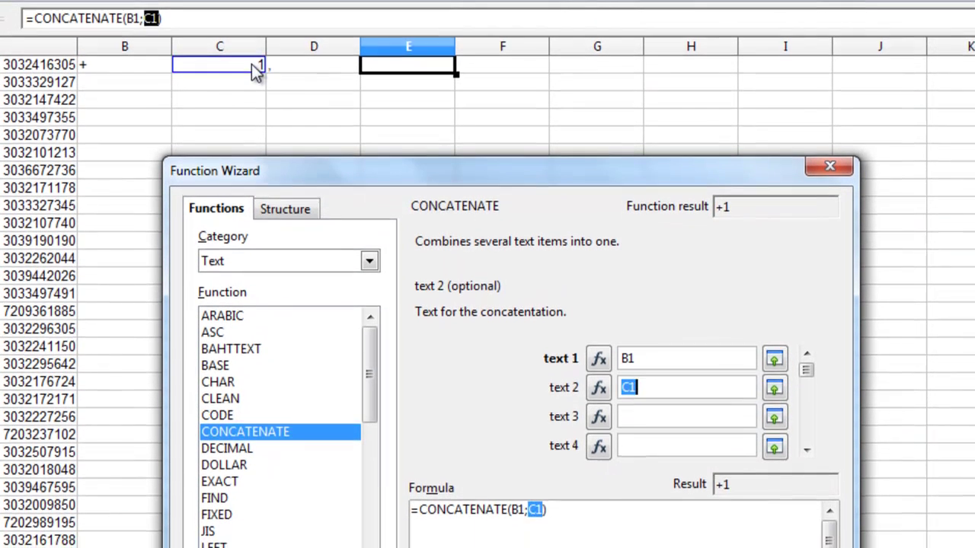
left_click(653, 416)
left_click(27, 67)
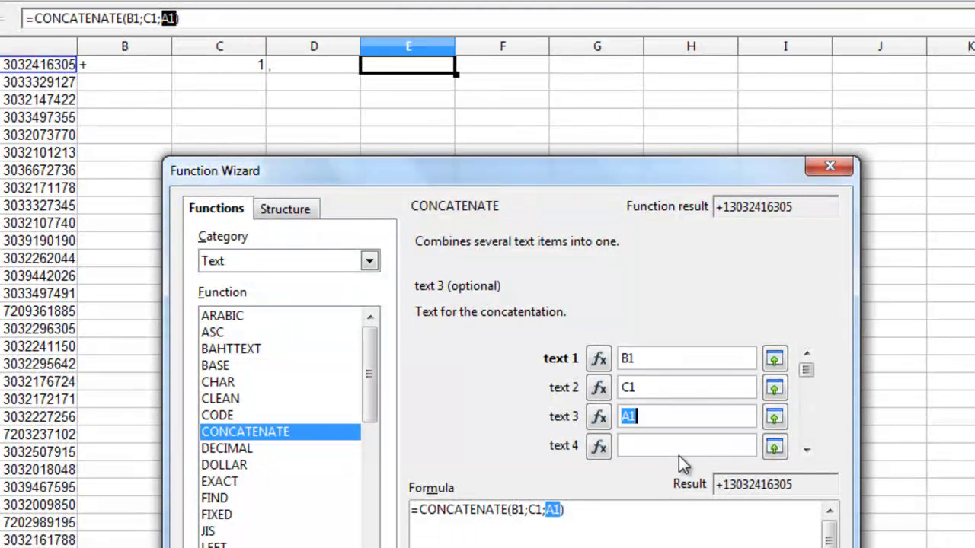
left_click(684, 448)
left_click(348, 64)
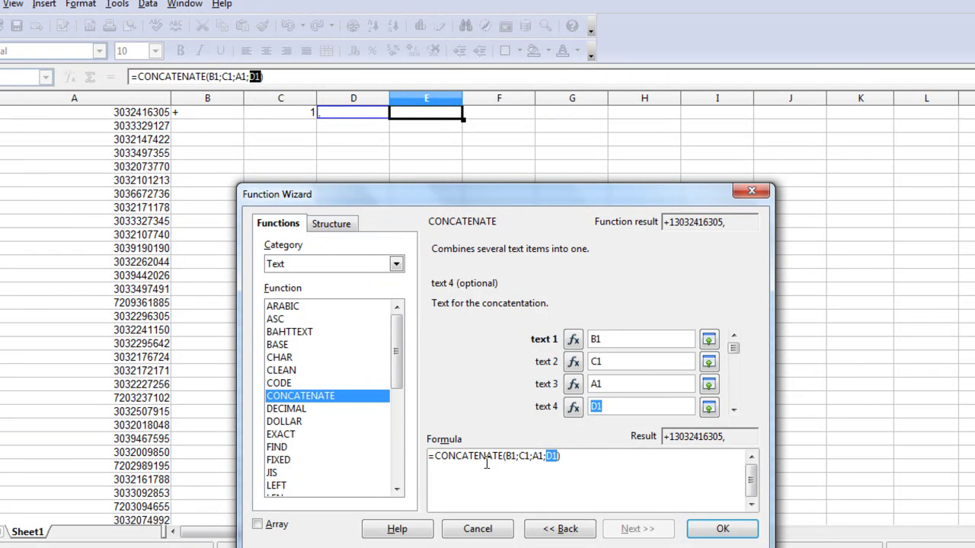
left_click(722, 529)
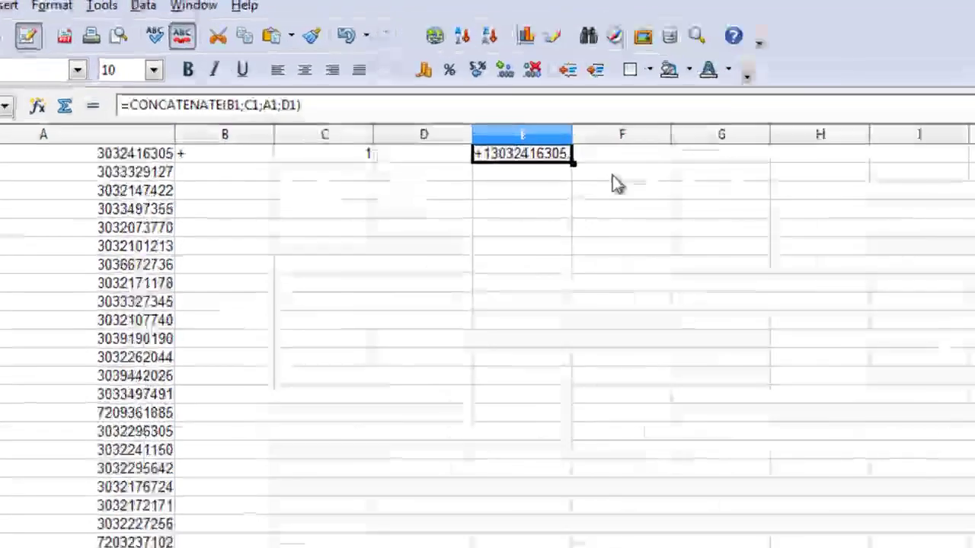
left_click(500, 127)
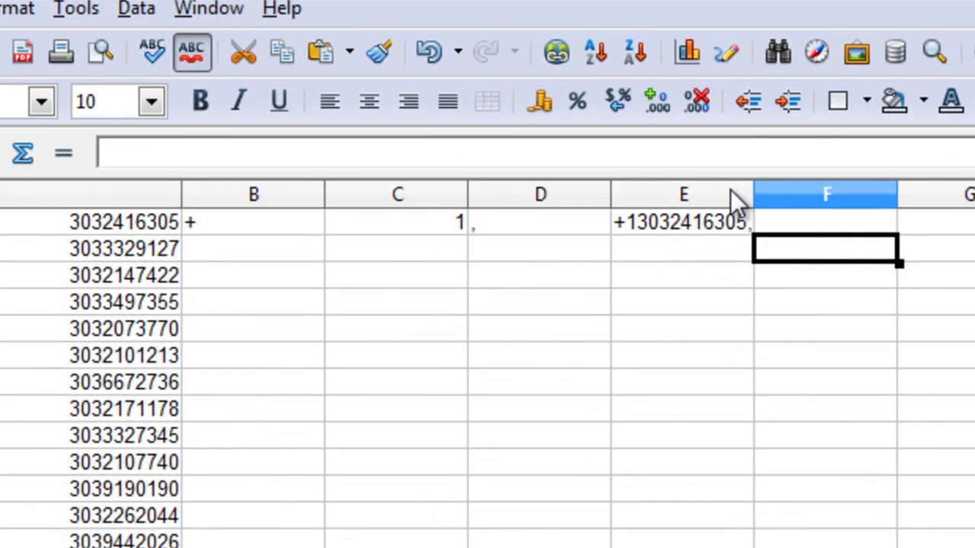
left_click_drag(752, 184, 819, 184)
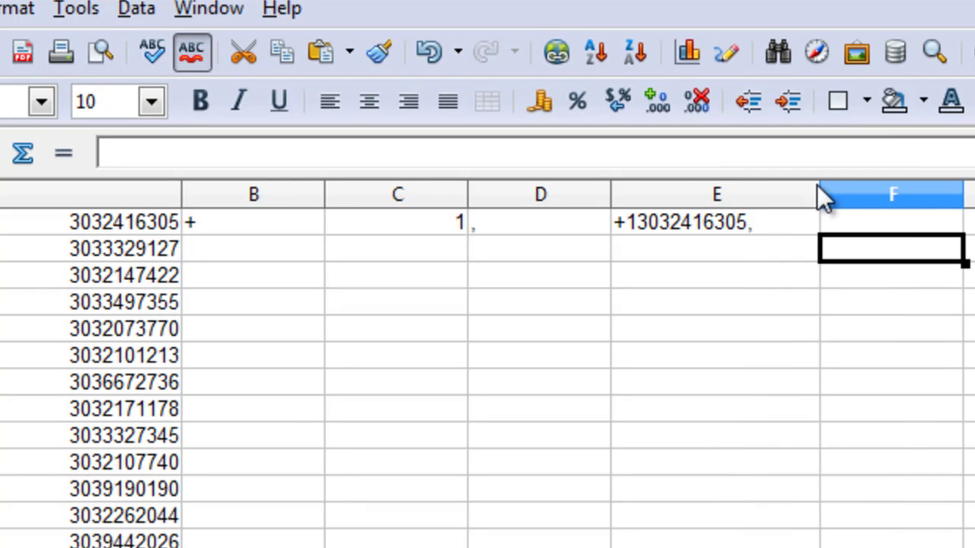
left_click(766, 220)
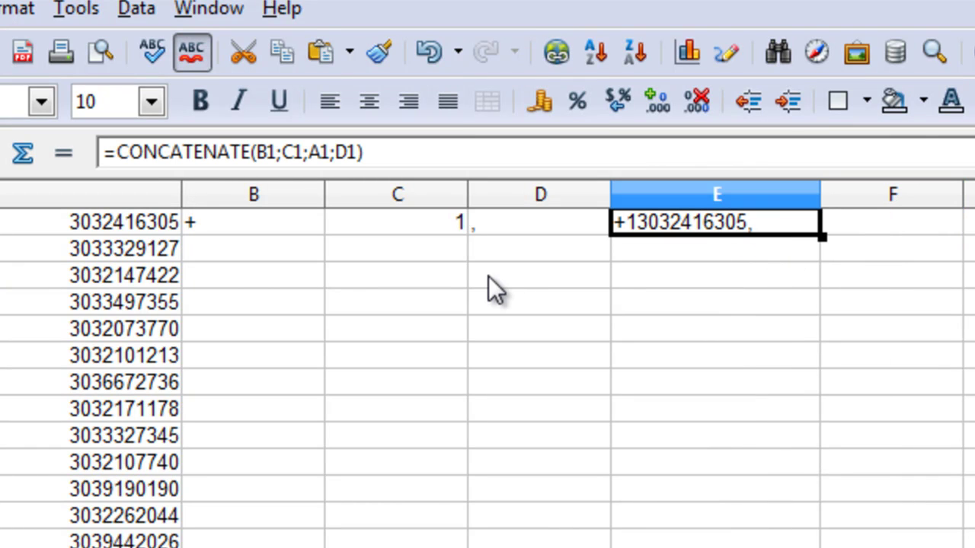
left_click_drag(220, 223, 483, 221)
Enter 1 in C2 and C3, and + in B2 and B3
left_click(438, 246)
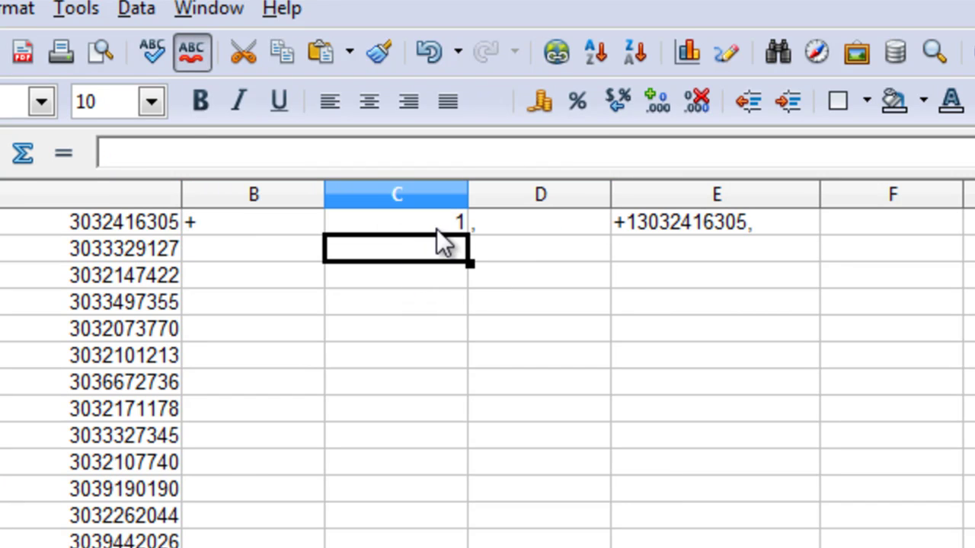
type("1")
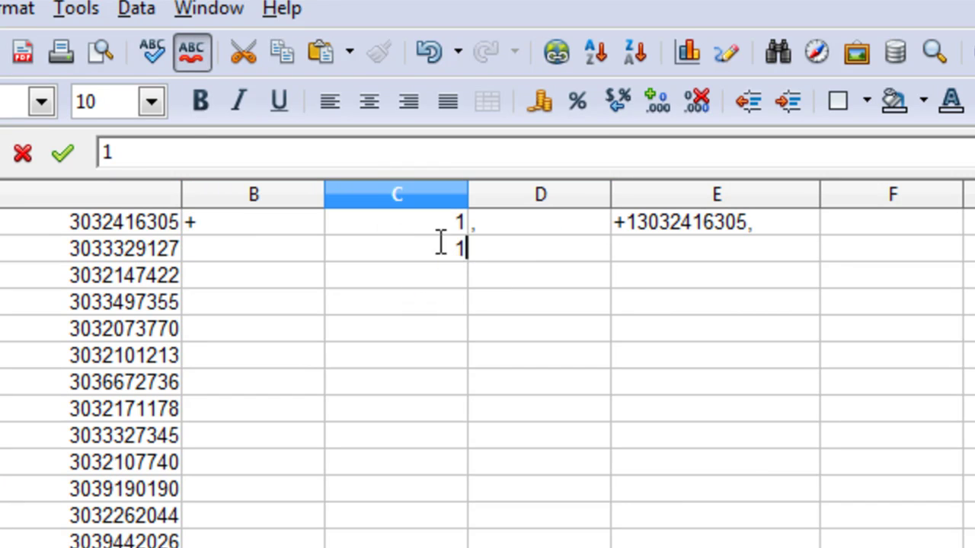
left_click(432, 268)
type("1")
left_click(288, 251)
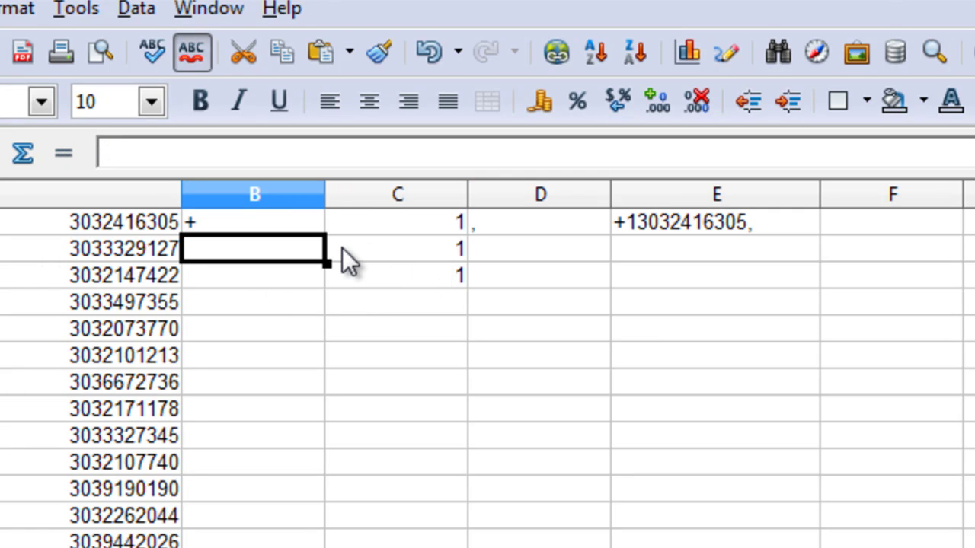
type("+")
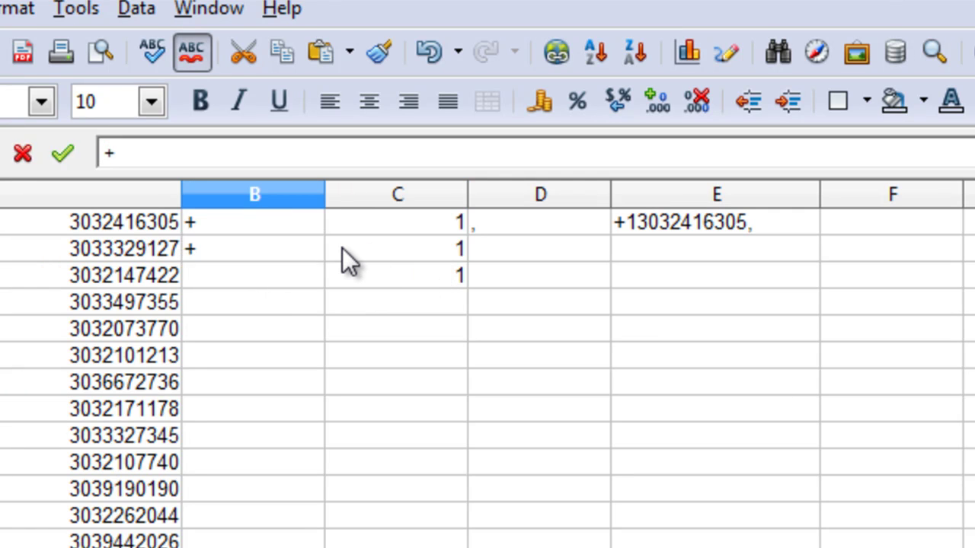
left_click(256, 276)
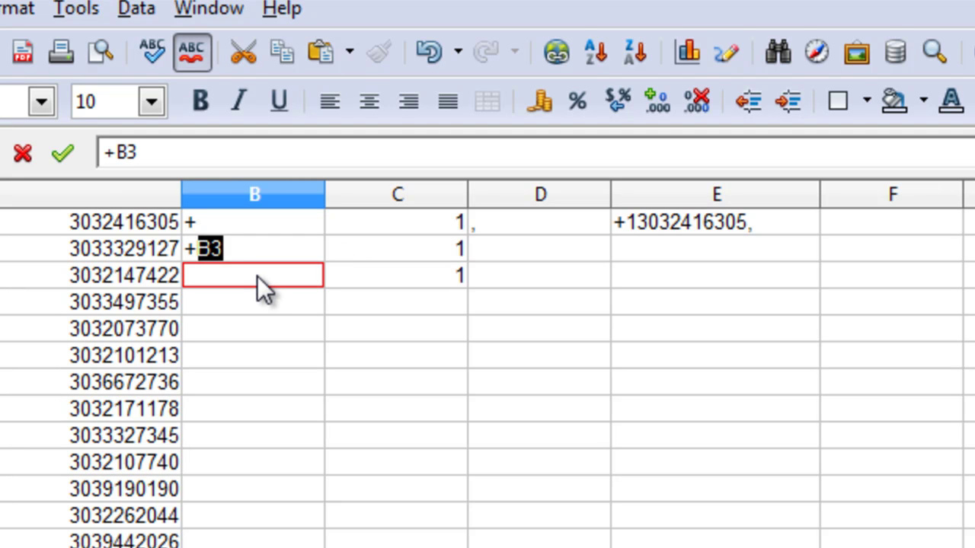
key("BackSpace")
key("BackSpace")
key("Return")
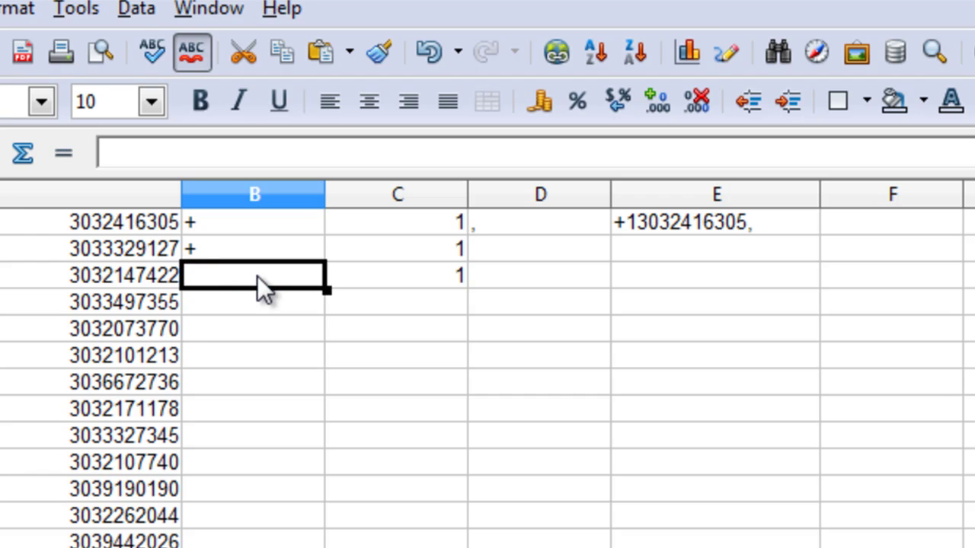
type("+")
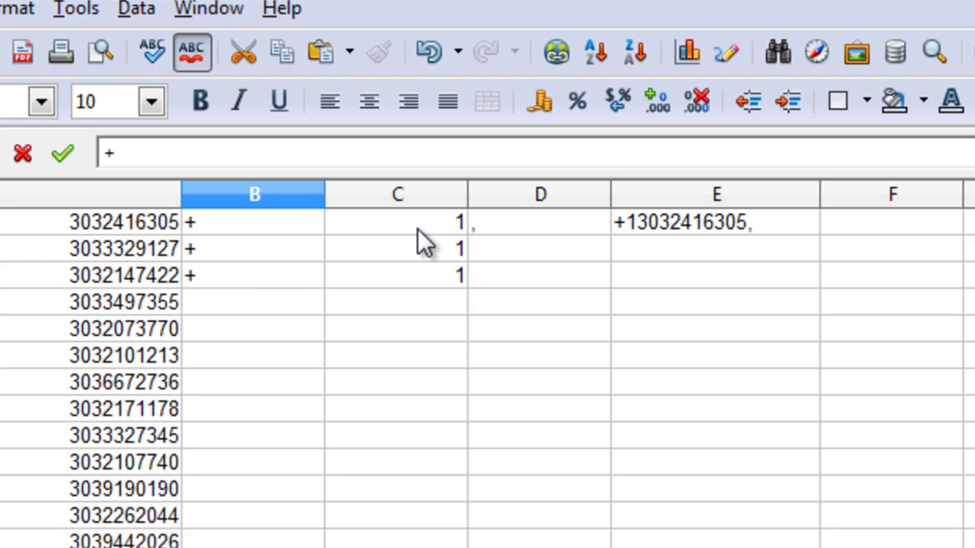
key("Return")
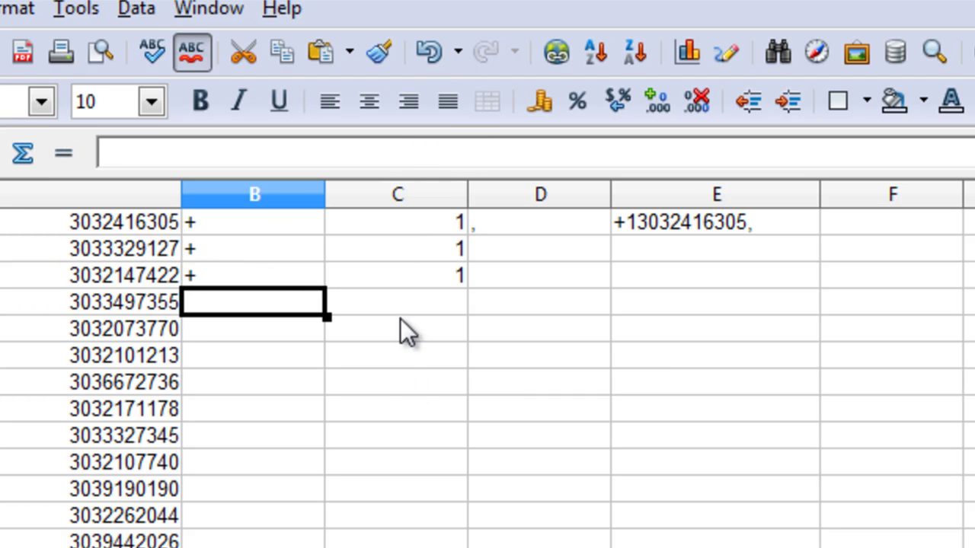
Enter a comma in D2 and D3
left_click(579, 250)
type(",")
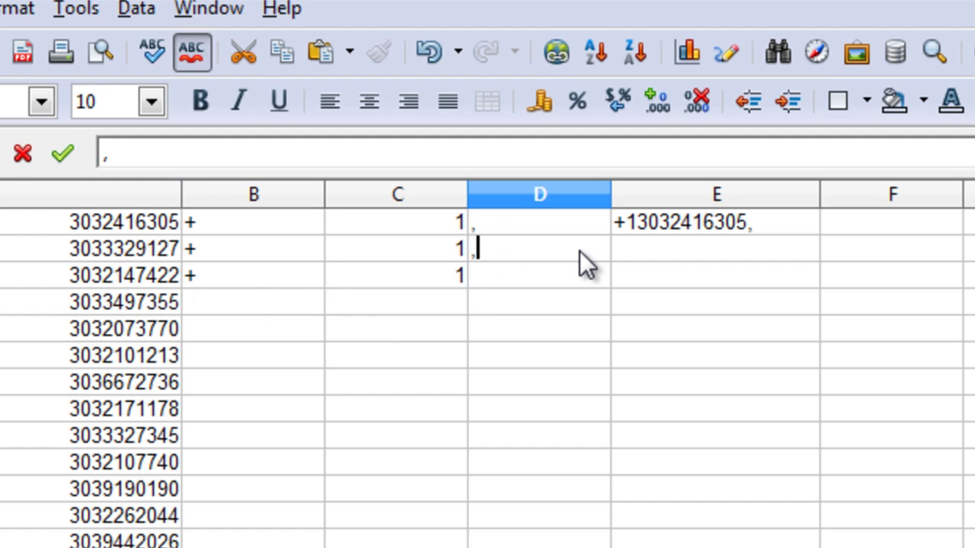
key("Return")
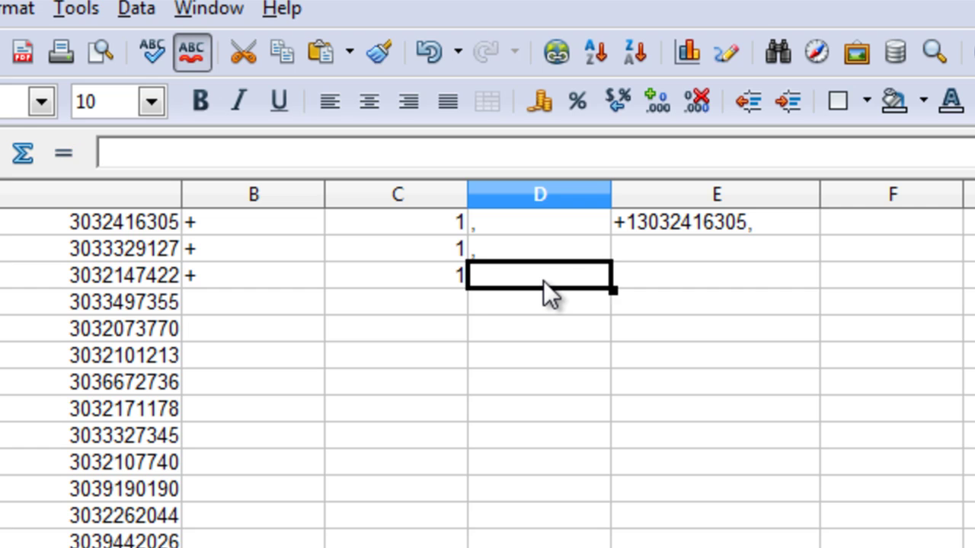
type(",")
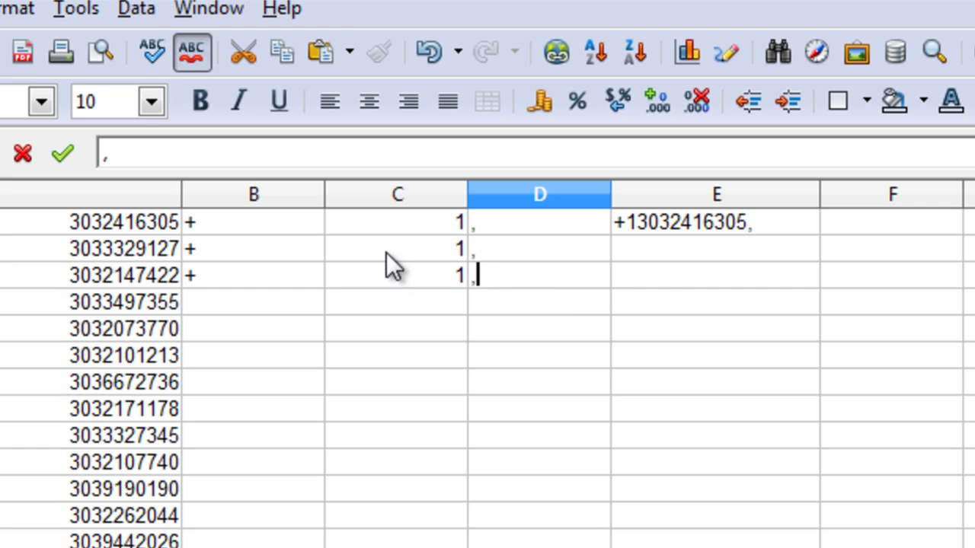
left_click(773, 251)
Fill E1's formula down to E3, then fill B1:E3 down to row 8087
left_click(758, 219)
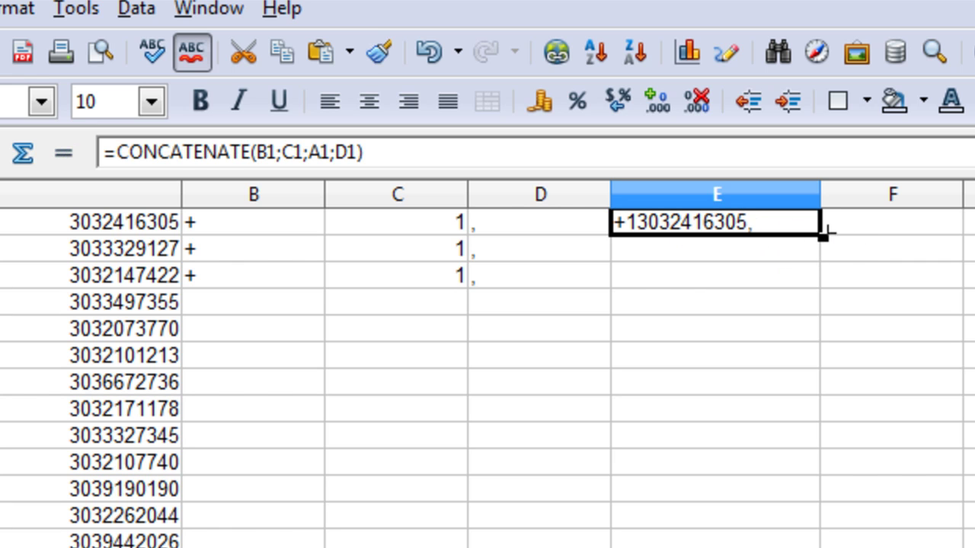
left_click_drag(824, 236, 820, 280)
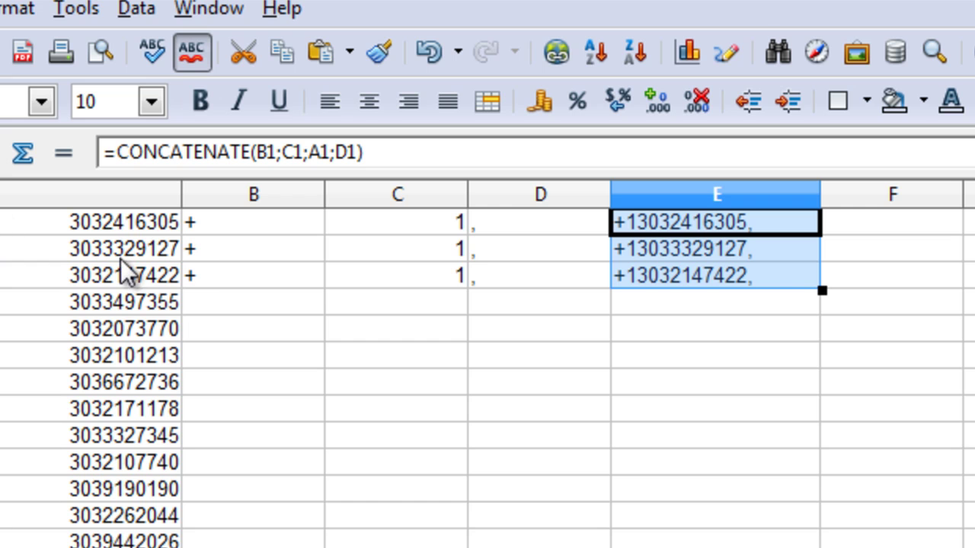
left_click_drag(262, 222, 490, 546)
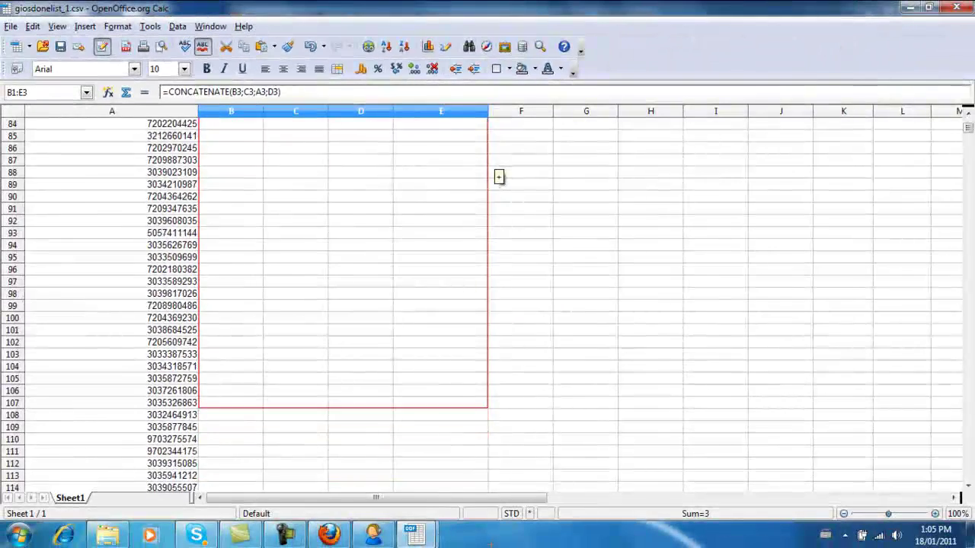
left_click_drag(498, 177, 498, 176)
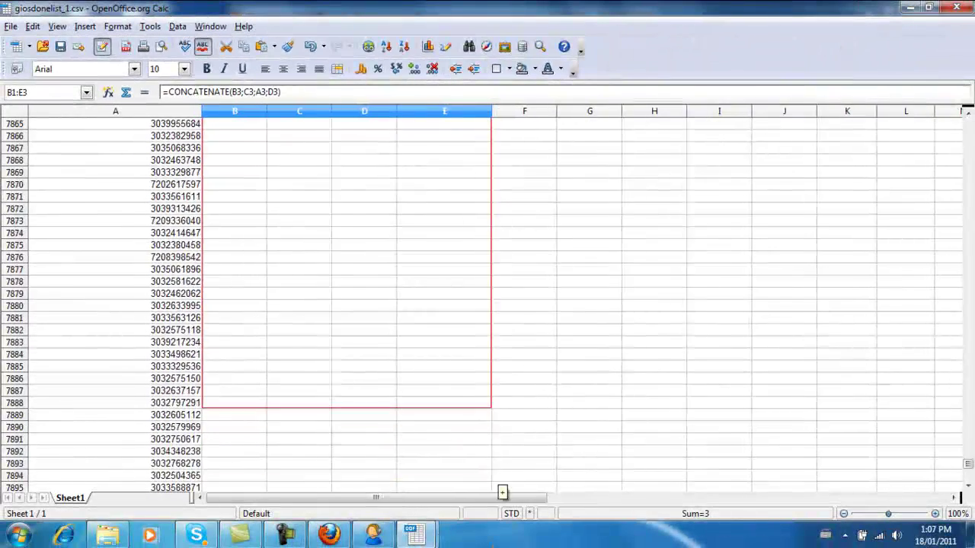
left_click_drag(501, 491, 498, 373)
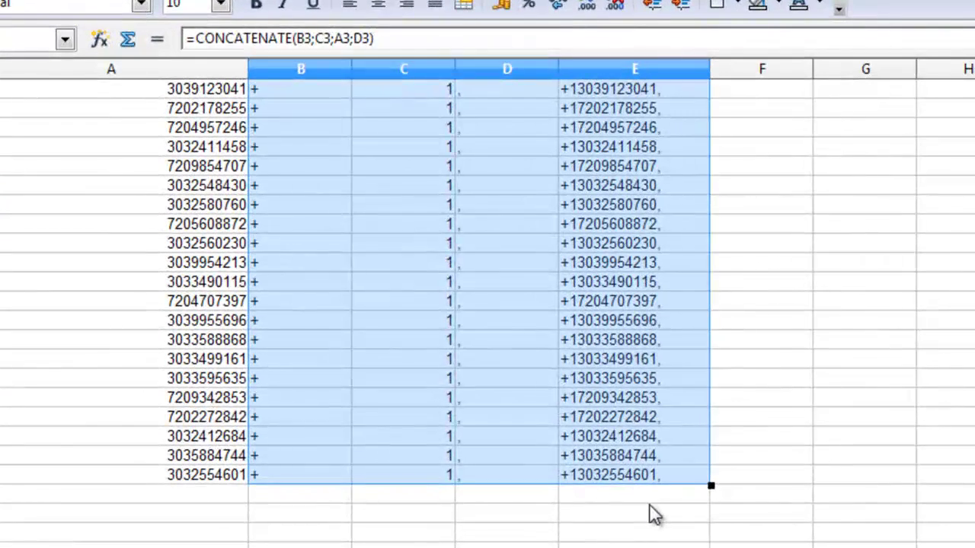
Copy column E with its combined phone numbers
left_click(455, 378)
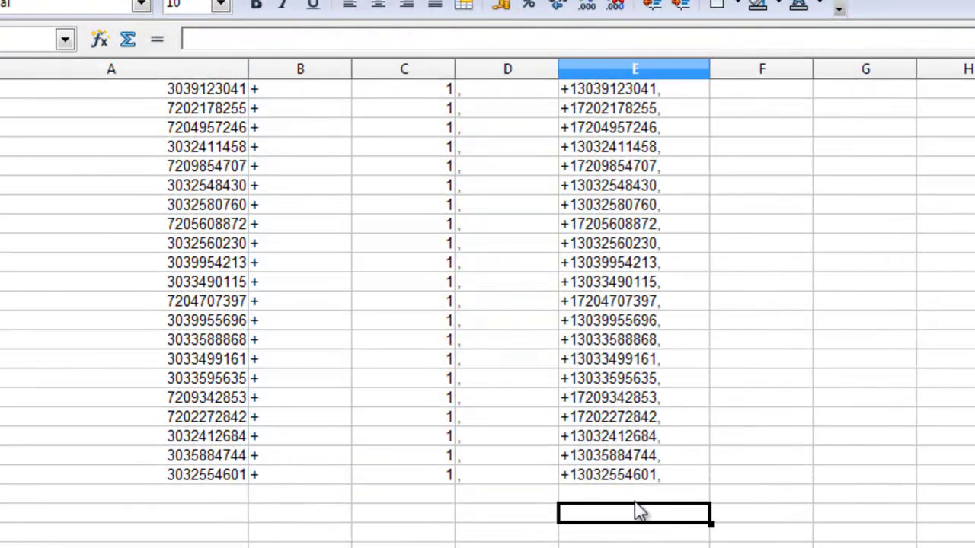
left_click(640, 69)
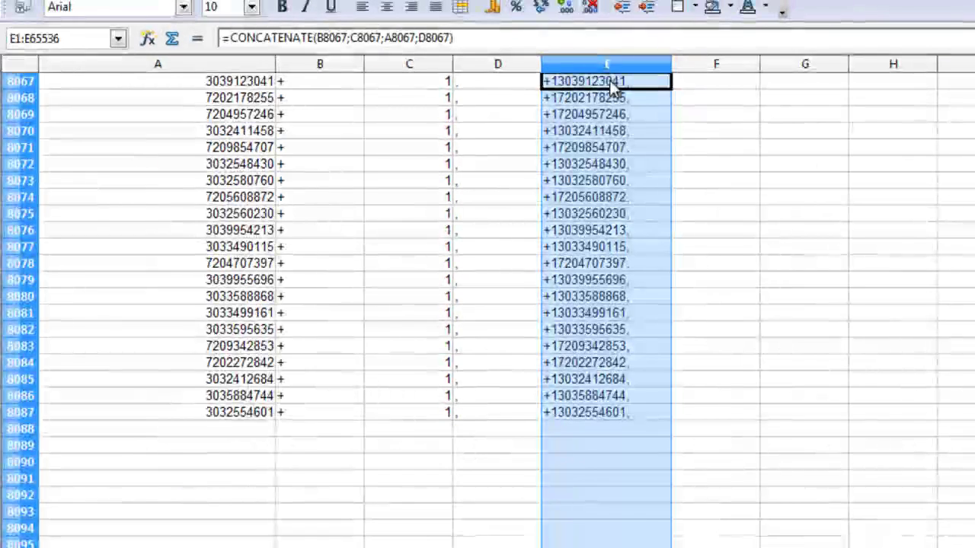
right_click(602, 84)
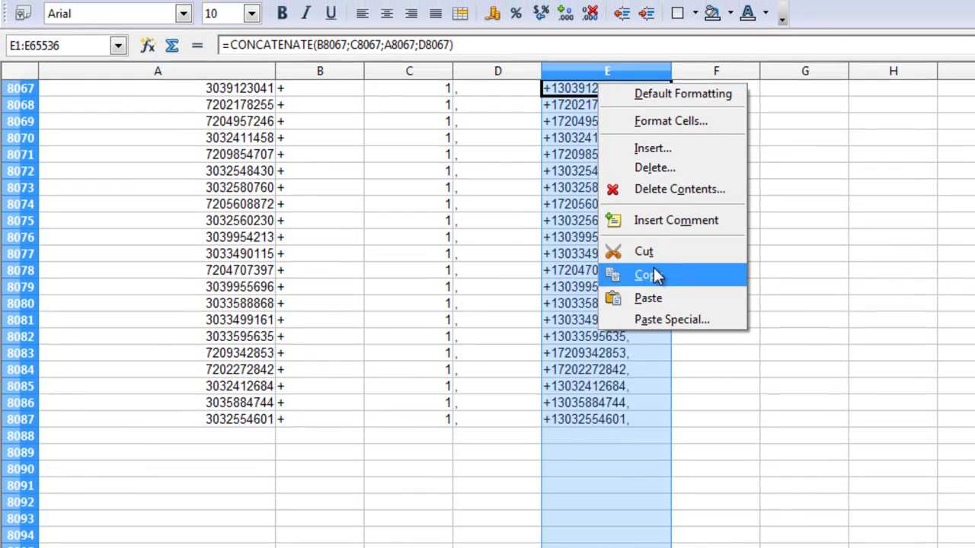
left_click(654, 267)
Create a new spreadsheet with a wider column A, paste, then undo the #REF! result
left_click(14, 16)
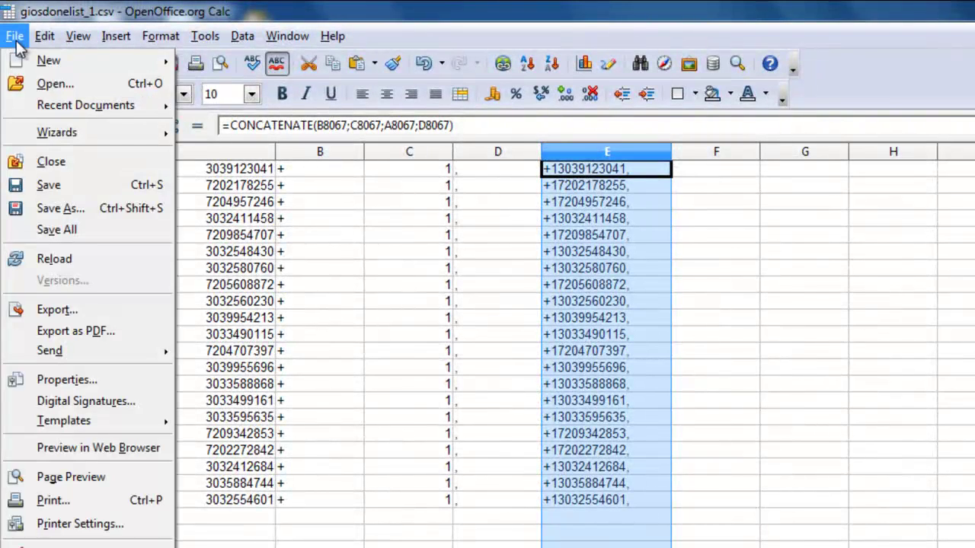
mouse_move(57, 67)
left_click(281, 80)
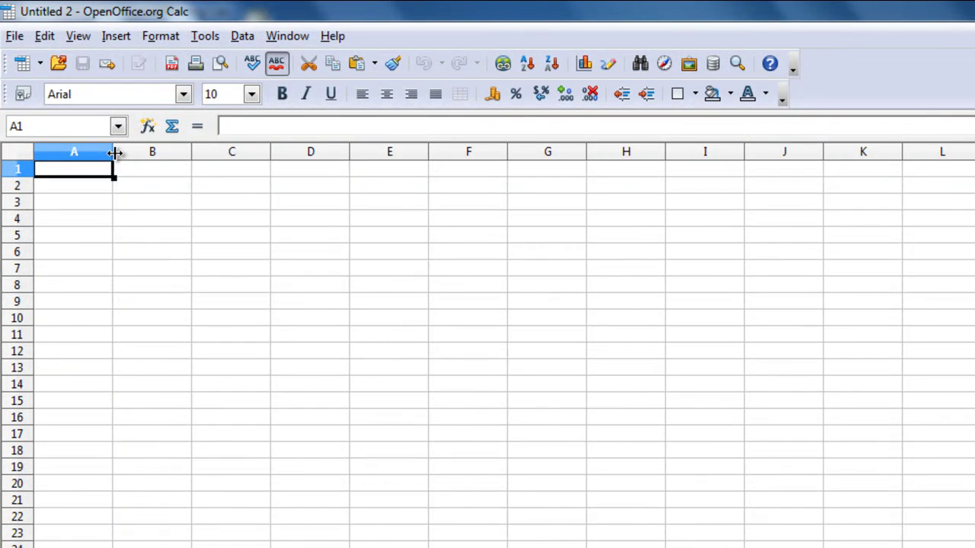
left_click_drag(114, 153, 193, 171)
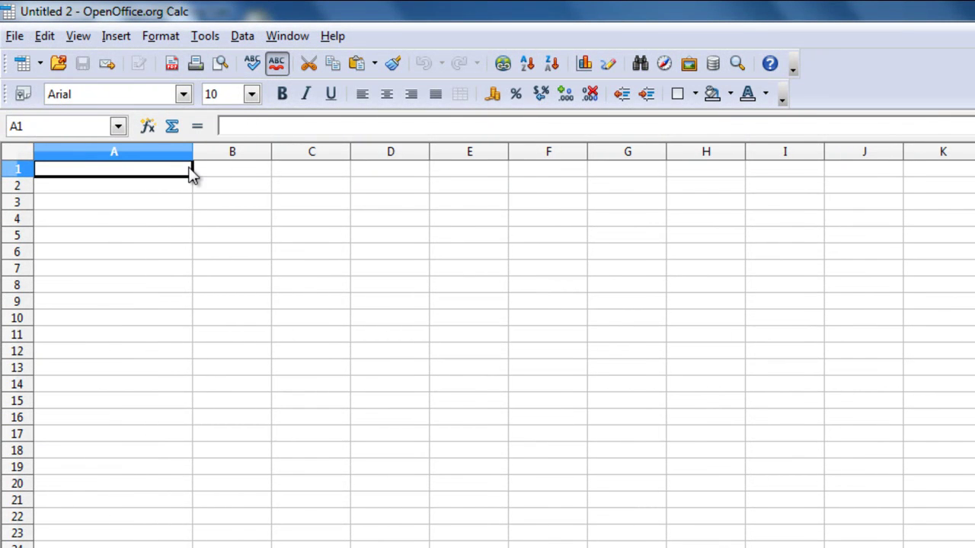
right_click(101, 171)
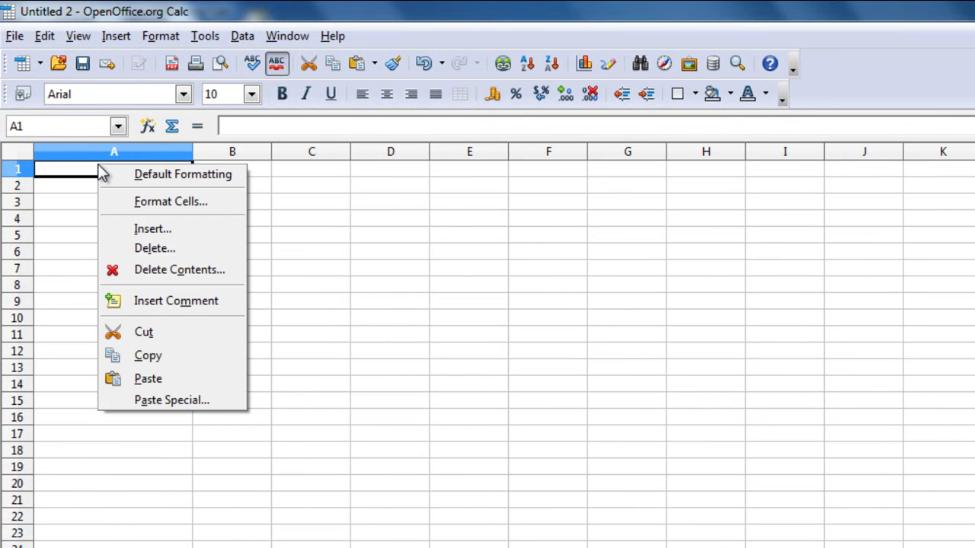
left_click(184, 386)
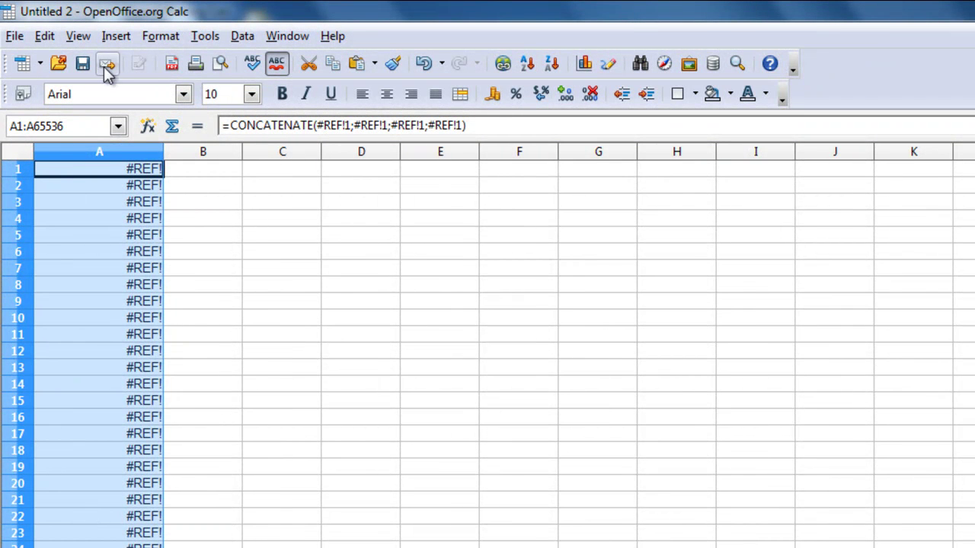
left_click(45, 35)
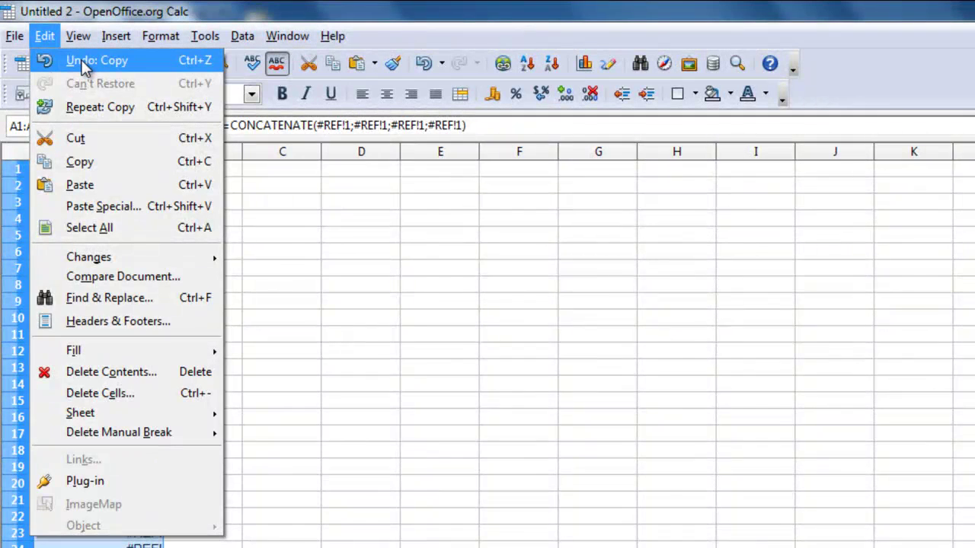
left_click(83, 61)
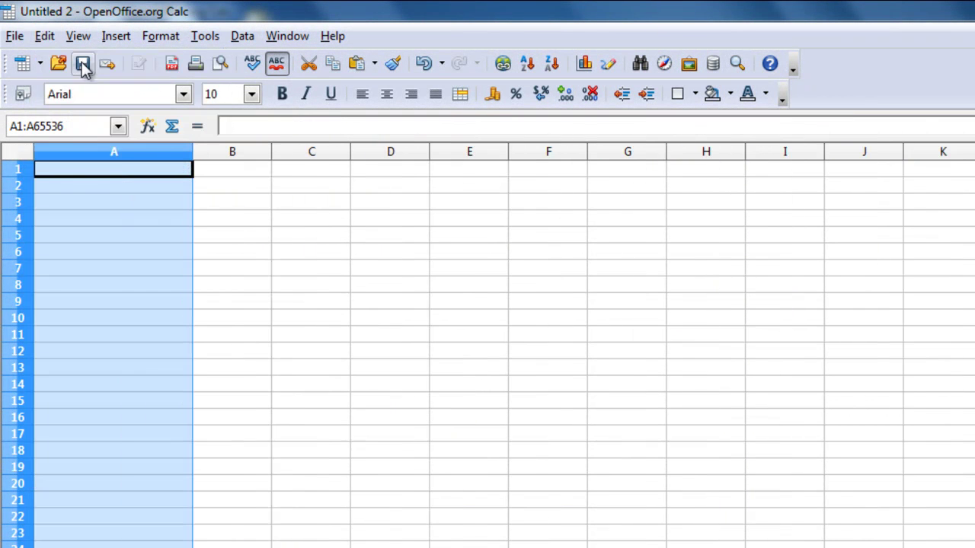
Paste Special into column A with only Text checked, so the phone numbers arrive as plain text
right_click(118, 174)
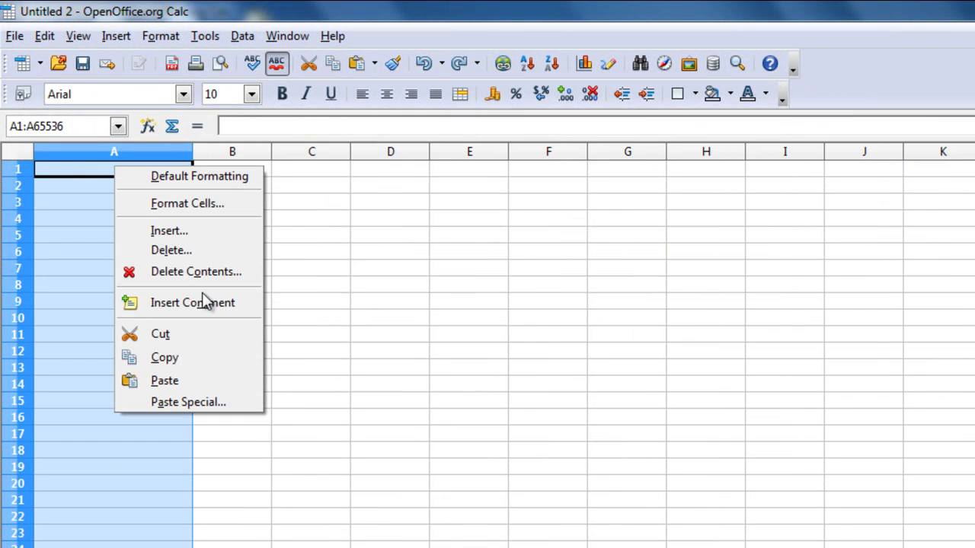
left_click(201, 401)
left_click(436, 256)
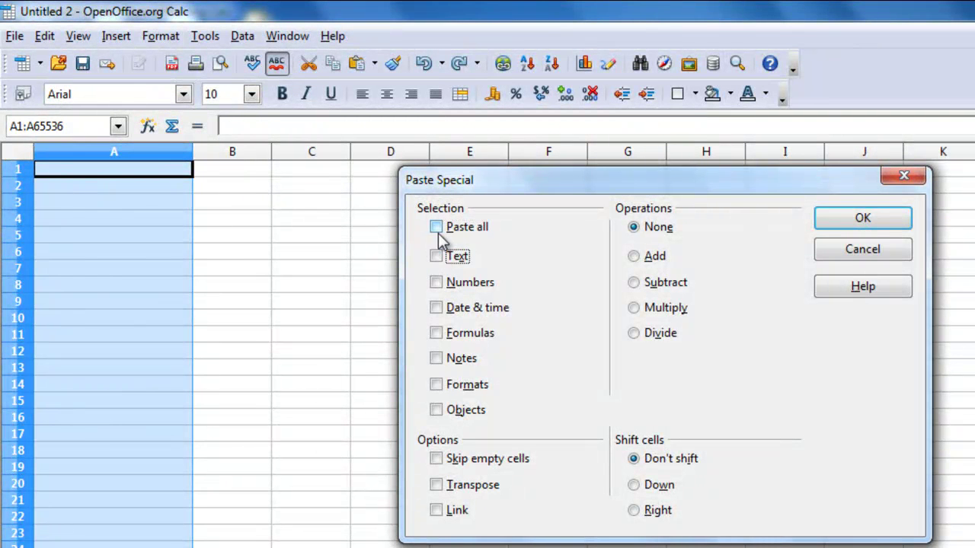
left_click(436, 227)
left_click(435, 226)
left_click(437, 259)
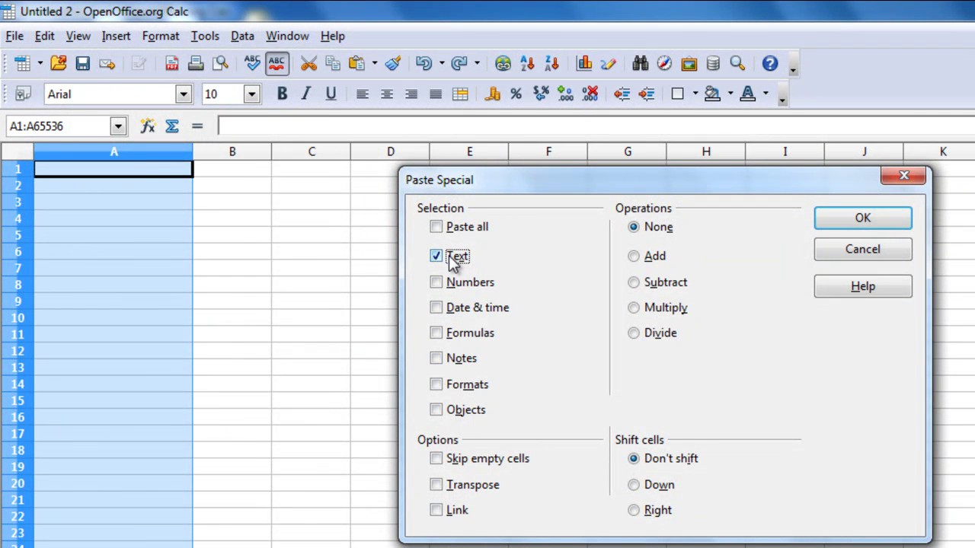
left_click(839, 227)
Deselect column A and scroll through the pasted phone numbers to check them
left_click(221, 209)
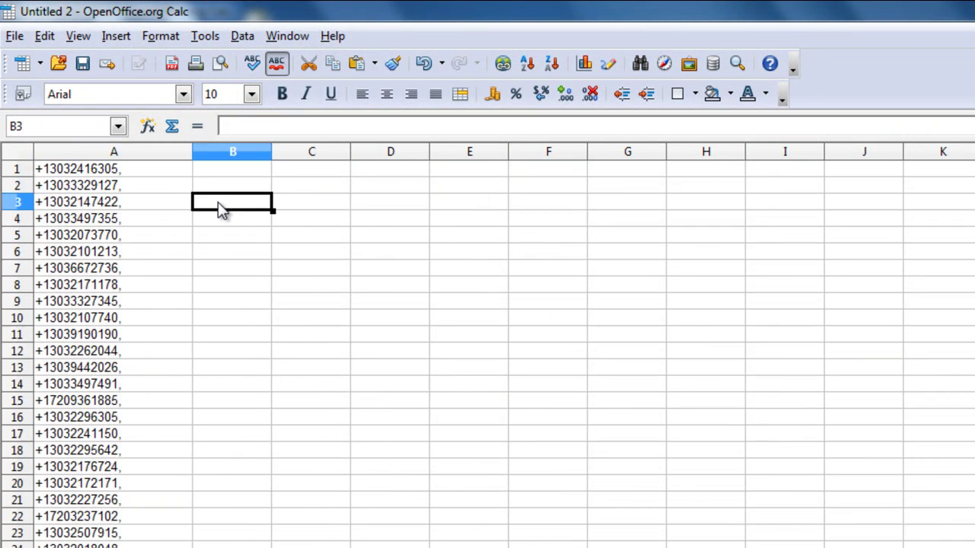
scroll(487, 342, "down", 8)
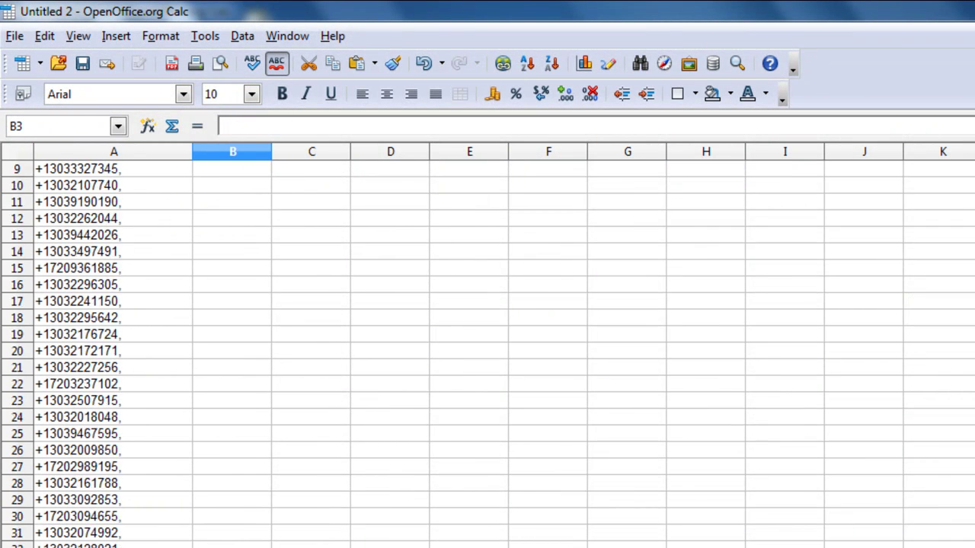
scroll(487, 342, "up", 8)
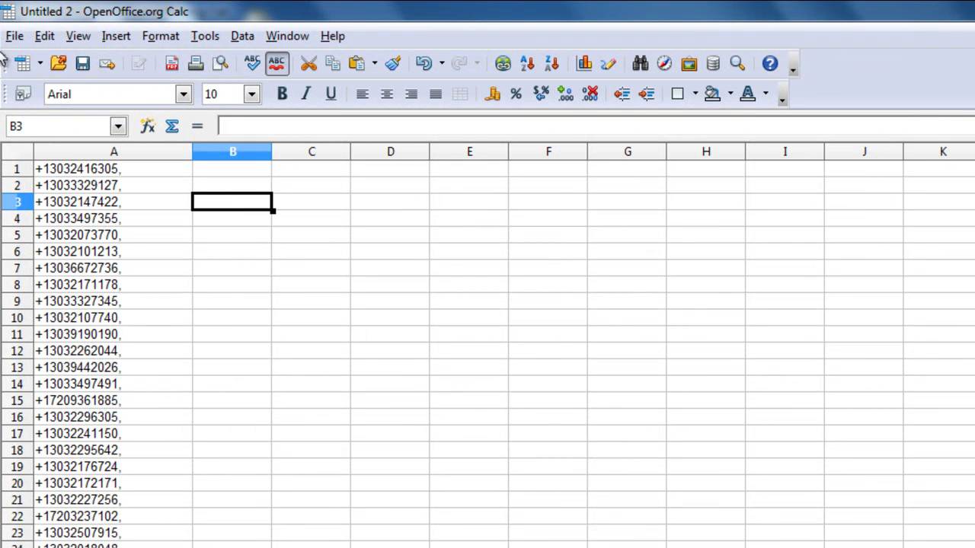
left_click(15, 35)
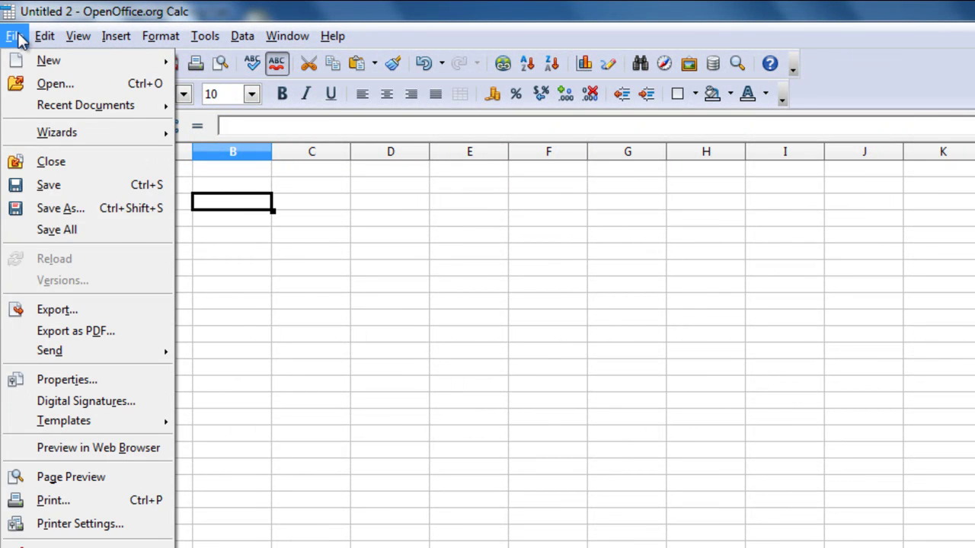
Save the sheet as Text CSV named RaoulsPhoneNumbersComplete.csv
left_click(110, 220)
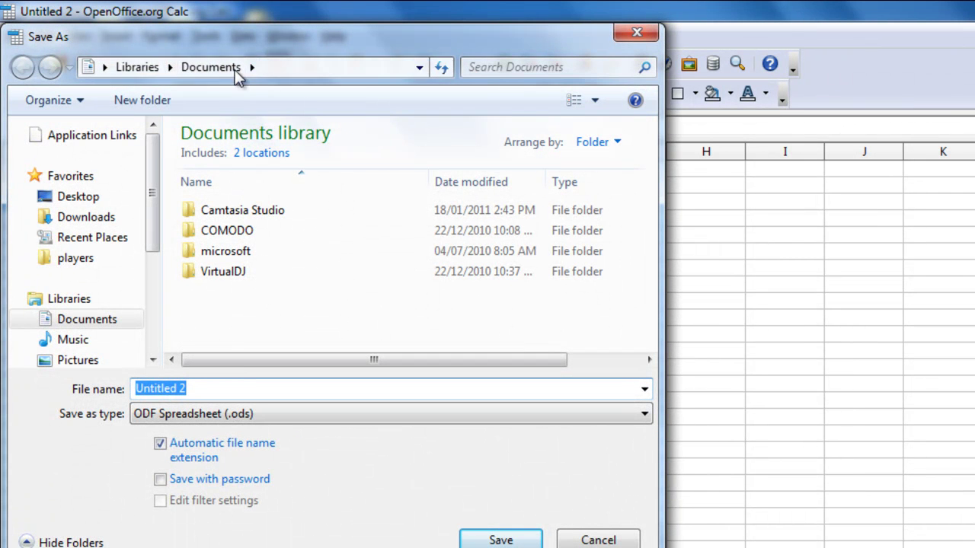
left_click(233, 418)
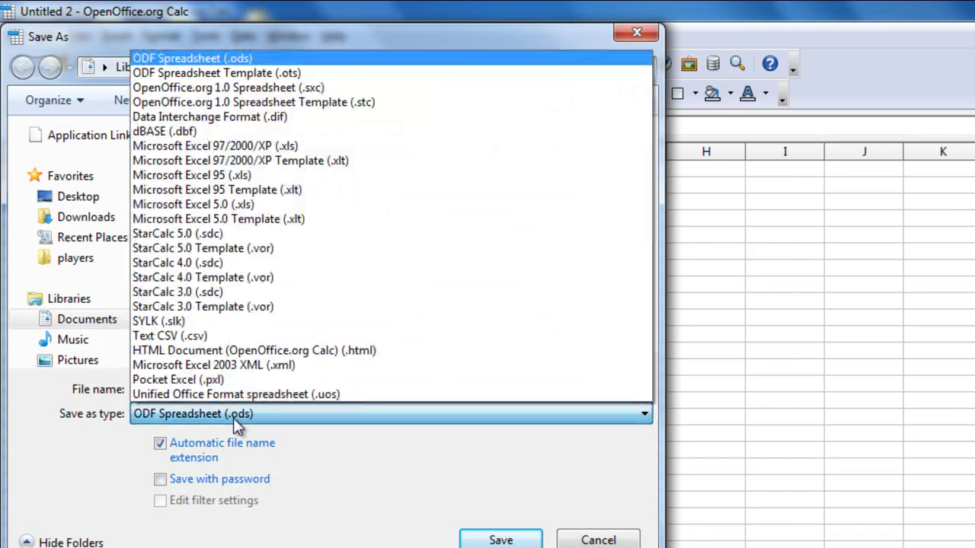
left_click(196, 338)
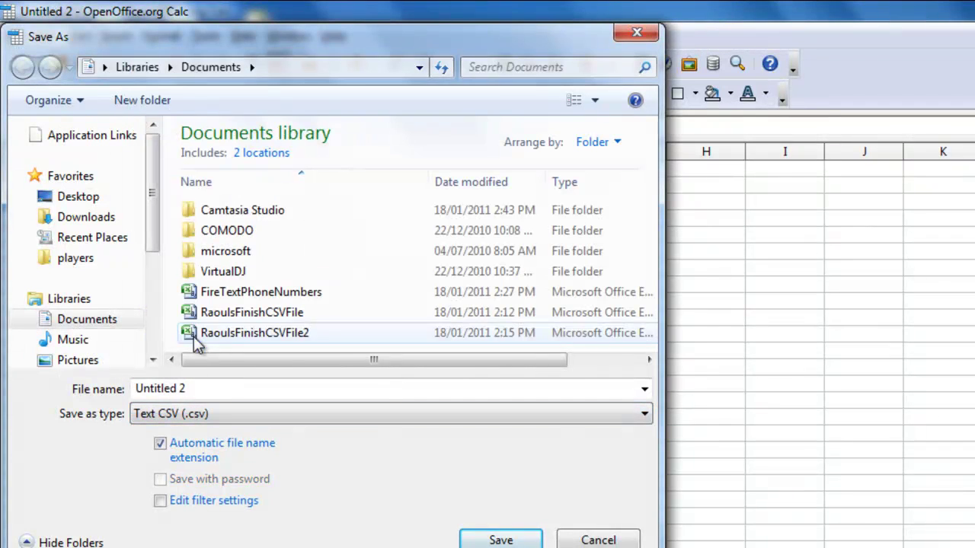
double_click(200, 388)
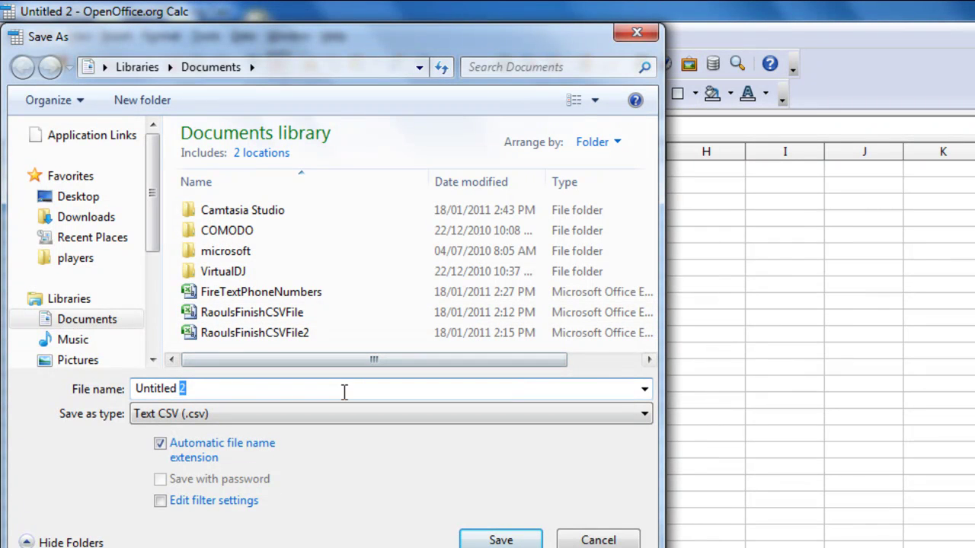
left_click_drag(344, 392, 3, 408)
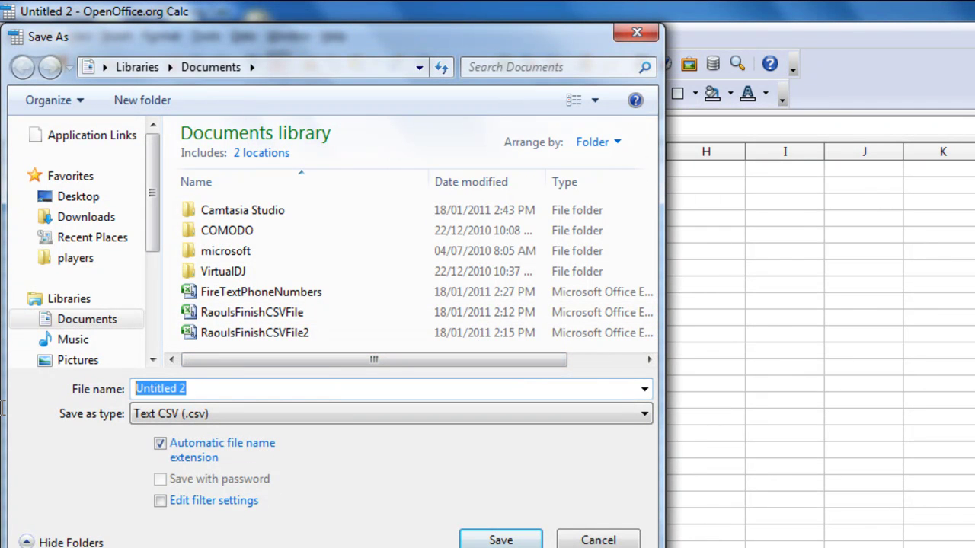
type("R")
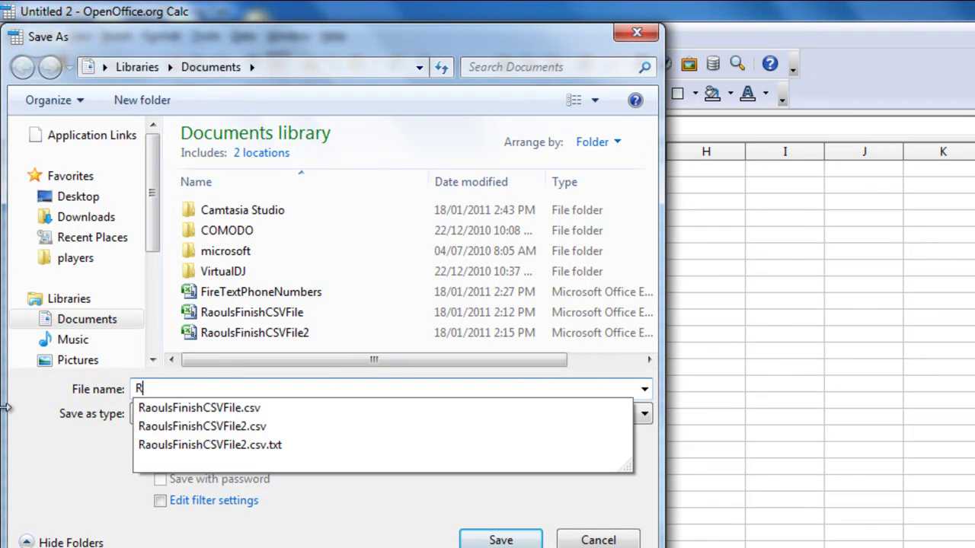
type("aoul's")
key("BackSpace")
key("BackSpace")
type("s")
type("PhoneNumbersComplete.csv")
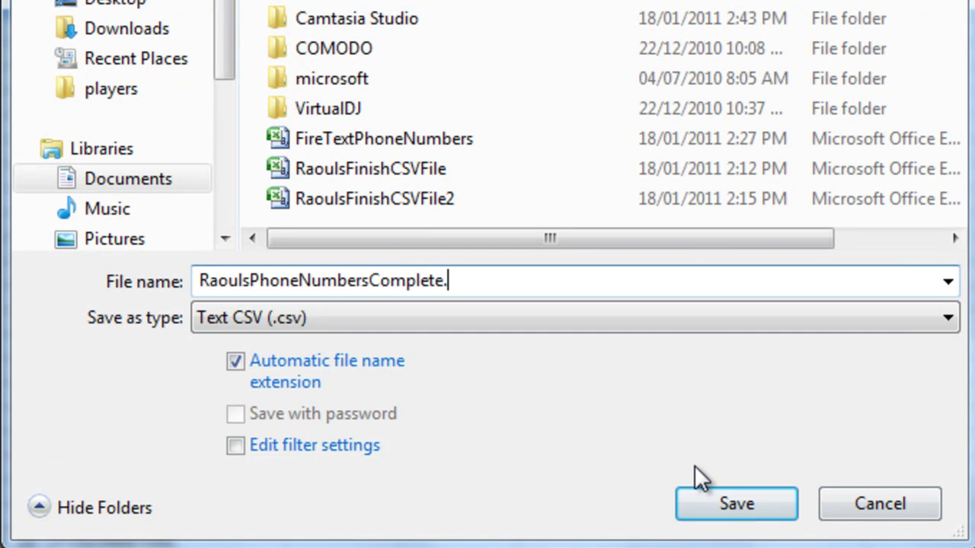
left_click(766, 511)
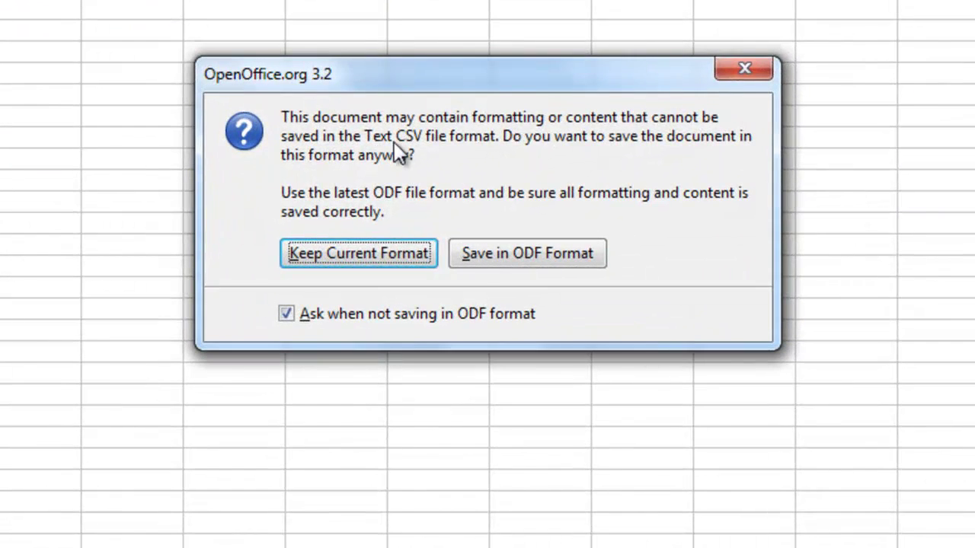
Keep the CSV format, accept the export settings with the default text delimiter, and dismiss the active-sheet warning
left_click(355, 252)
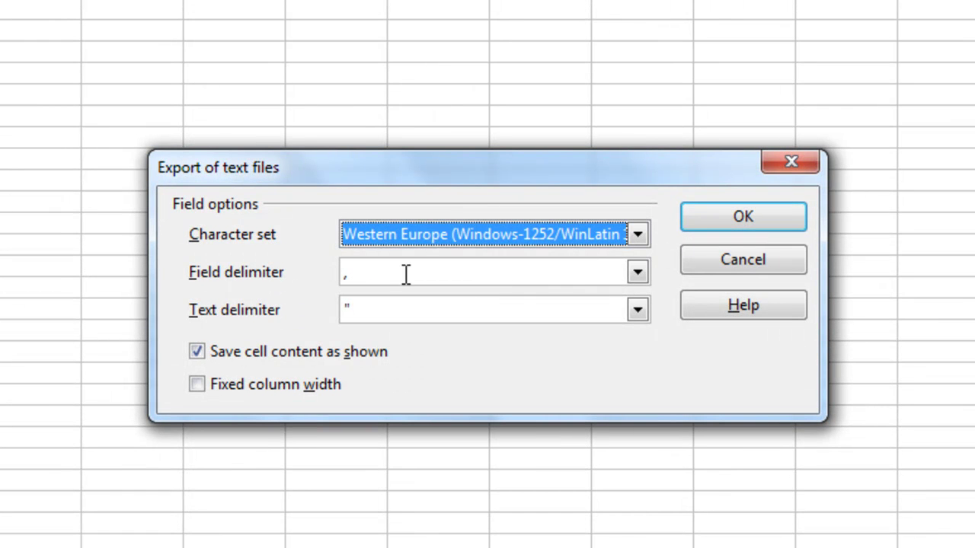
left_click(637, 312)
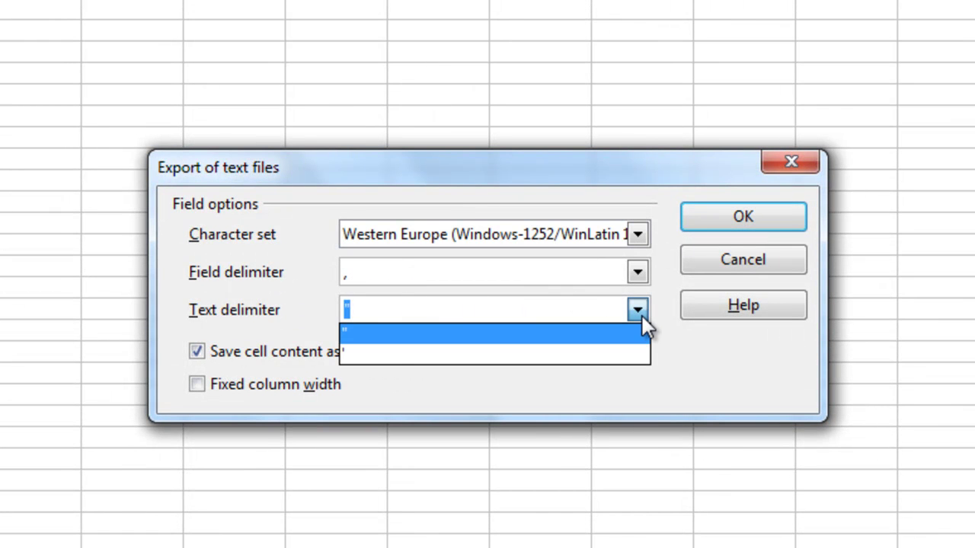
left_click(689, 340)
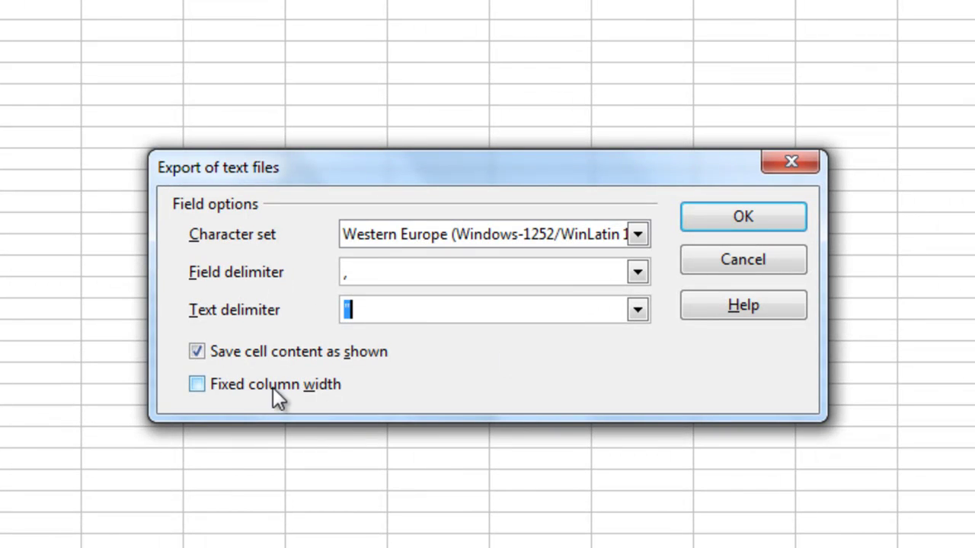
left_click(791, 211)
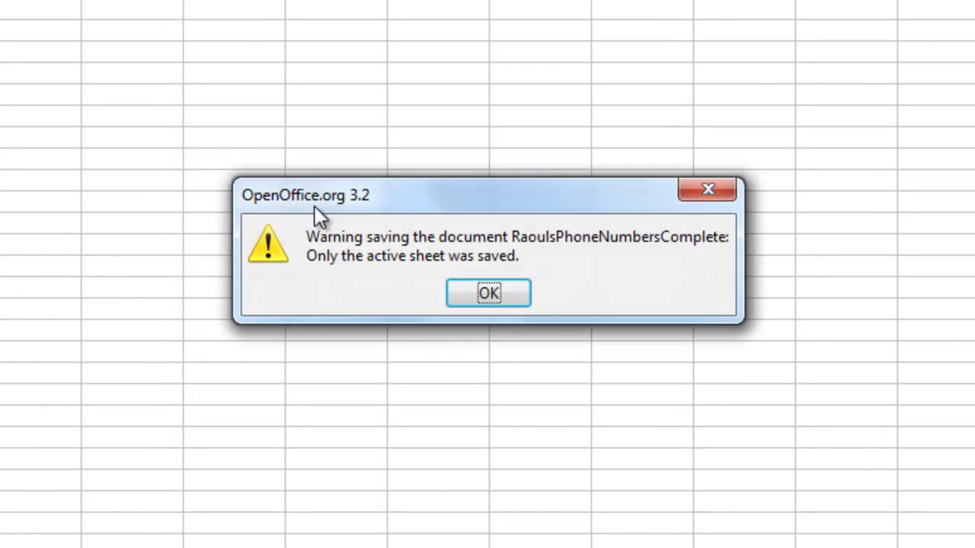
left_click(493, 300)
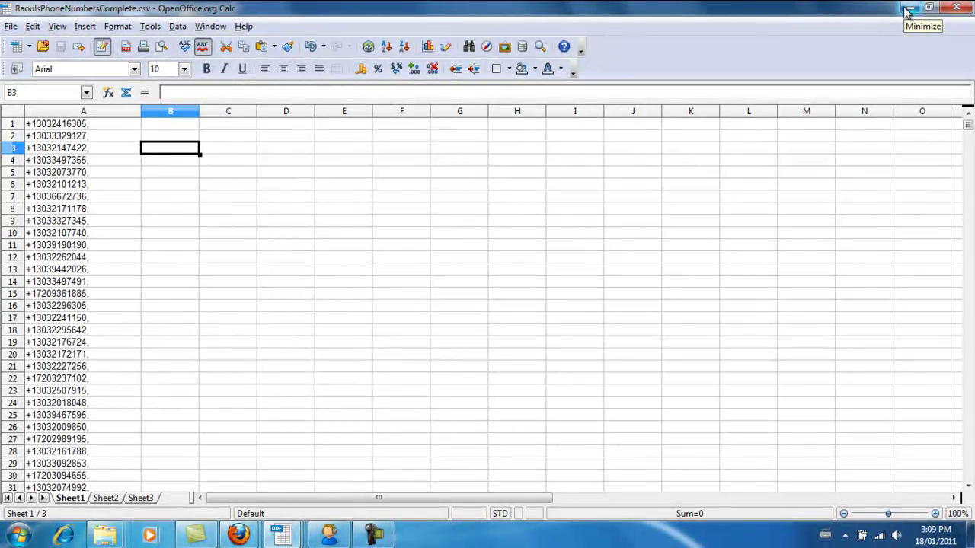
Minimize both Calc windows and open RaoulsPhoneNumbersComplete from the Documents library in Notepad
left_click(905, 11)
left_click(906, 12)
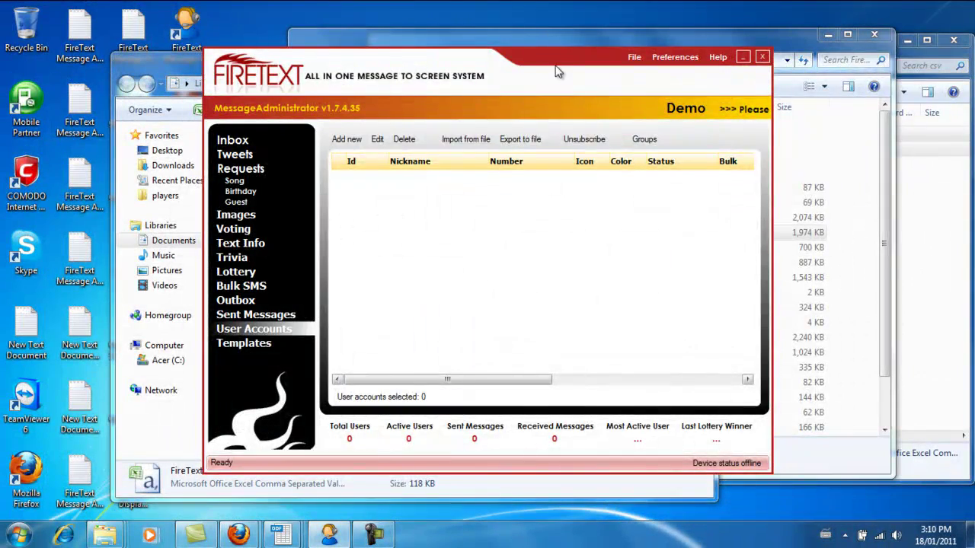
left_click_drag(556, 73, 720, 79)
left_click_drag(245, 71, 220, 61)
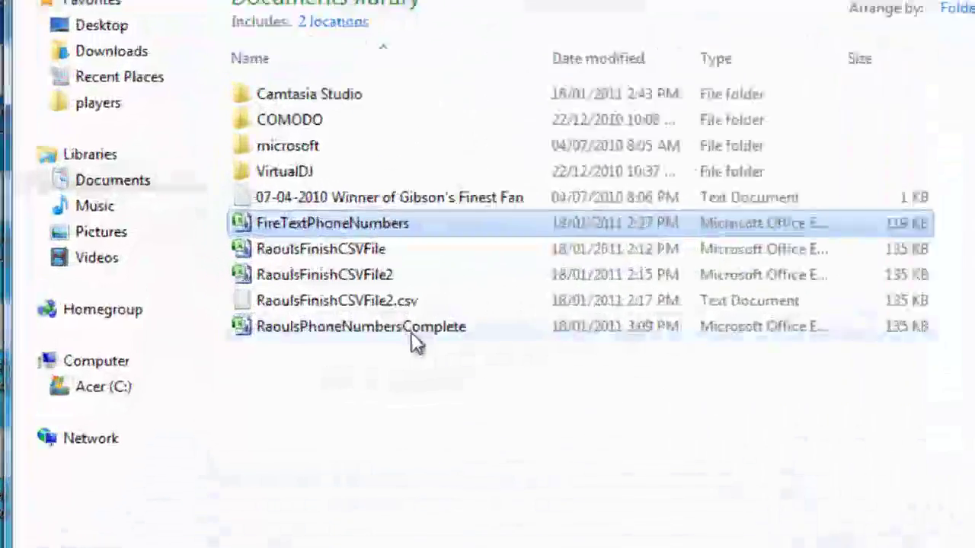
right_click(417, 336)
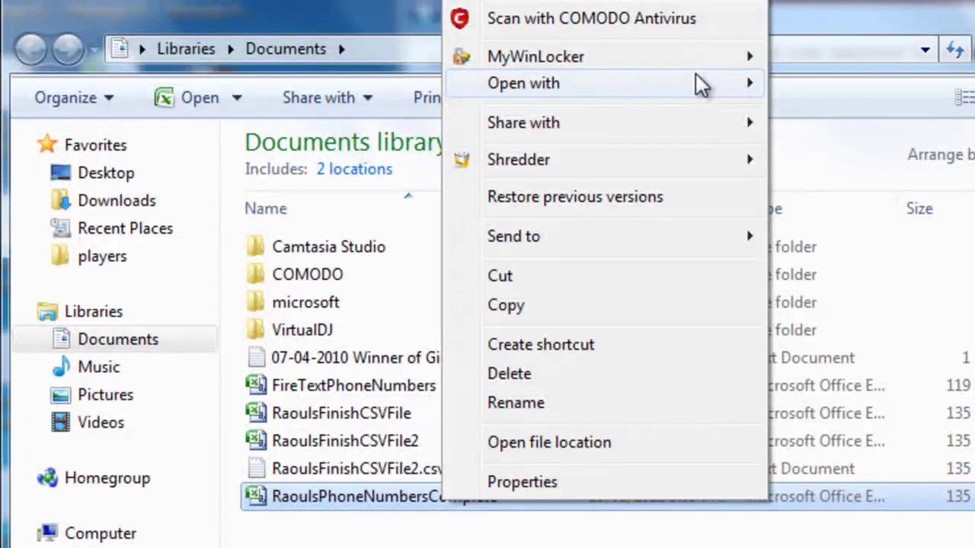
mouse_move(700, 83)
left_click(833, 114)
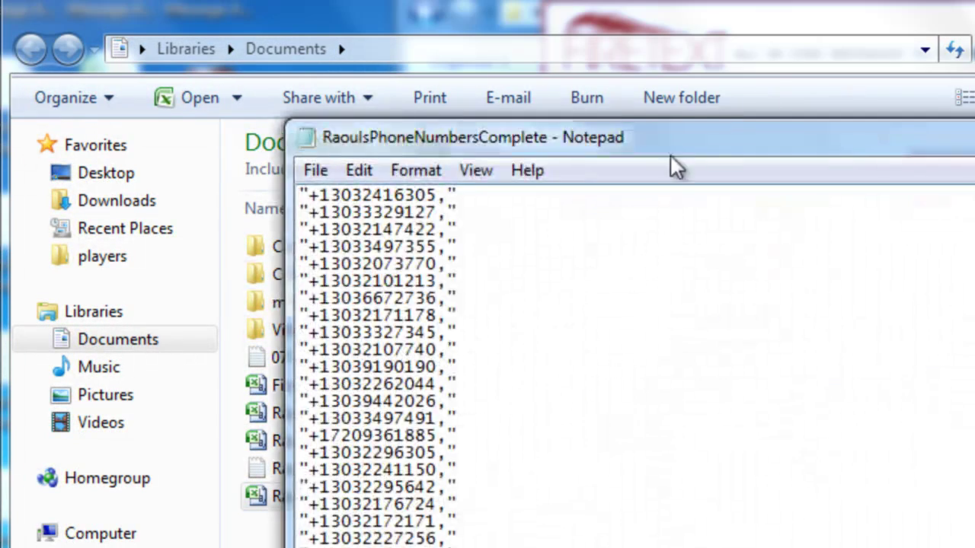
Replace every " in the Notepad list with nothing, then page down to confirm the quotes are gone
left_click_drag(777, 144, 537, 68)
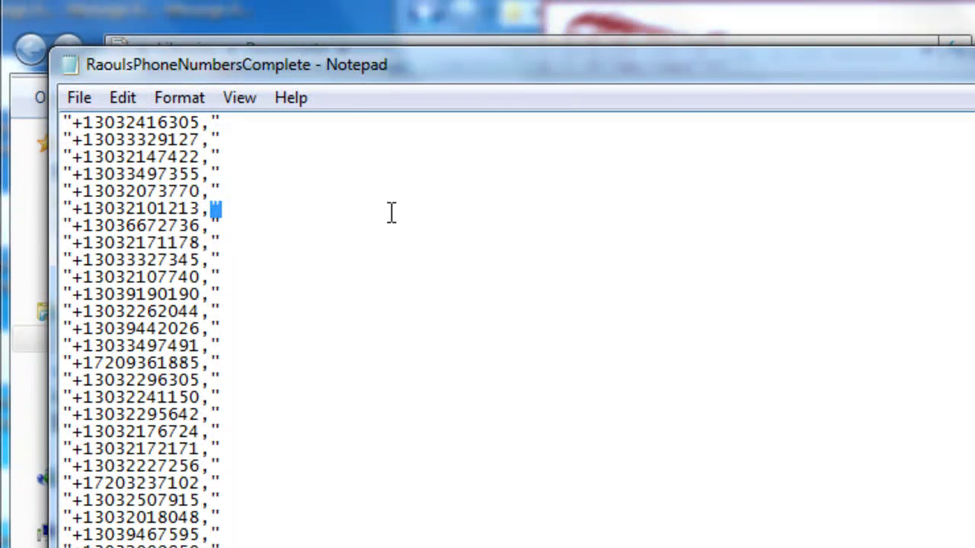
left_click(130, 97)
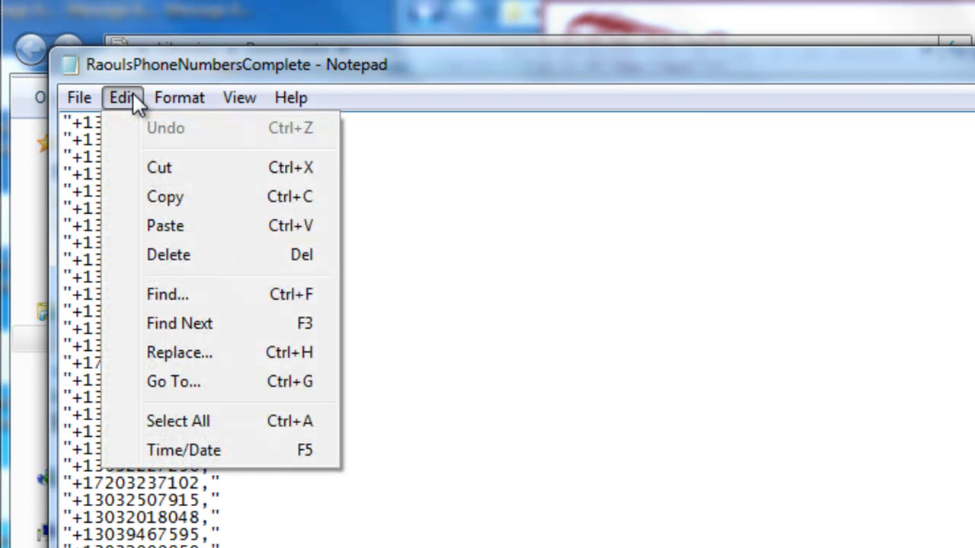
mouse_move(178, 98)
left_click(624, 377)
left_click(122, 98)
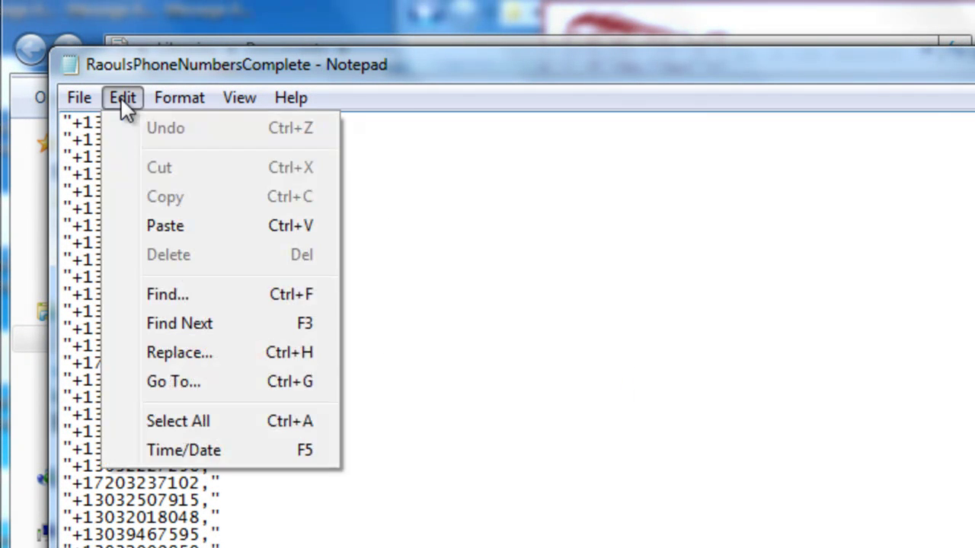
left_click(261, 354)
type("\"")
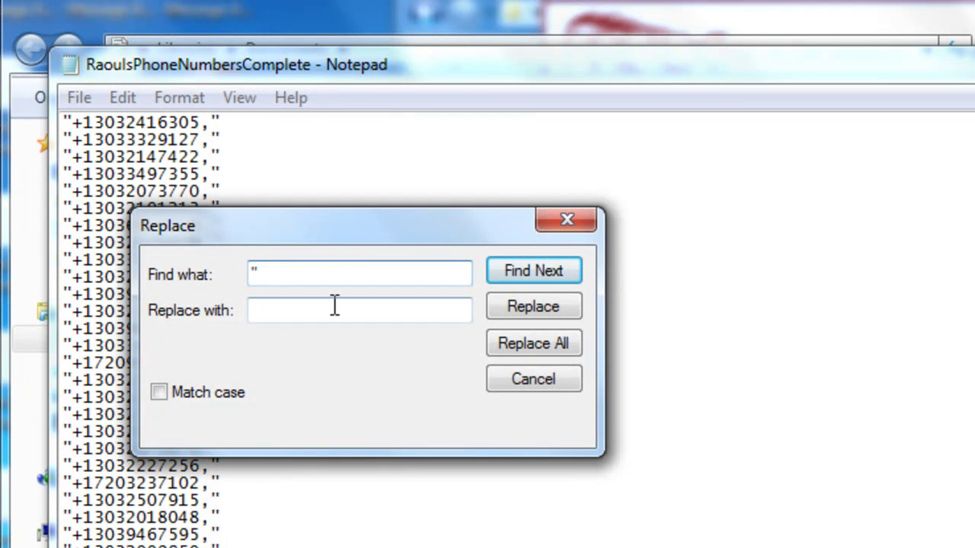
left_click(531, 349)
left_click(566, 219)
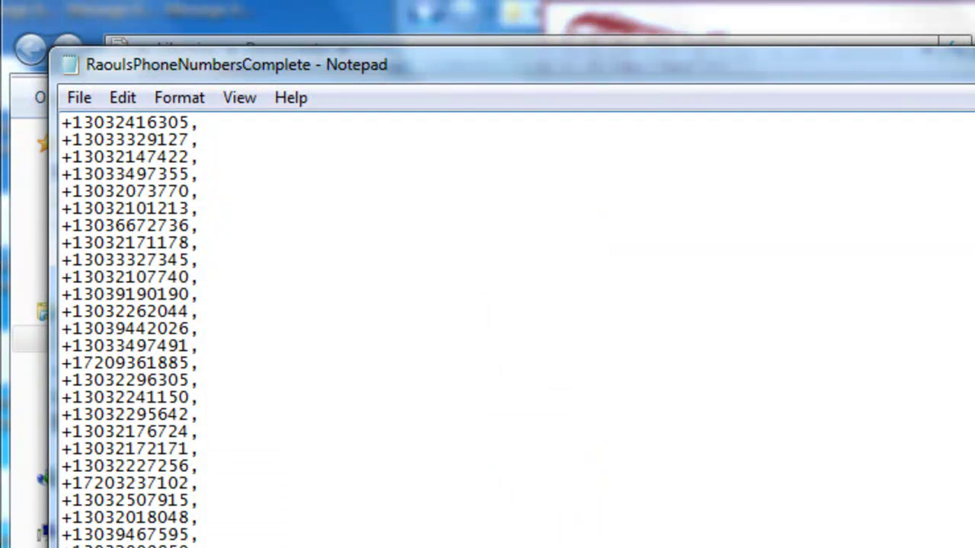
key("Page_Down")
key("Page_Down")
key("Page_Down")
key("Page_Down")
key("Page_Down")
key("Page_Down")
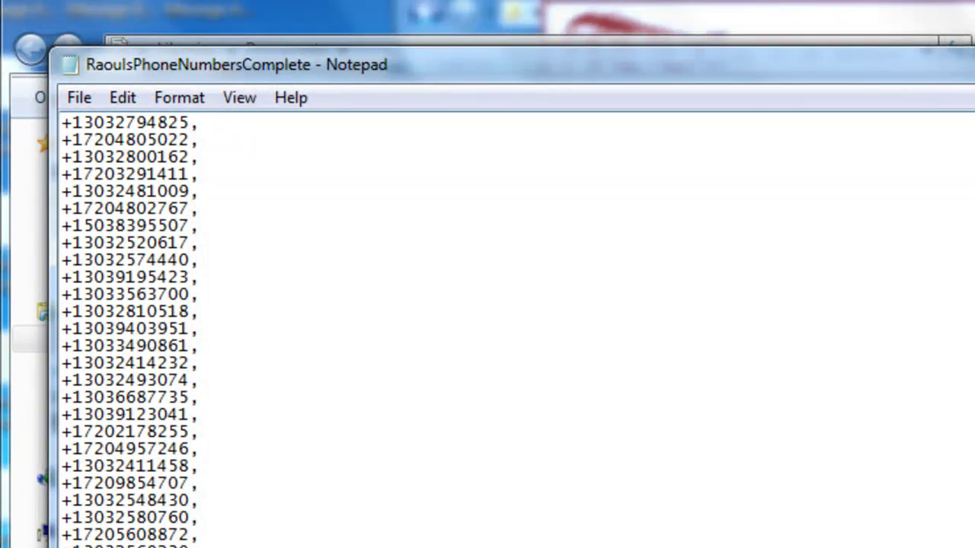
Close all Calc windows, discarding changes to giosdonelist_1.csv and the untitled spreadsheet
right_click(282, 535)
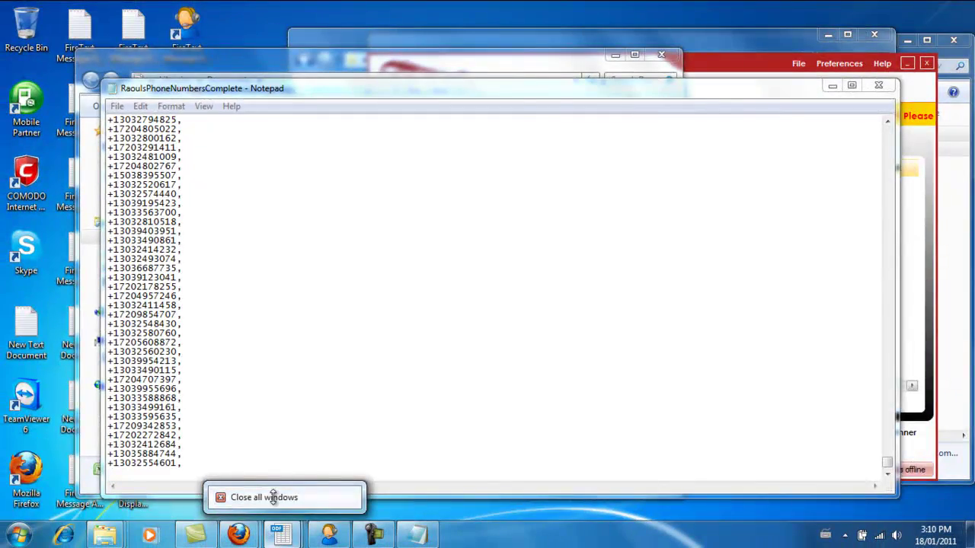
left_click(272, 497)
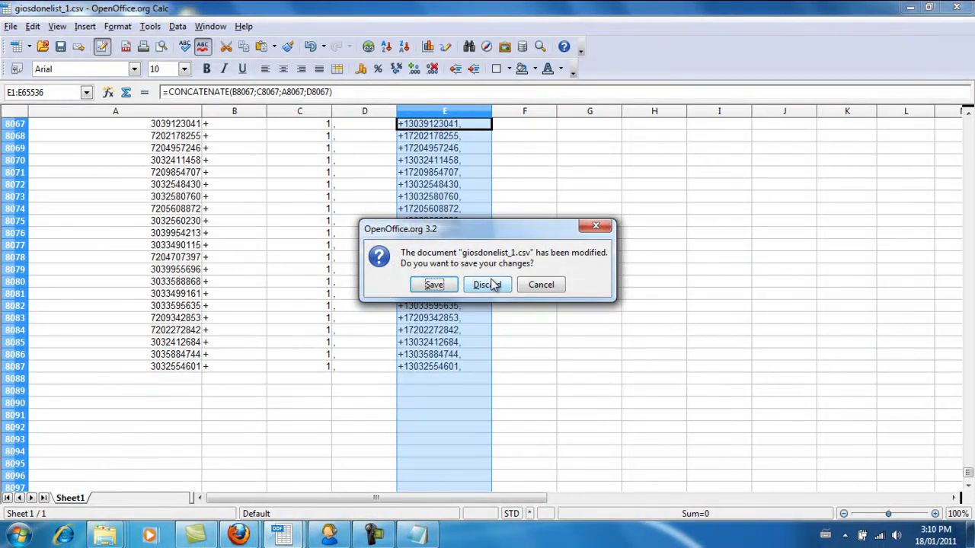
left_click(491, 284)
left_click(493, 284)
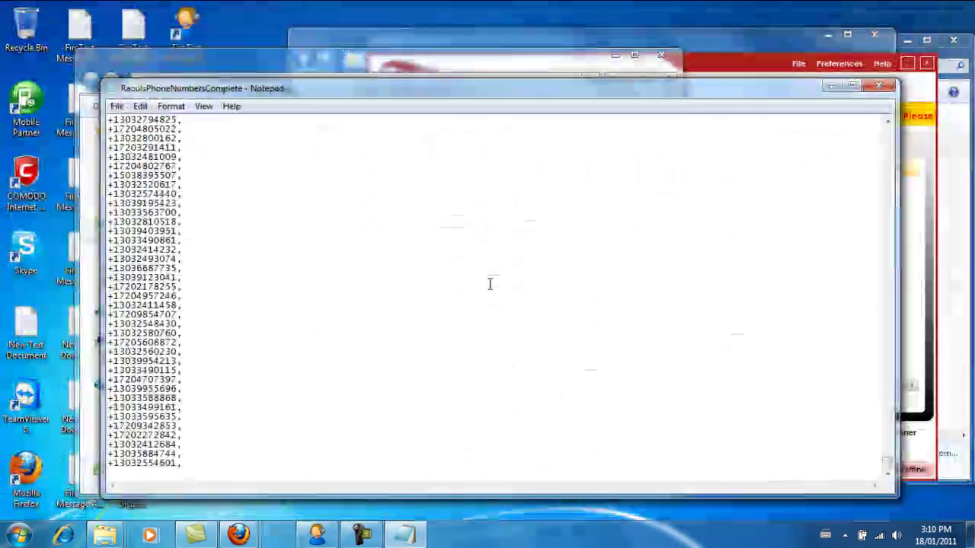
Save the quote-free phone list in Notepad and close Notepad
left_click(118, 106)
left_click(140, 155)
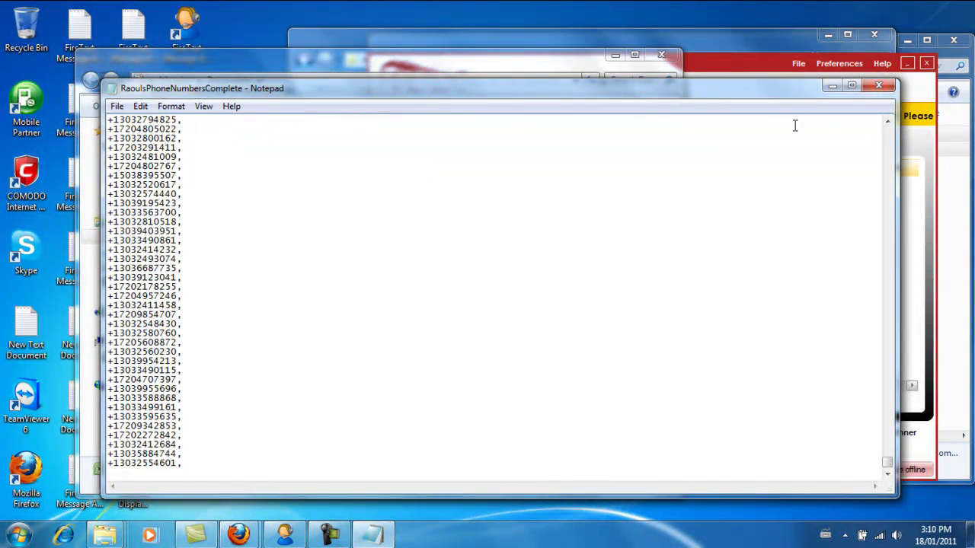
left_click_drag(790, 98, 760, 99)
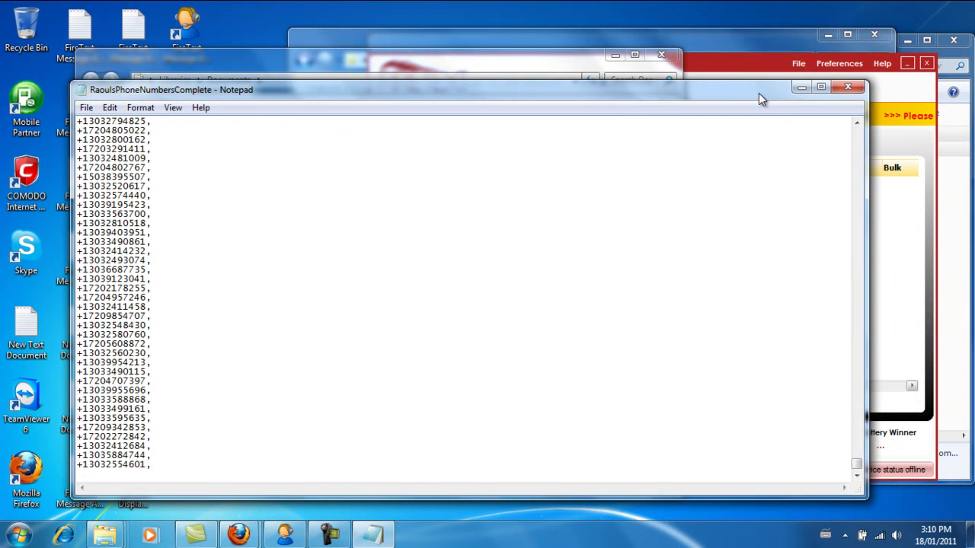
left_click(856, 89)
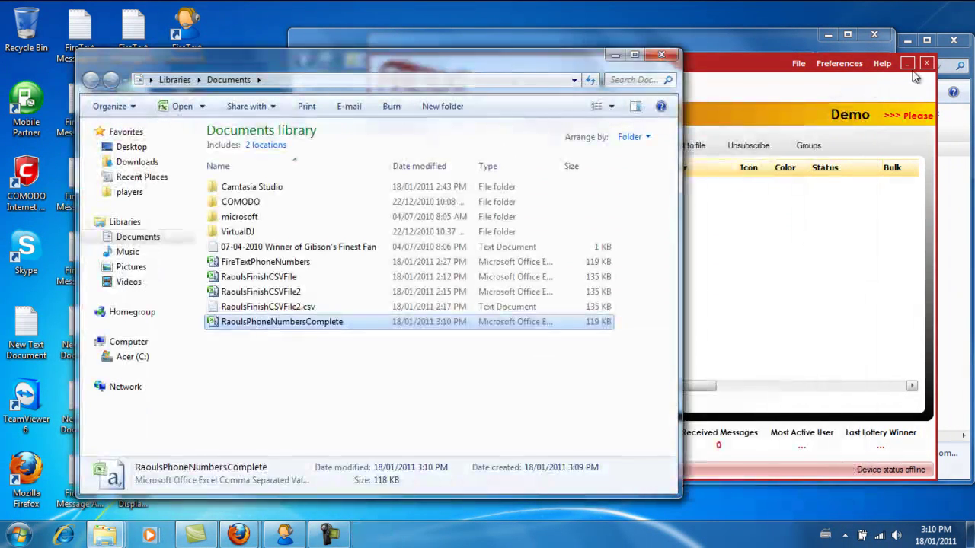
Expand the FireText System group under Start > All Programs
left_click(19, 535)
left_click(61, 477)
left_click(60, 364)
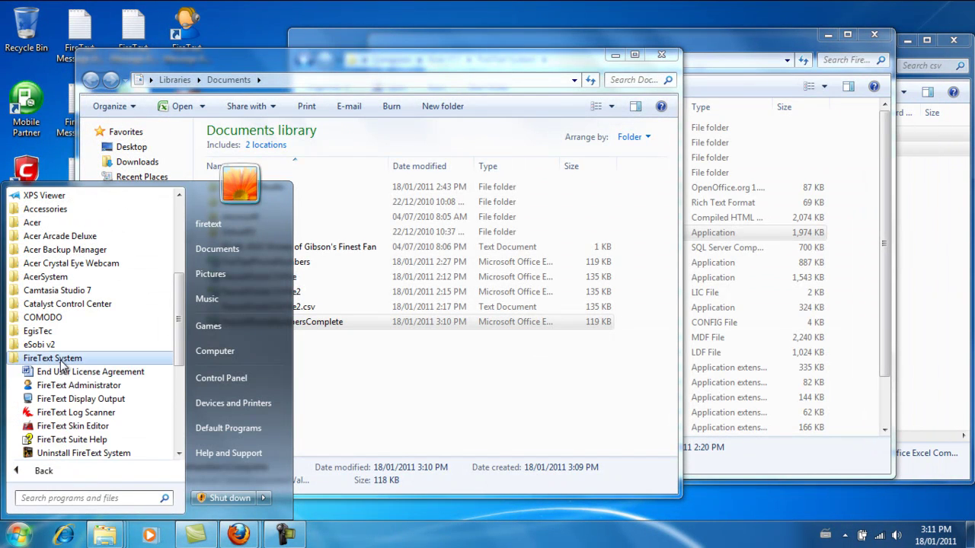
Launch FireText Administrator and import RaoulsPhoneNumbersComplete into User Accounts, acknowledging the 8077-account message
left_click(76, 387)
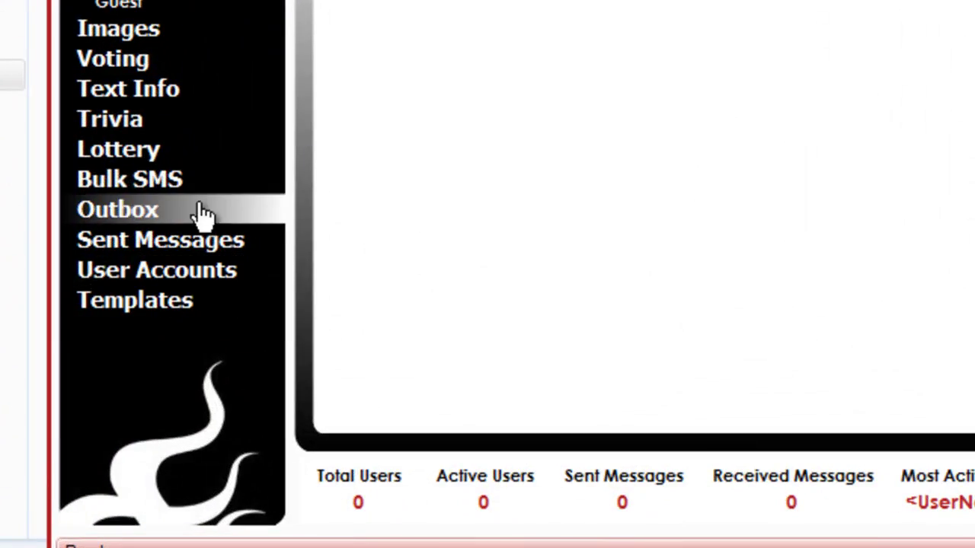
left_click(200, 273)
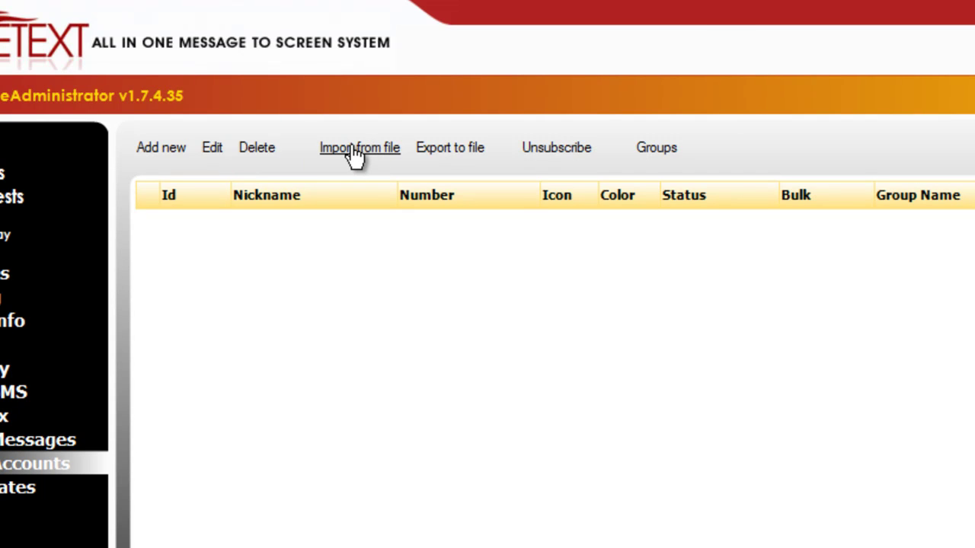
left_click(355, 152)
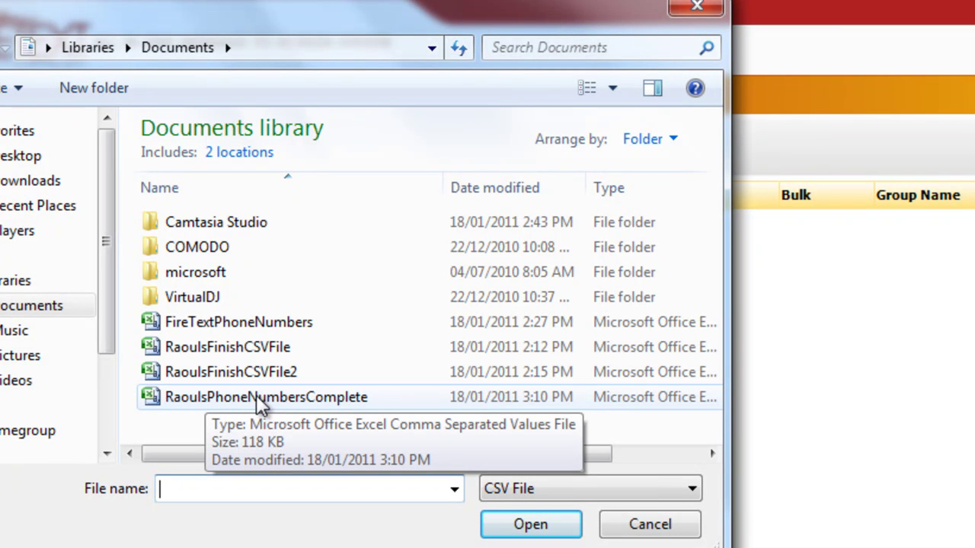
double_click(301, 397)
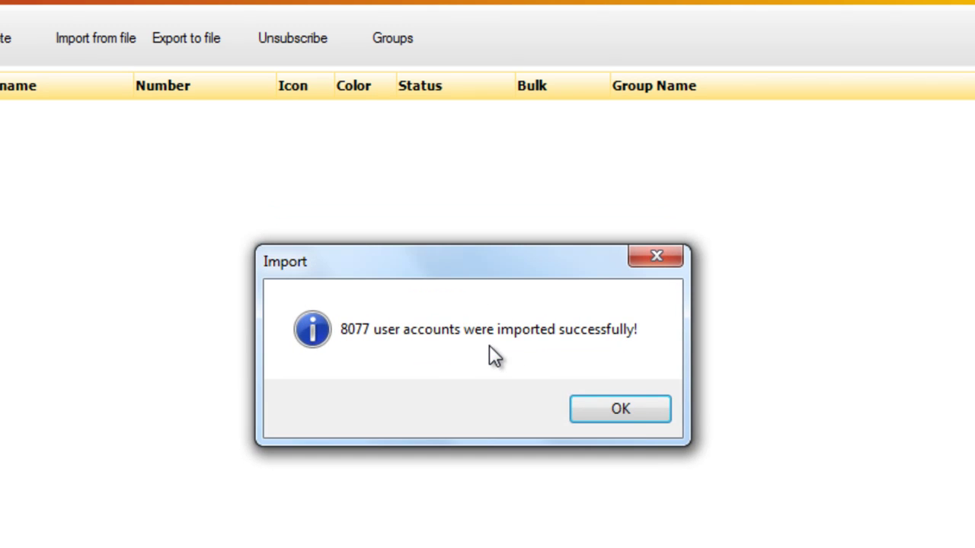
left_click(622, 408)
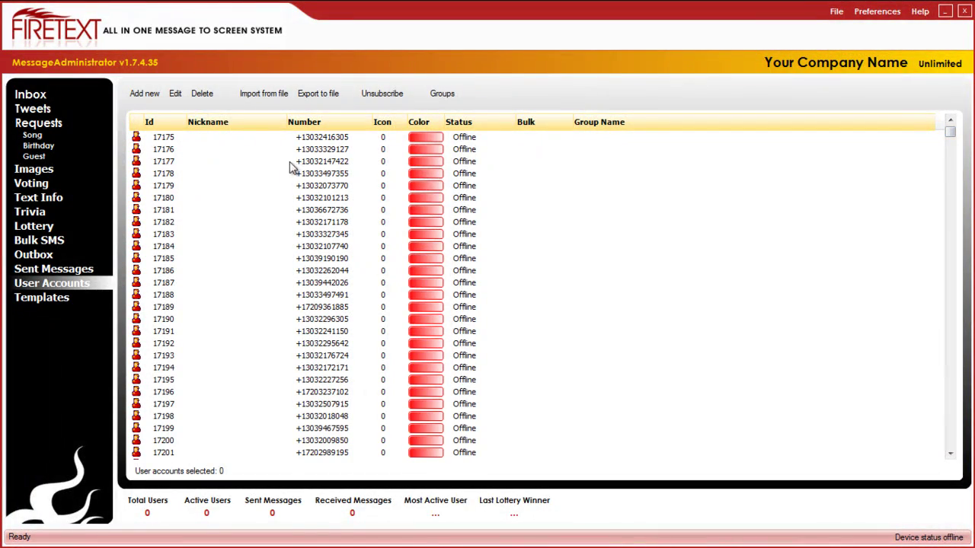
Select account Id 17177 in the imported list and move the FireText window left
left_click(313, 163)
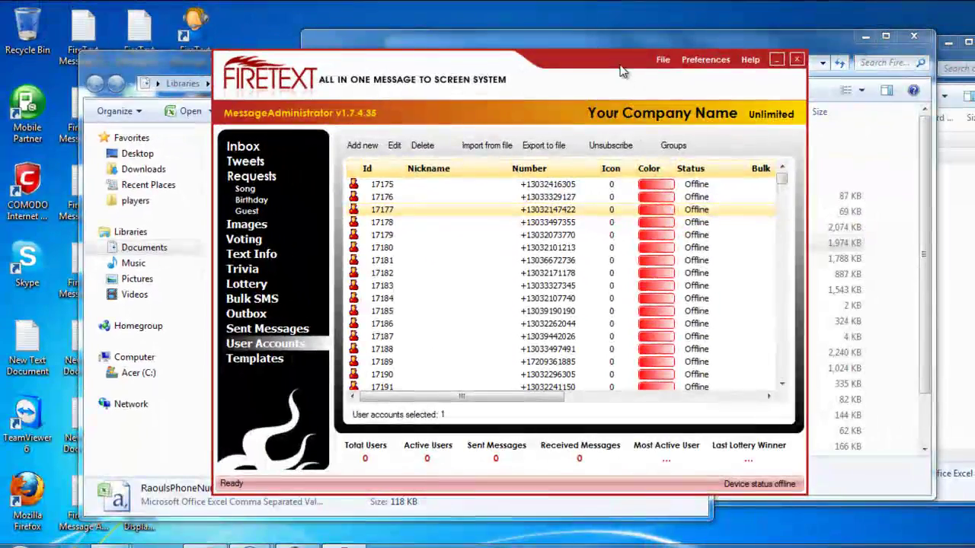
left_click_drag(629, 65, 572, 61)
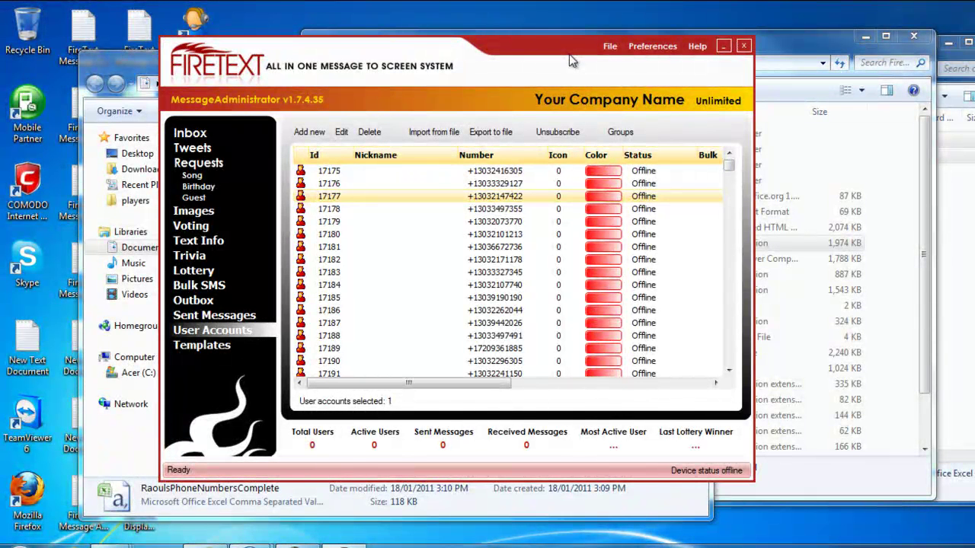